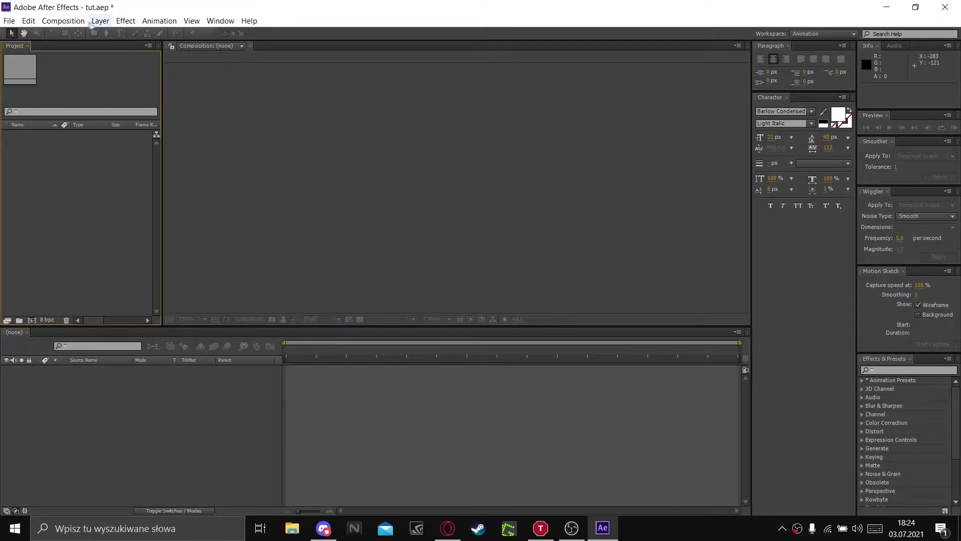
- Open the Composition menu in the empty tut project
{"action": "left_click", "coordinate": [84, 21]}
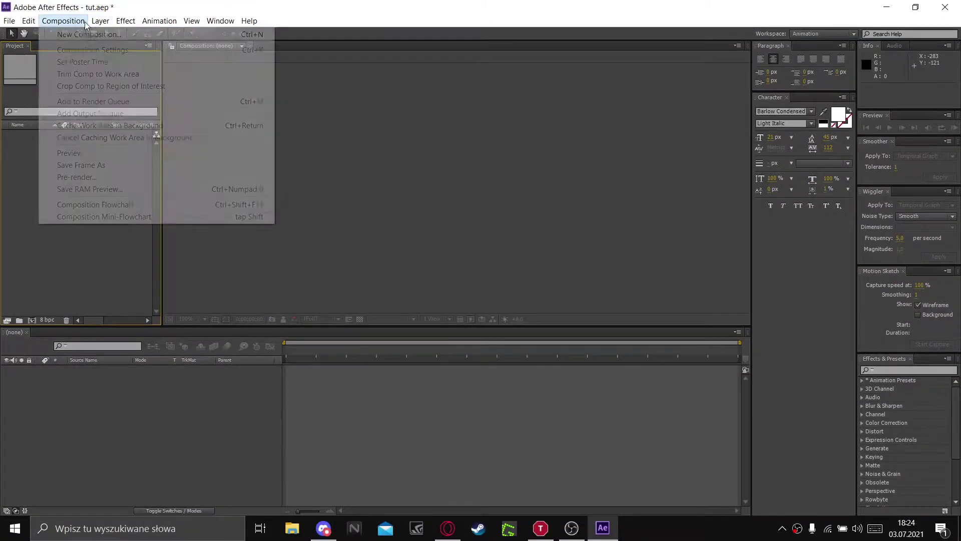
- Create Comp 1 at 600×240, 60 fps, 10 seconds long, with a black background
{"action": "left_click", "coordinate": [90, 34]}
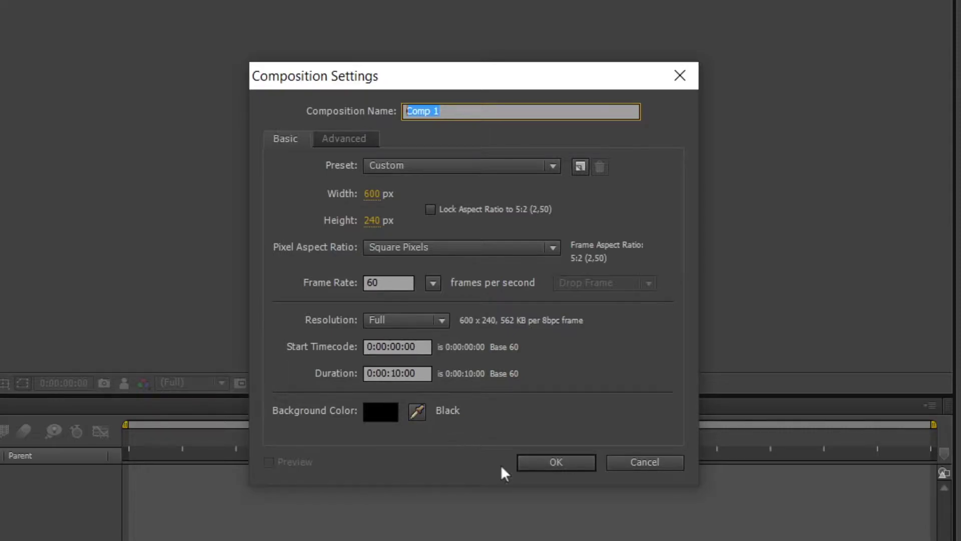
{"action": "left_click", "coordinate": [543, 468]}
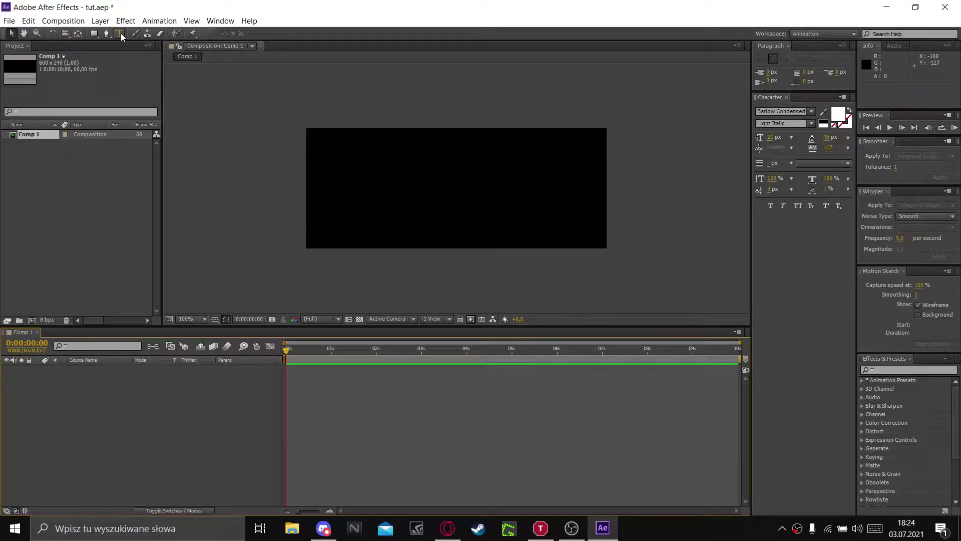
- Choose the CPMono_v07 font and type a line of zeros in the composition
{"action": "left_click", "coordinate": [121, 33]}
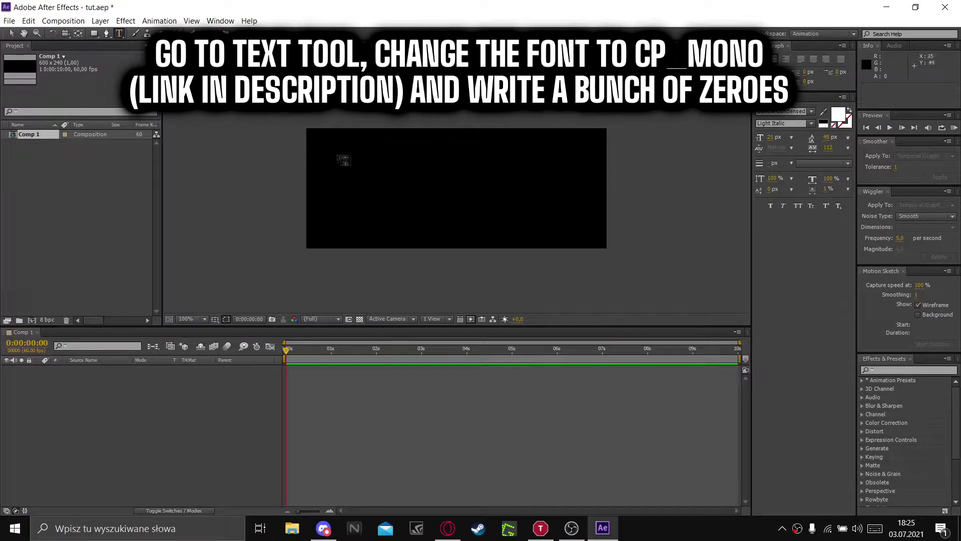
{"action": "left_click", "coordinate": [781, 111]}
{"action": "type", "text": "CPMono_v07"}
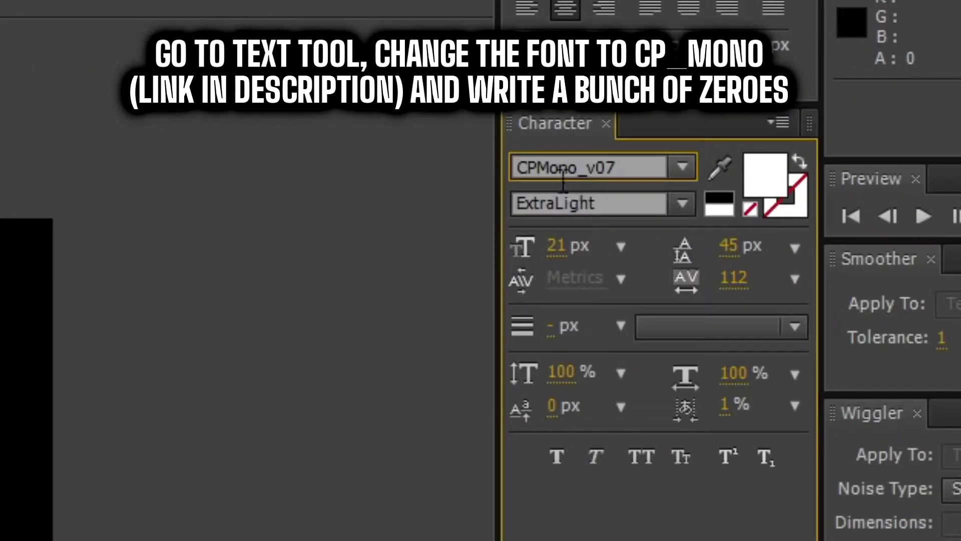
{"action": "left_click", "coordinate": [611, 204]}
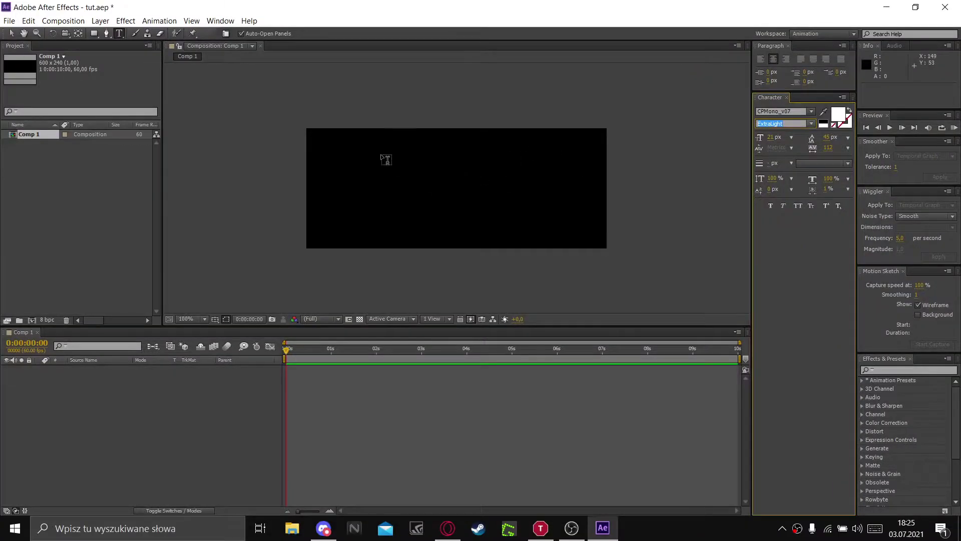
{"action": "left_click", "coordinate": [382, 157]}
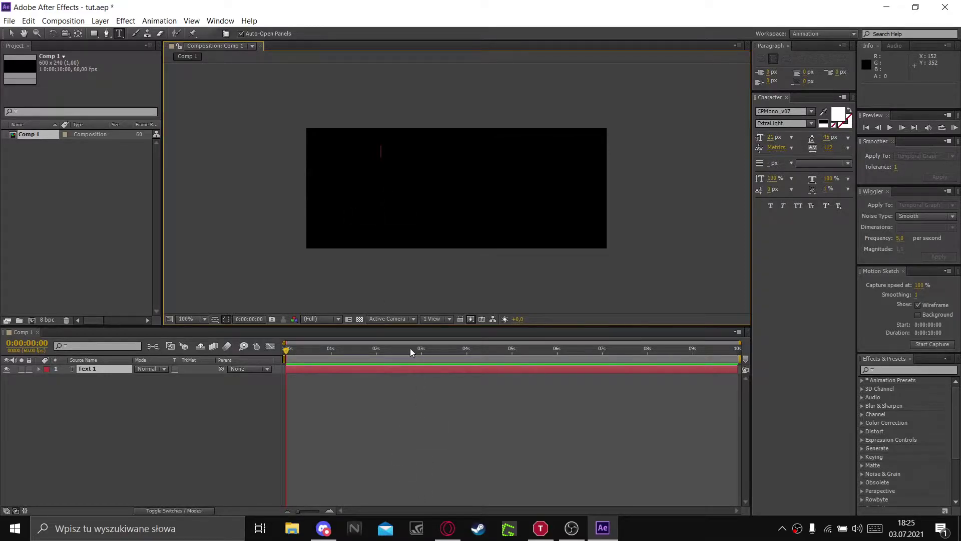
{"action": "type", "text": "00000000000000"}
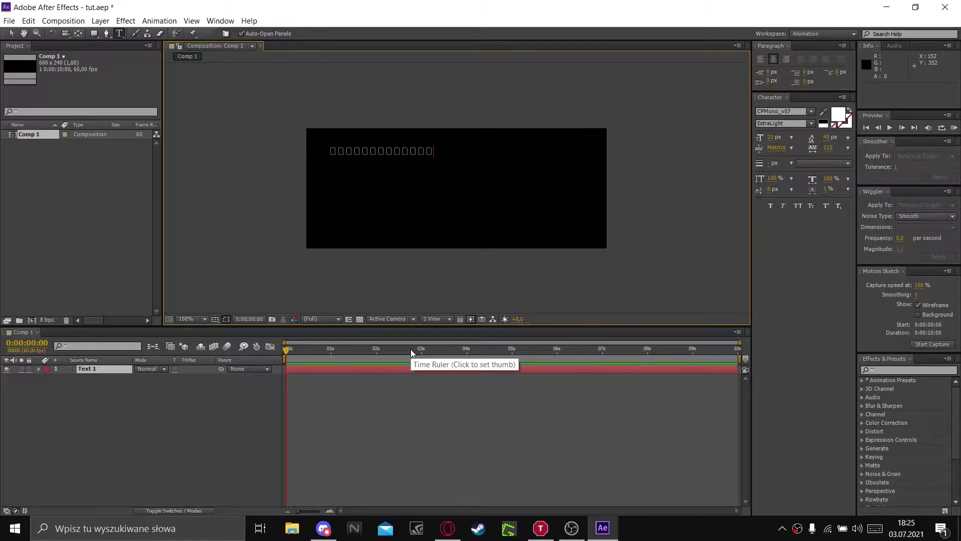
- Format the zeros as CPMono_v07 Light at 27 px with 0 tracking
{"action": "key", "text": "ctrl+a"}
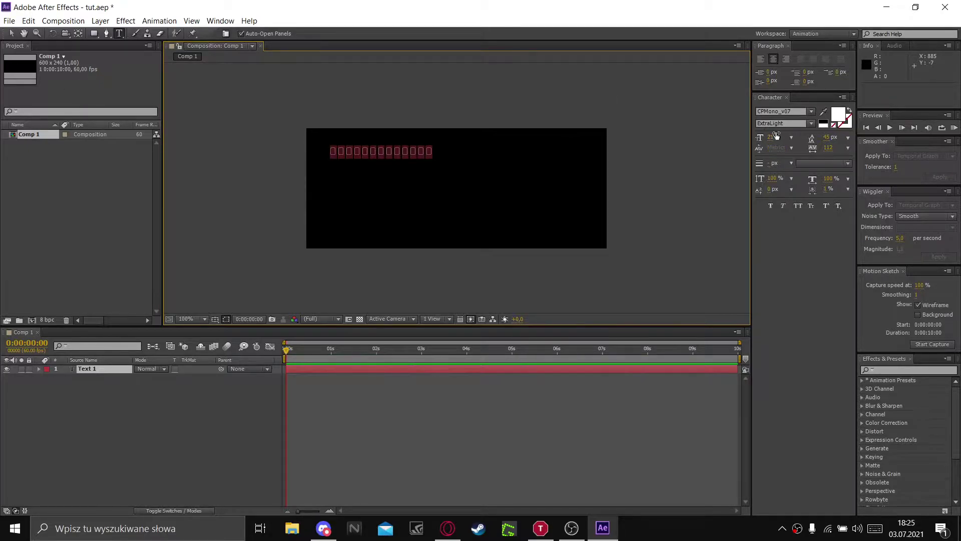
{"action": "left_click_drag", "start_coordinate": [776, 136], "coordinate": [781, 136]}
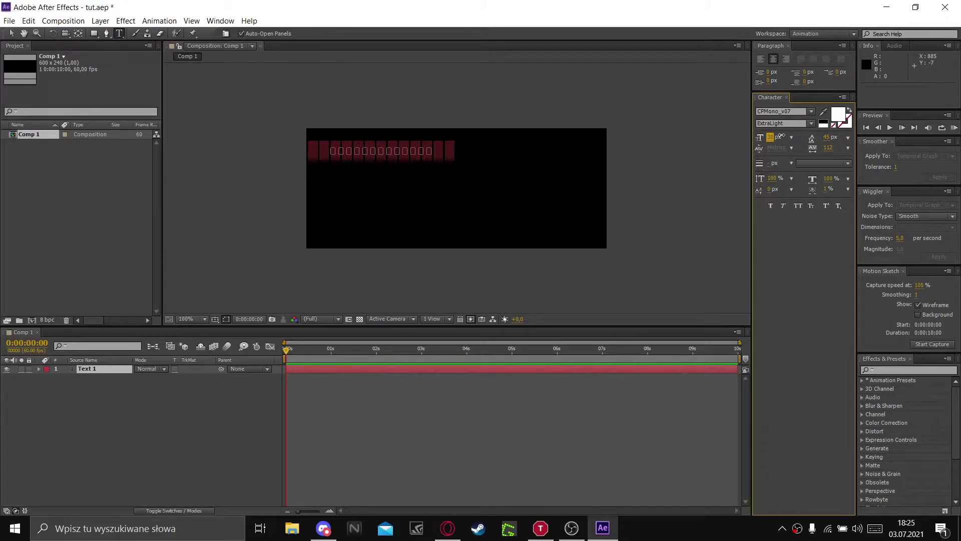
{"action": "left_click", "coordinate": [827, 148]}
{"action": "type", "text": "0"}
{"action": "key", "text": "Return"}
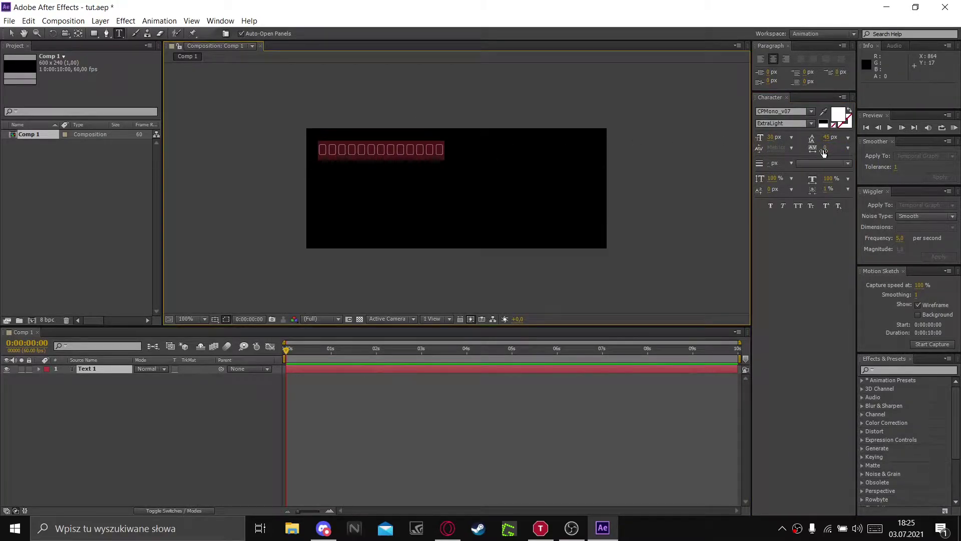
{"action": "left_click", "coordinate": [811, 123]}
{"action": "left_click", "coordinate": [793, 149]}
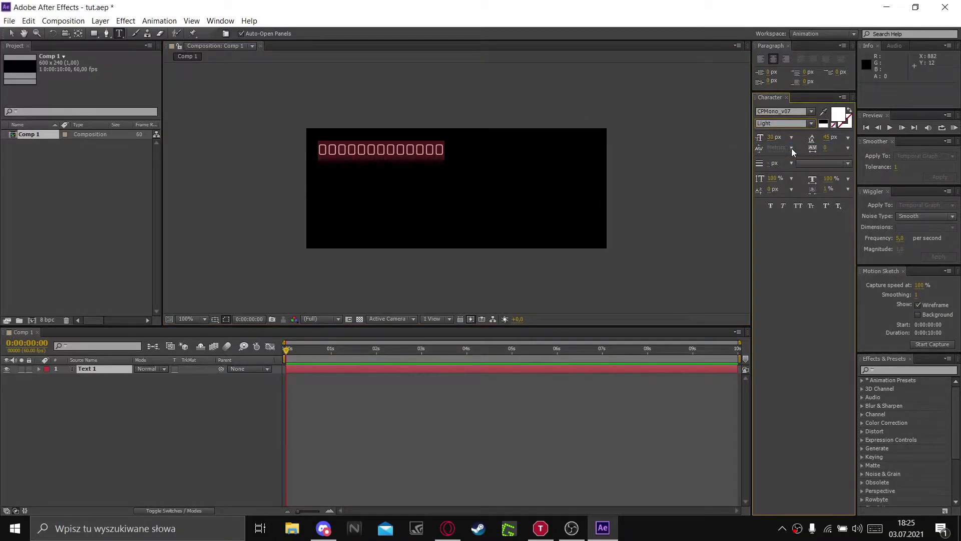
{"action": "left_click", "coordinate": [771, 137]}
{"action": "type", "text": "27"}
{"action": "key", "text": "Return"}
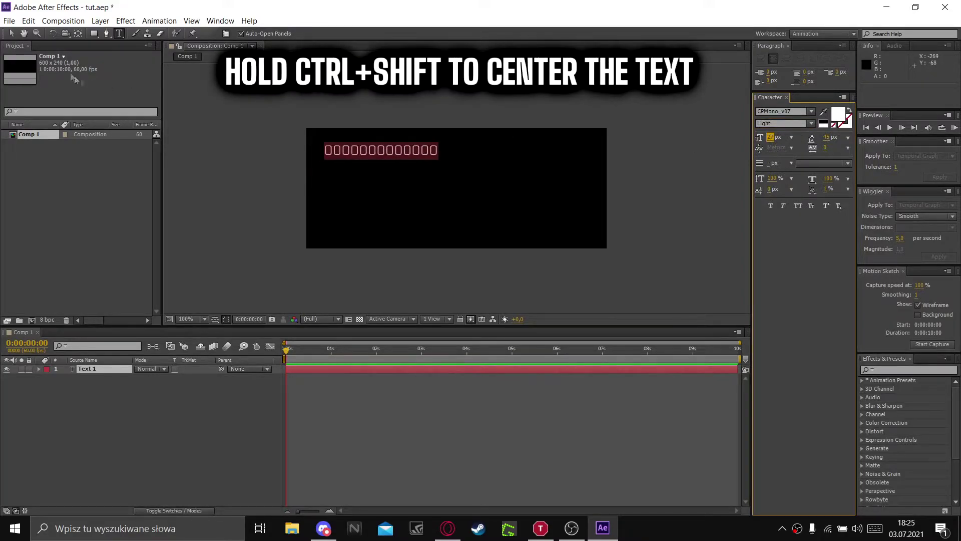
- Centre the zeros text in the composition and expand the layer's properties
{"action": "left_click", "coordinate": [9, 35]}
{"action": "left_click_drag", "start_coordinate": [391, 149], "coordinate": [467, 187]}
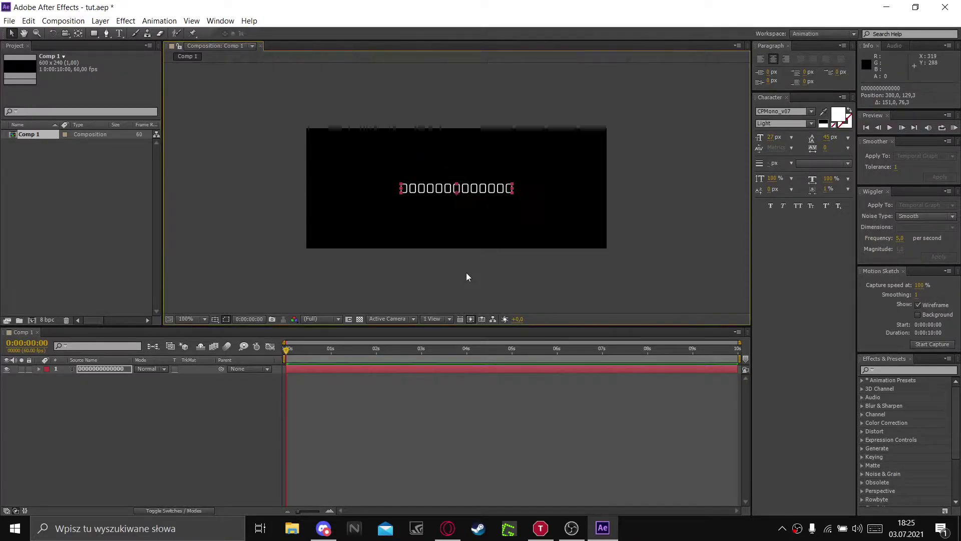
{"action": "left_click", "coordinate": [454, 197]}
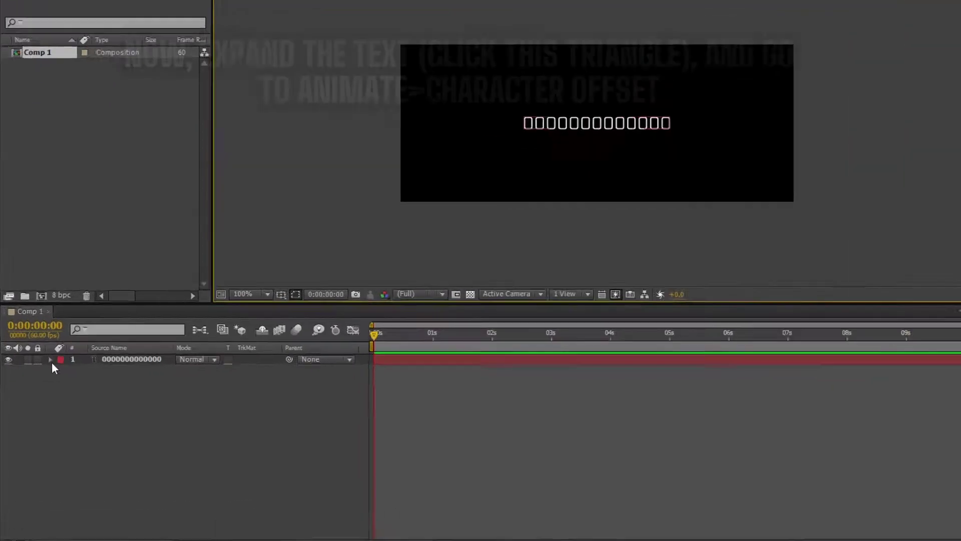
{"action": "left_click", "coordinate": [39, 369]}
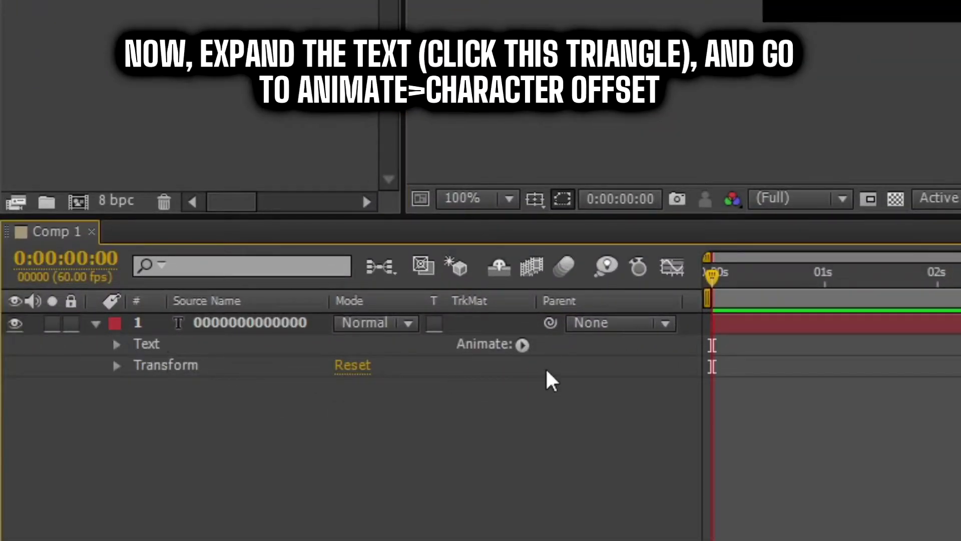
- Add Animator 1 with Character Offset plus a Wiggly Selector, and expand Wiggly Selector 1
{"action": "left_click", "coordinate": [522, 345]}
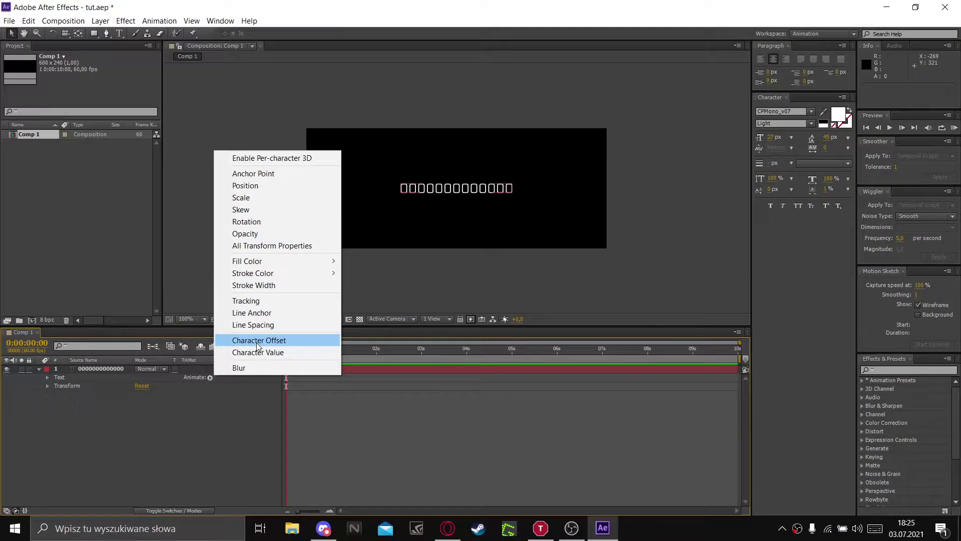
{"action": "left_click", "coordinate": [641, 252]}
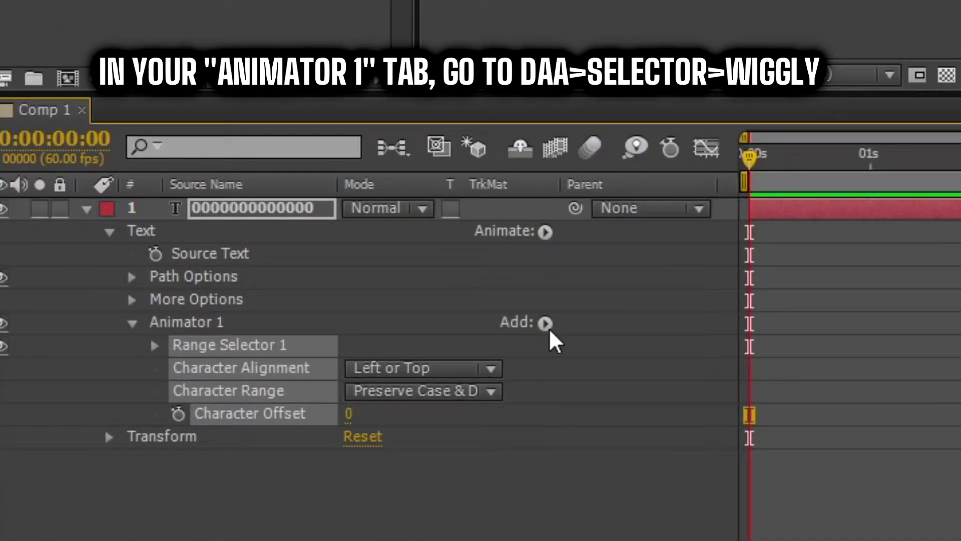
{"action": "left_click", "coordinate": [209, 412]}
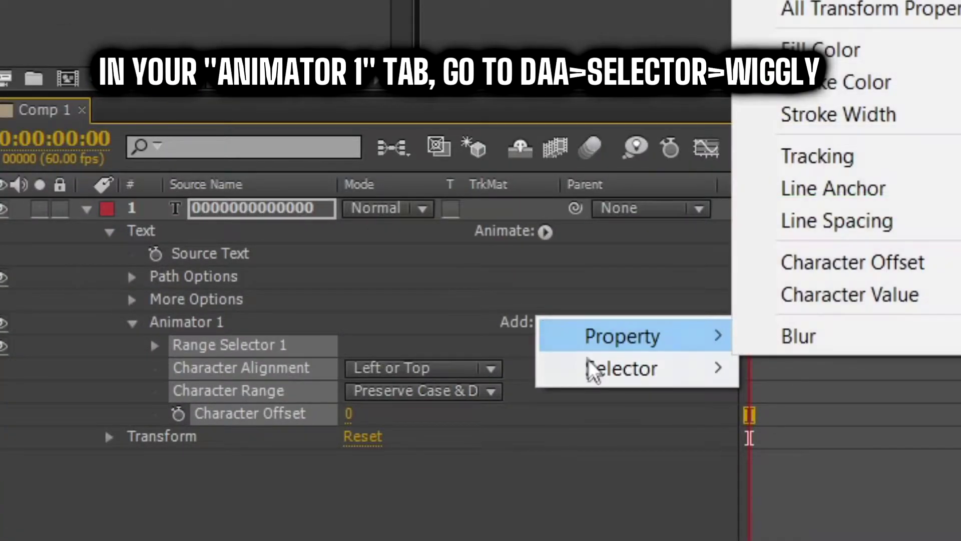
{"action": "mouse_move", "coordinate": [593, 368]}
{"action": "left_click", "coordinate": [796, 398]}
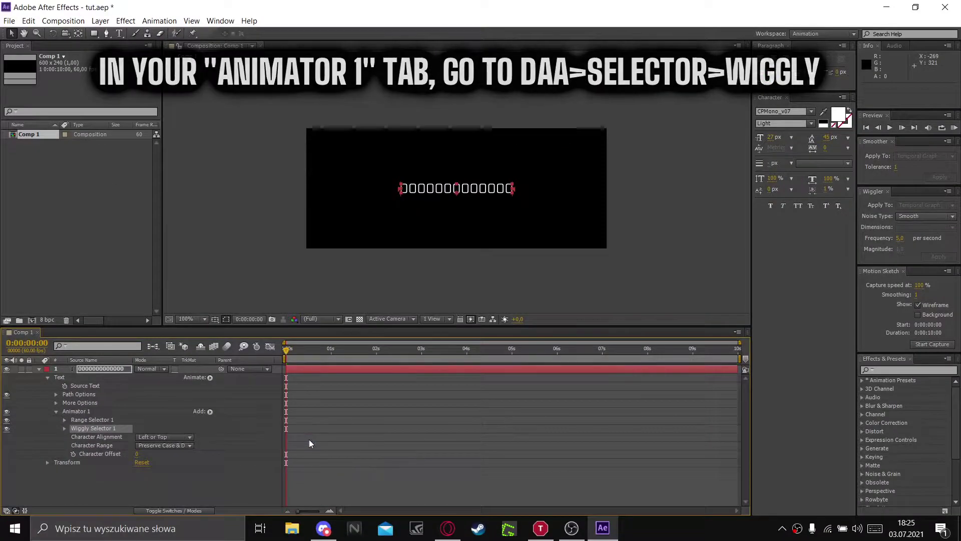
{"action": "left_click", "coordinate": [63, 428]}
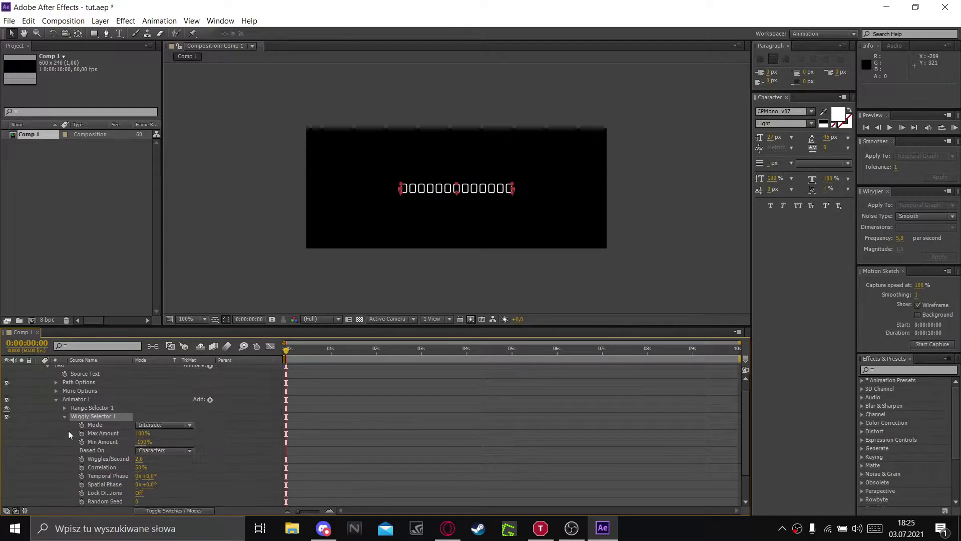
{"action": "scroll", "coordinate": [65, 430], "scroll_direction": "down", "scroll_amount": 2}
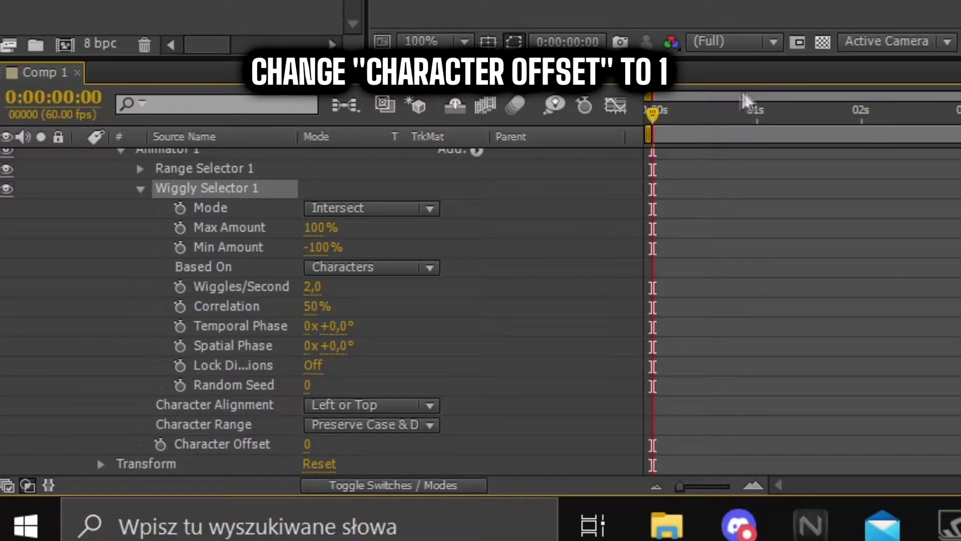
- Set Character Offset to 1 and scrub the timeline to watch the digits change
{"action": "left_click_drag", "start_coordinate": [660, 117], "coordinate": [774, 134]}
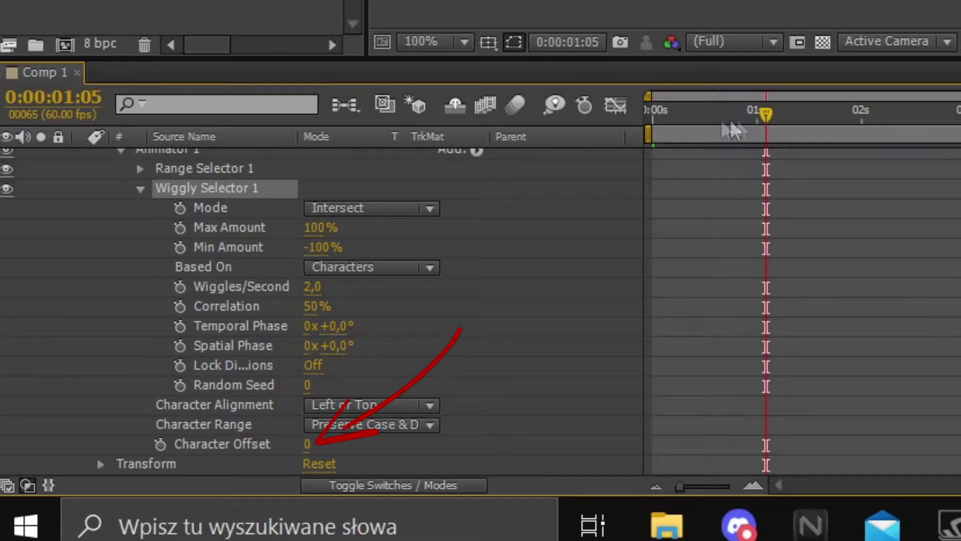
{"action": "key", "text": "Home"}
{"action": "left_click", "coordinate": [307, 444]}
{"action": "type", "text": "1"}
{"action": "key", "text": "Return"}
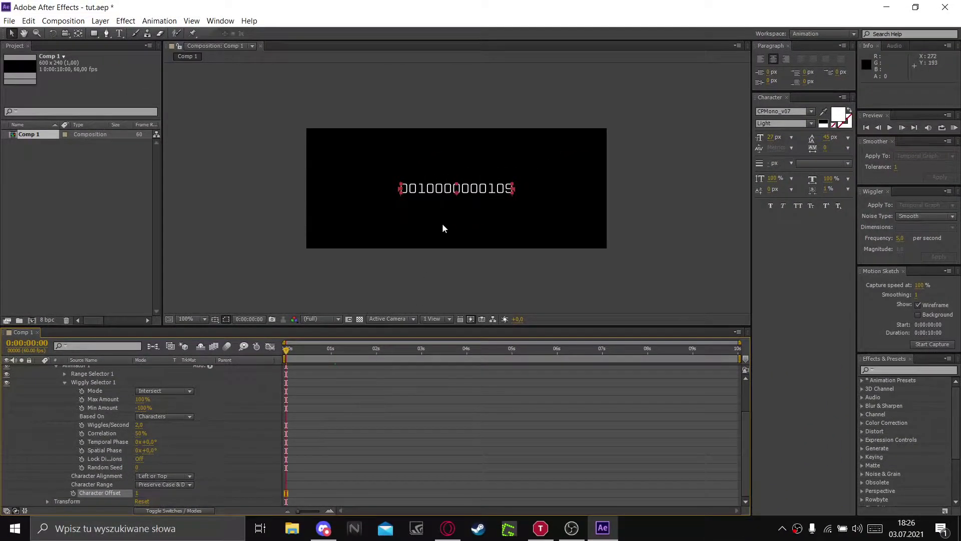
{"action": "left_click", "coordinate": [335, 288]}
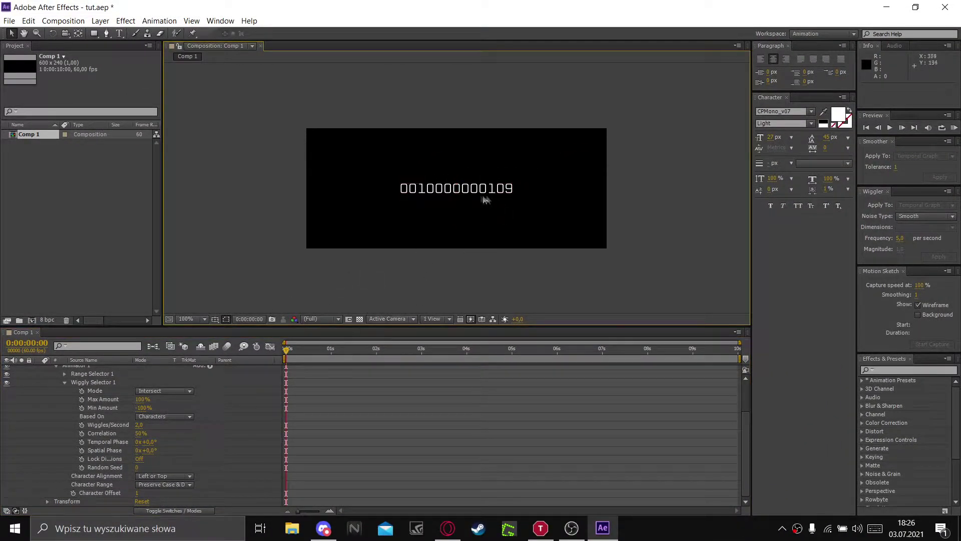
{"action": "mouse_move", "coordinate": [295, 350]}
{"action": "left_mouse_down"}
{"action": "mouse_move", "coordinate": [311, 356]}
{"action": "mouse_move", "coordinate": [275, 351]}
{"action": "left_mouse_up"}
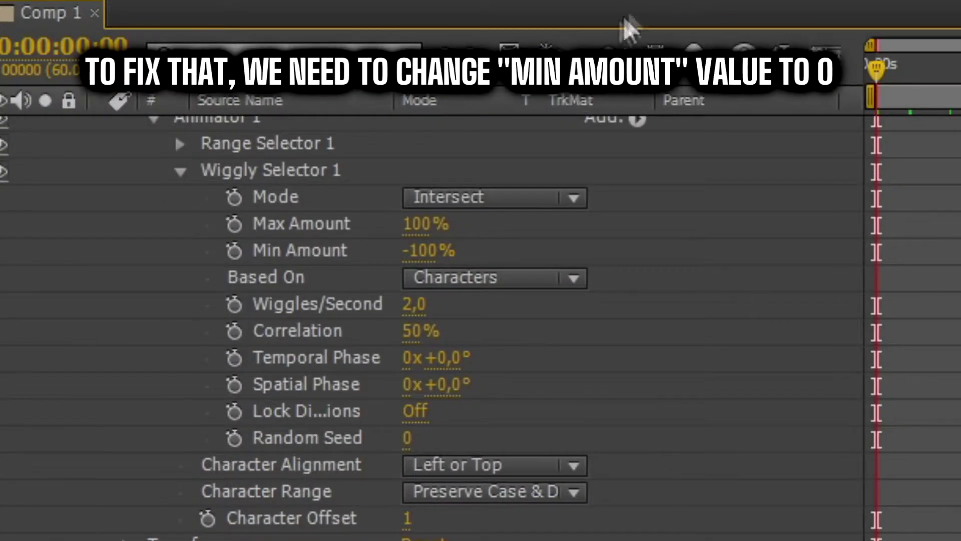
- Set Min Amount to 0% and preview the flickering binary digits from the start
{"action": "left_click", "coordinate": [423, 250]}
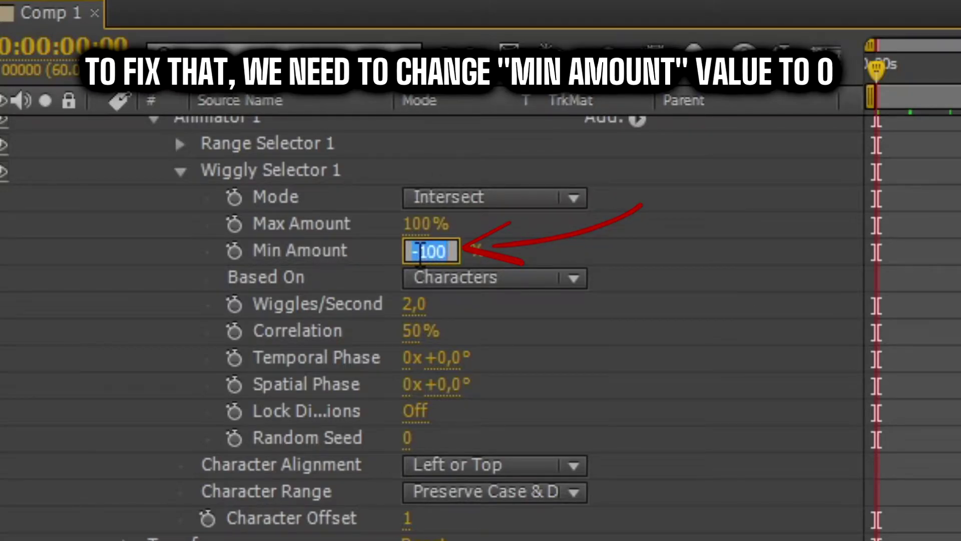
{"action": "type", "text": "0"}
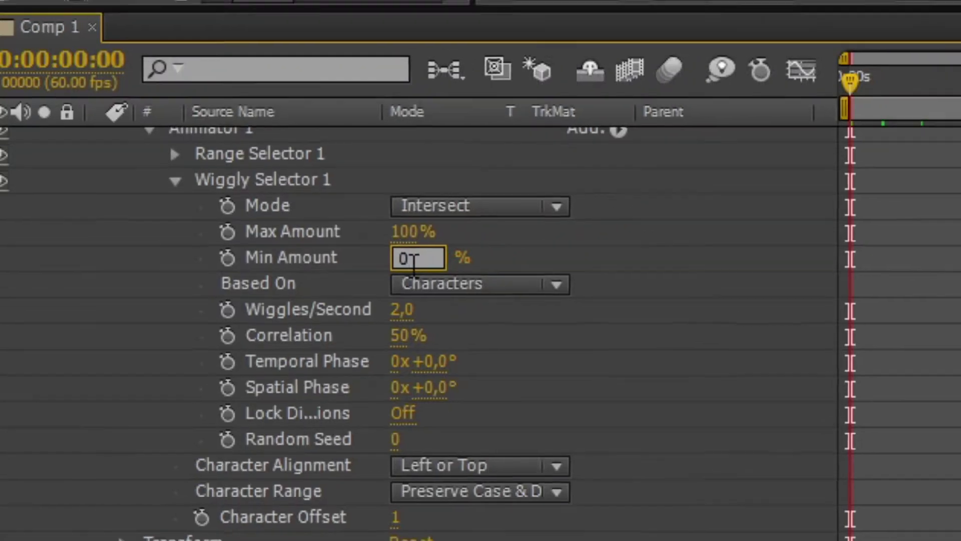
{"action": "key", "text": "Return"}
{"action": "left_click_drag", "start_coordinate": [286, 349], "coordinate": [286, 354]}
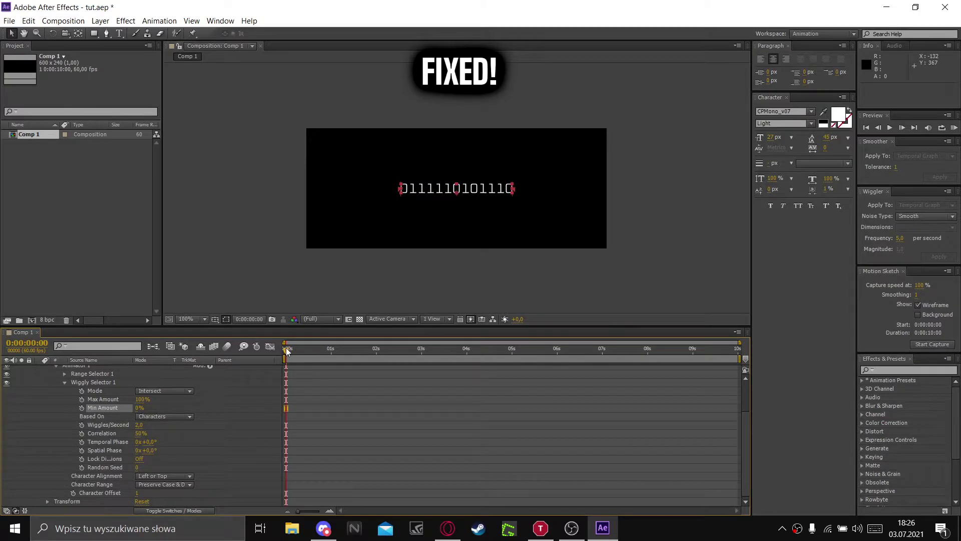
{"action": "left_click", "coordinate": [286, 353]}
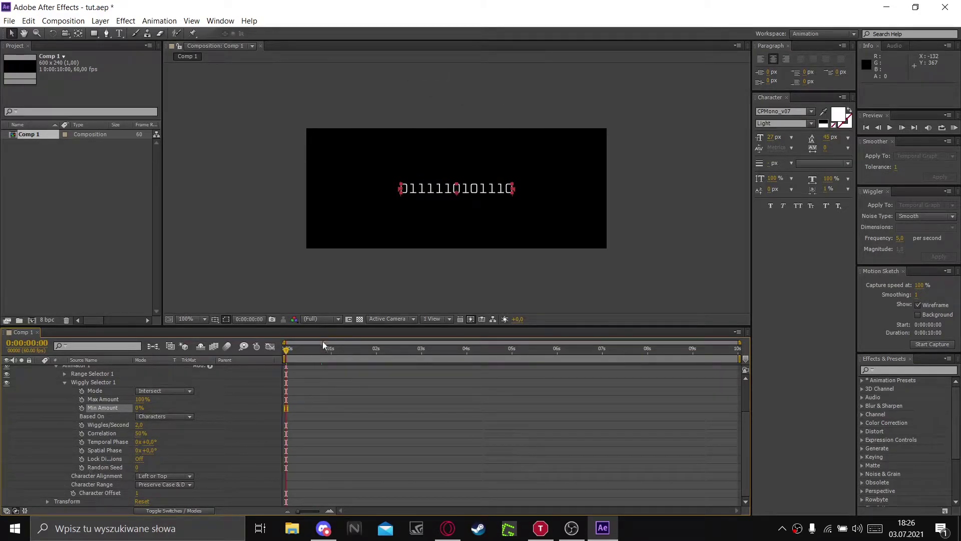
{"action": "key", "text": "space"}
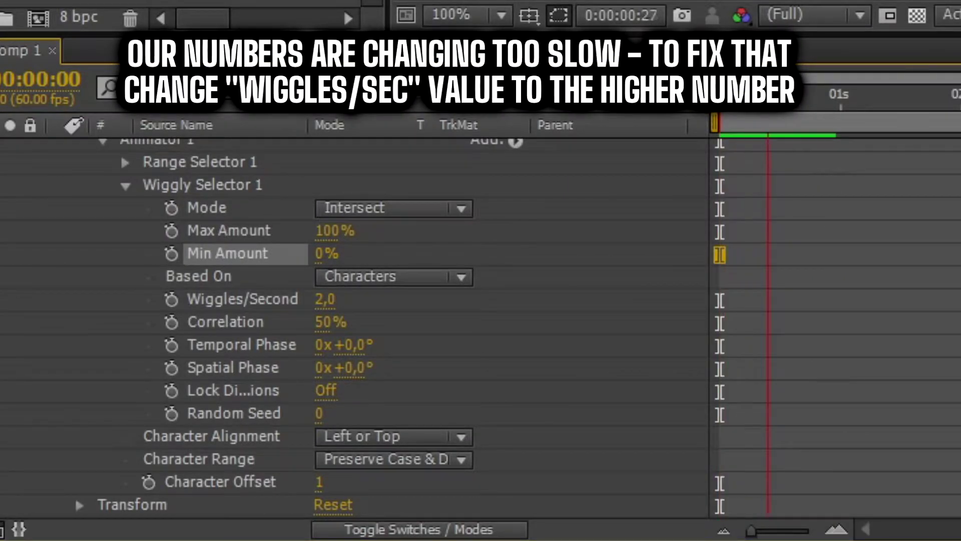
- Set Wiggles/Second to 5, re-preview, and move the binary text to the top-left
{"action": "key", "text": "space"}
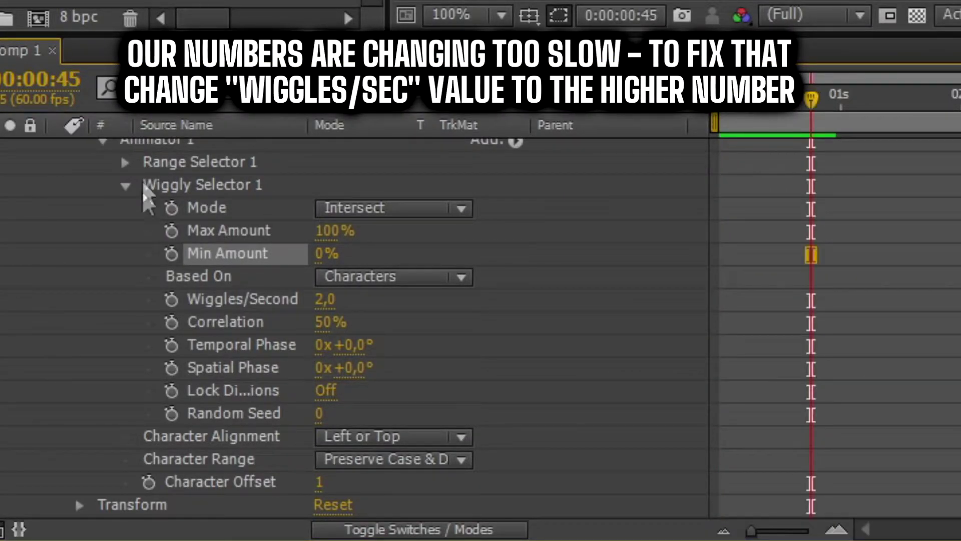
{"action": "left_click", "coordinate": [324, 300]}
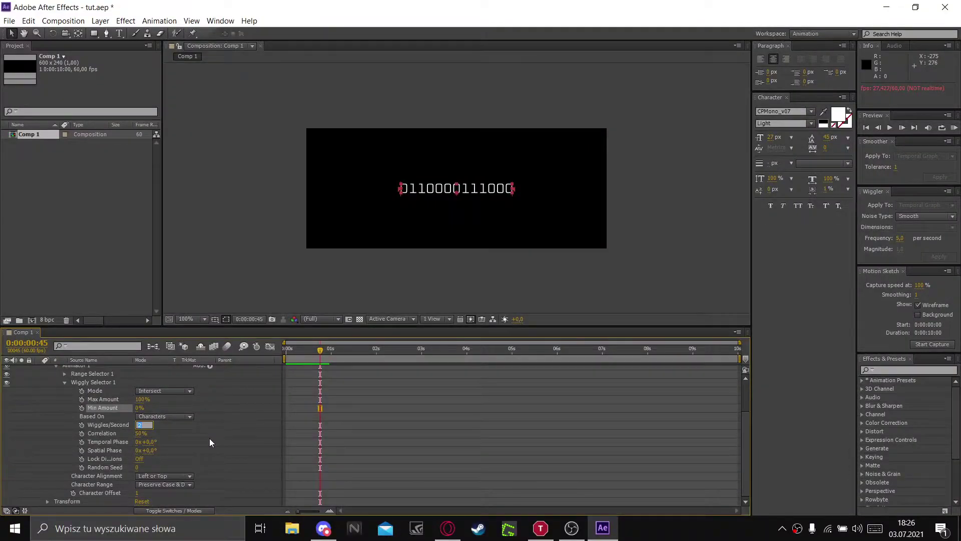
{"action": "type", "text": "5"}
{"action": "key", "text": "Return"}
{"action": "key", "text": "KP_0"}
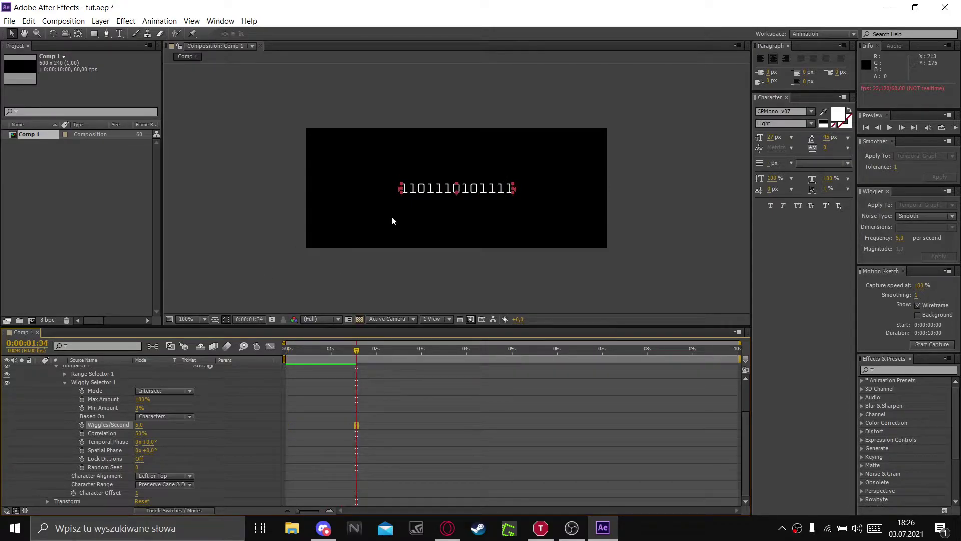
{"action": "left_click_drag", "start_coordinate": [419, 189], "coordinate": [326, 133]}
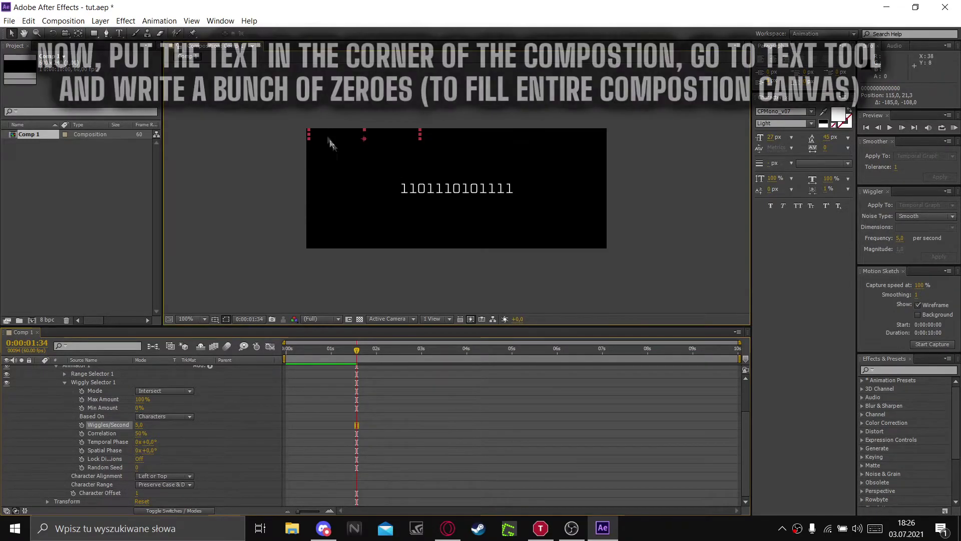
{"action": "key", "text": "ctrl+t"}
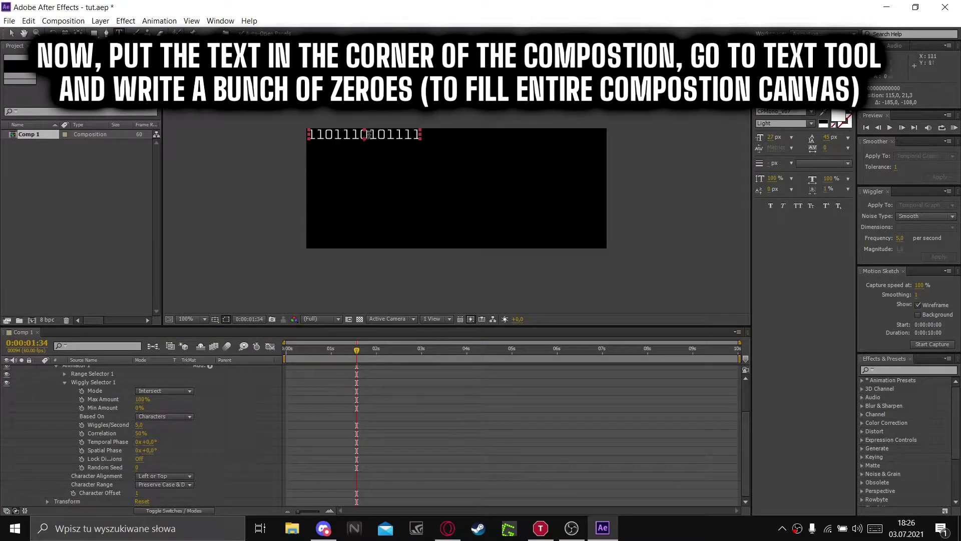
{"action": "left_click", "coordinate": [416, 134]}
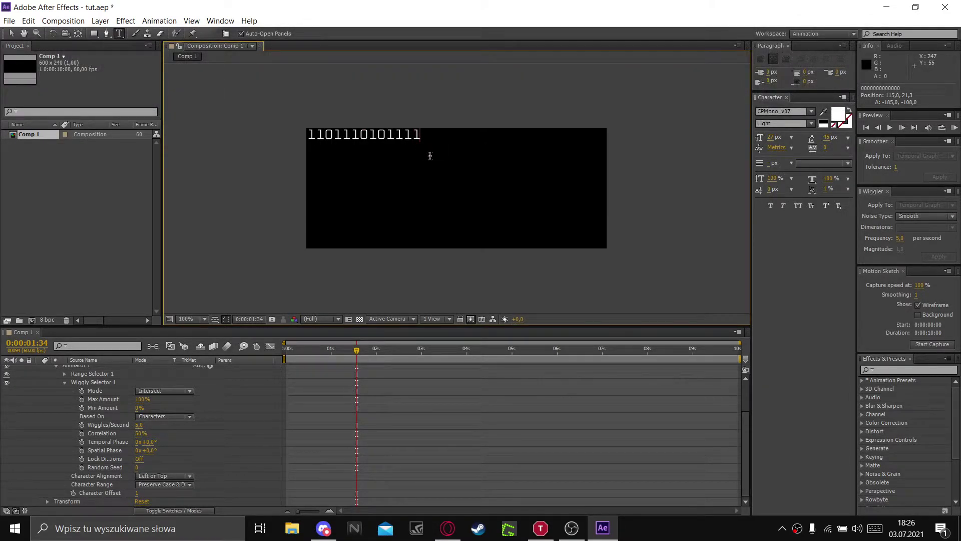
{"action": "type", "text": "1"}
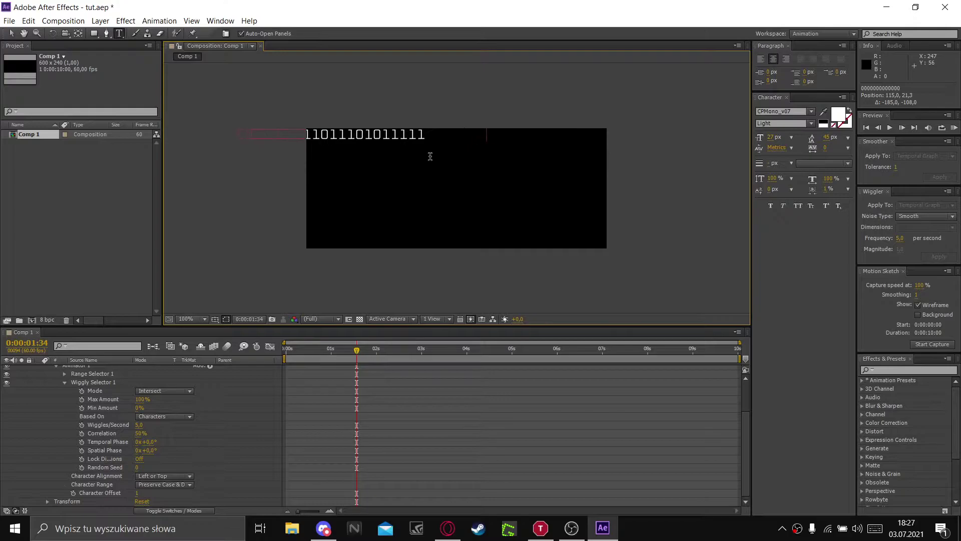
{"action": "type", "text": "111111011101011101111111"}
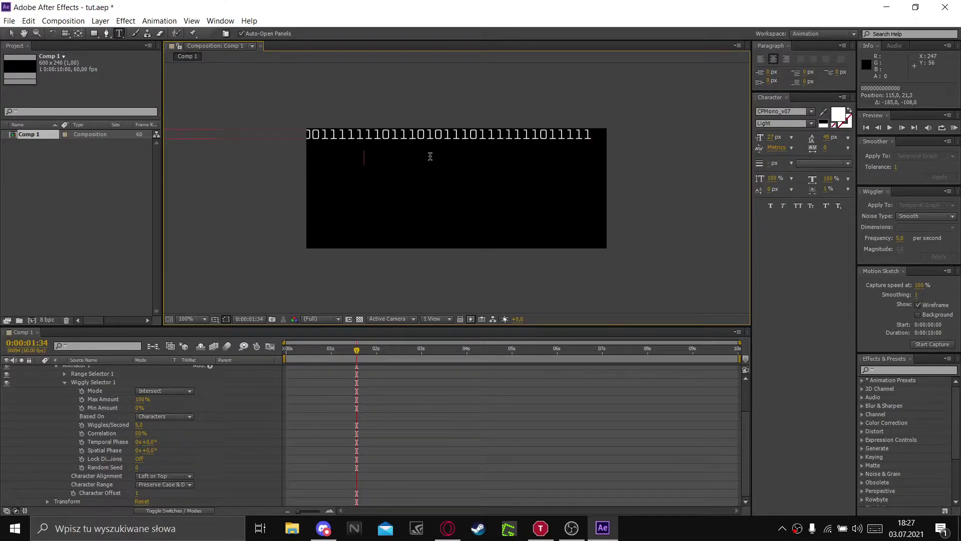
{"action": "type", "text": "10"}
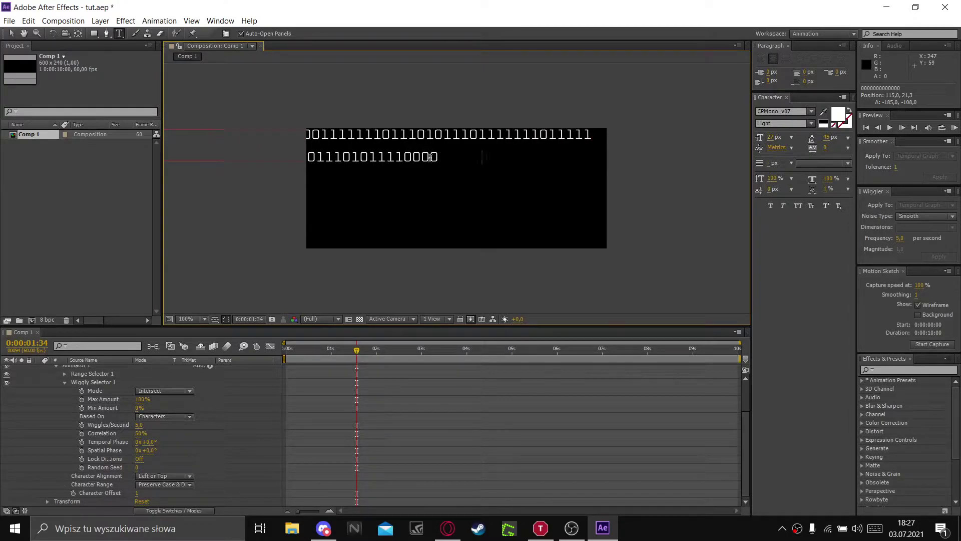
{"action": "type", "text": "11111 0001111101000001"}
{"action": "key", "text": "ctrl+a"}
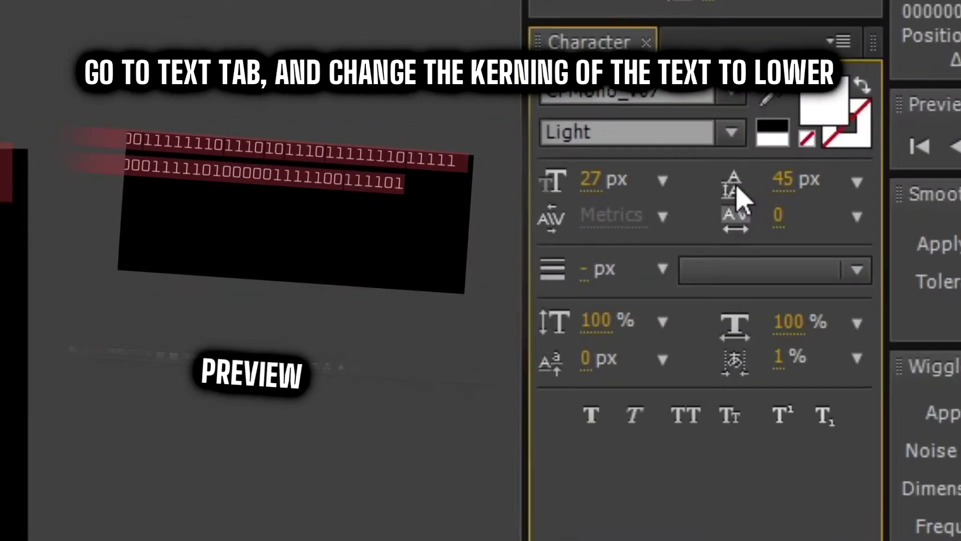
{"action": "left_click_drag", "start_coordinate": [831, 137], "coordinate": [824, 137]}
- Set the leading to 26 px and type rows of zeros until the composition is filled
{"action": "left_click_drag", "start_coordinate": [775, 181], "coordinate": [751, 194]}
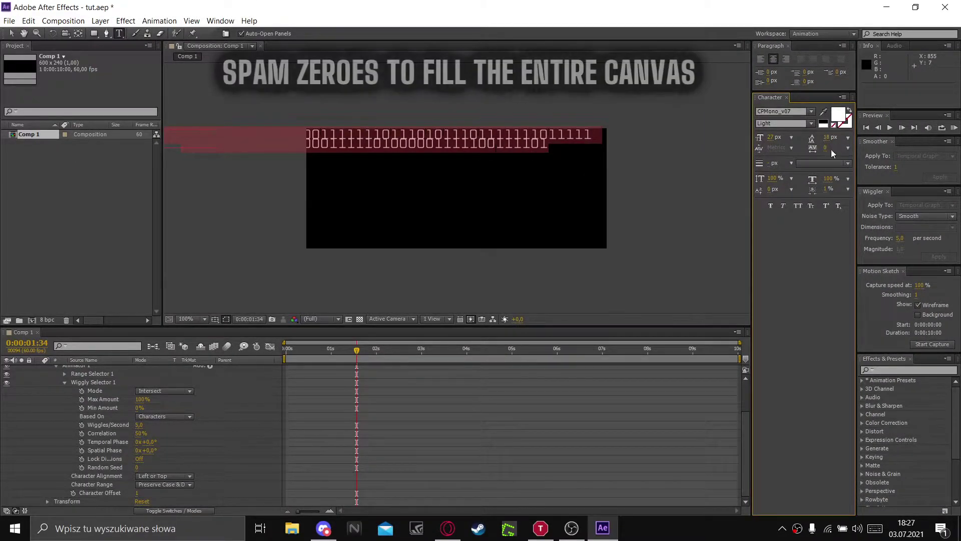
{"action": "left_click_drag", "start_coordinate": [820, 141], "coordinate": [828, 142]}
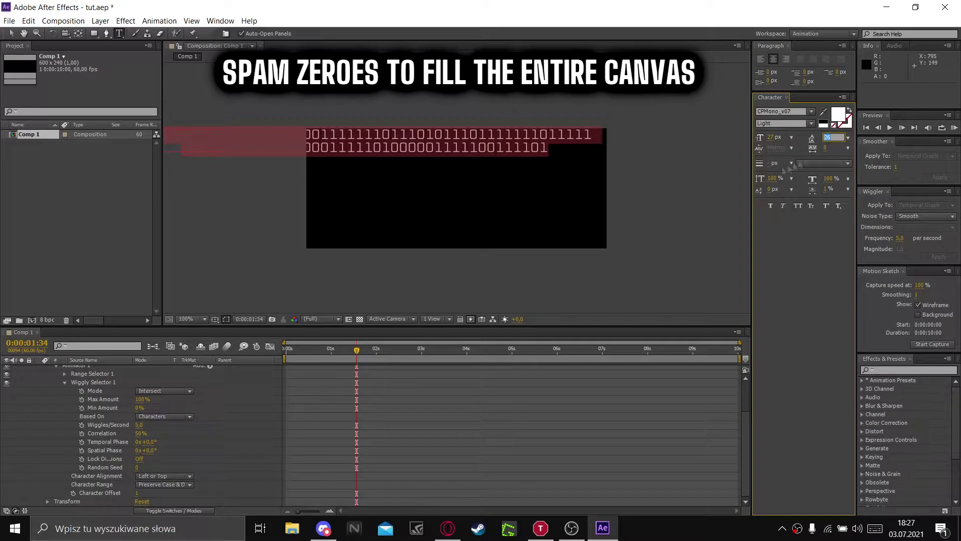
{"action": "left_click", "coordinate": [539, 146]}
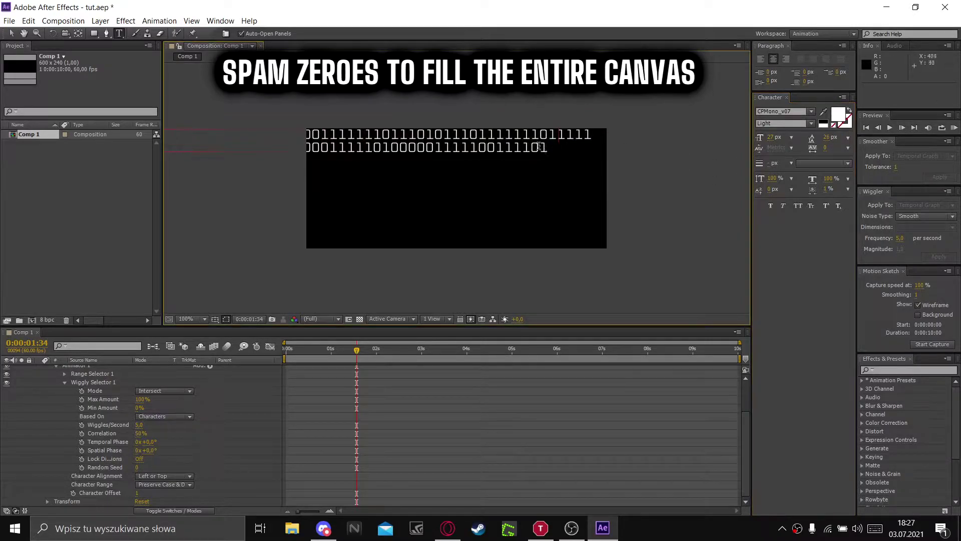
{"action": "type", "text": "0000000"}
{"action": "type", "text": "0000000000000000000000000000000000000000000000000000000000000000000000"}
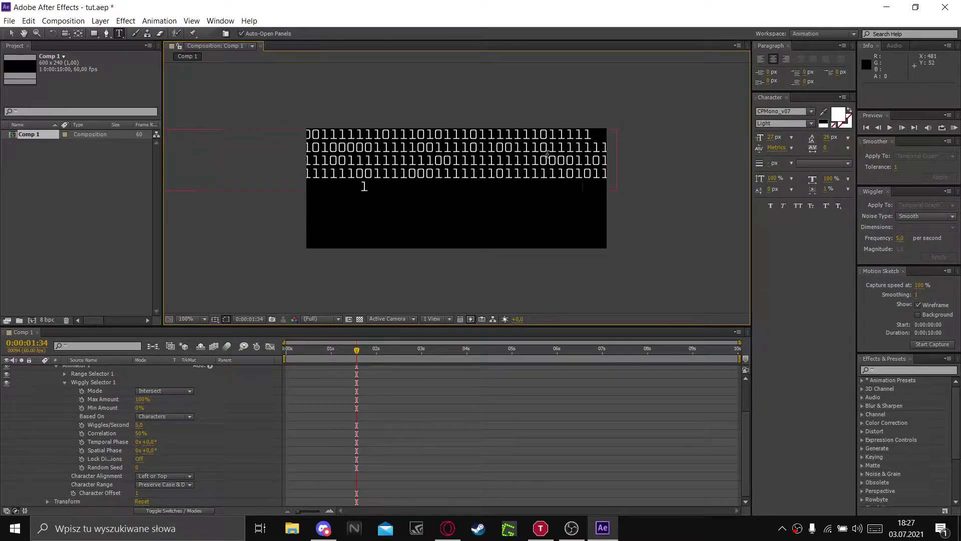
{"action": "type", "text": "00000000000000000000000000000000000000000000000000000000000000000"}
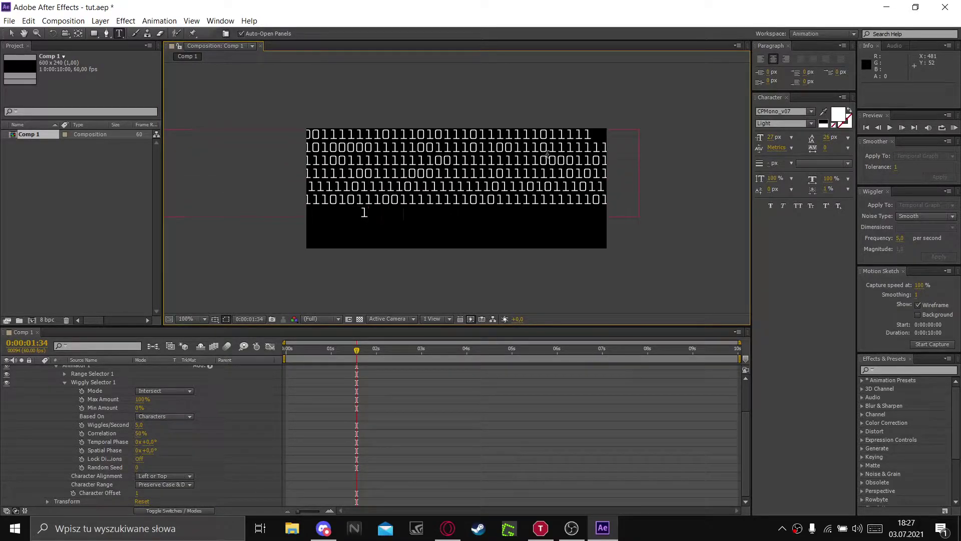
{"action": "type", "text": "00000000000000000000000000000000"}
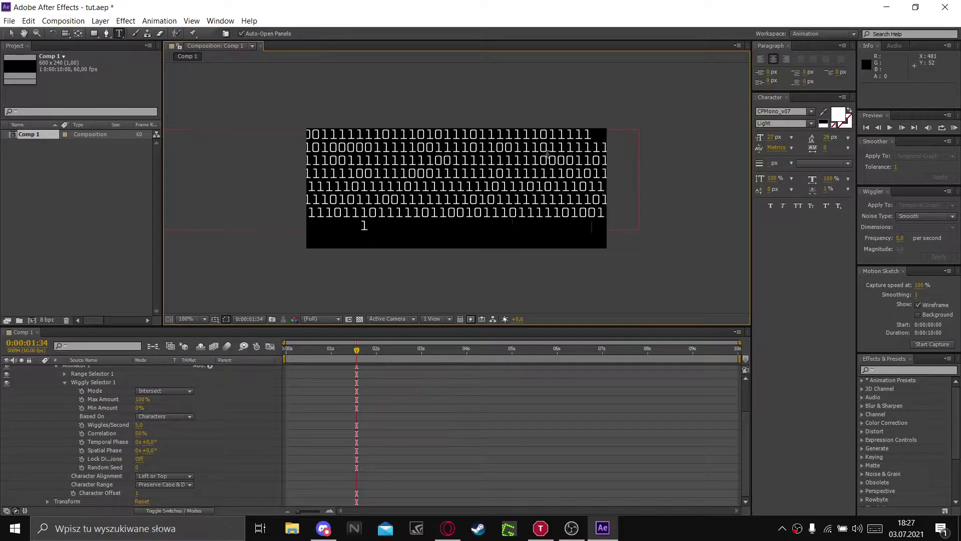
{"action": "type", "text": "0000000000000000000000000000000000000000000000000000000000000000"}
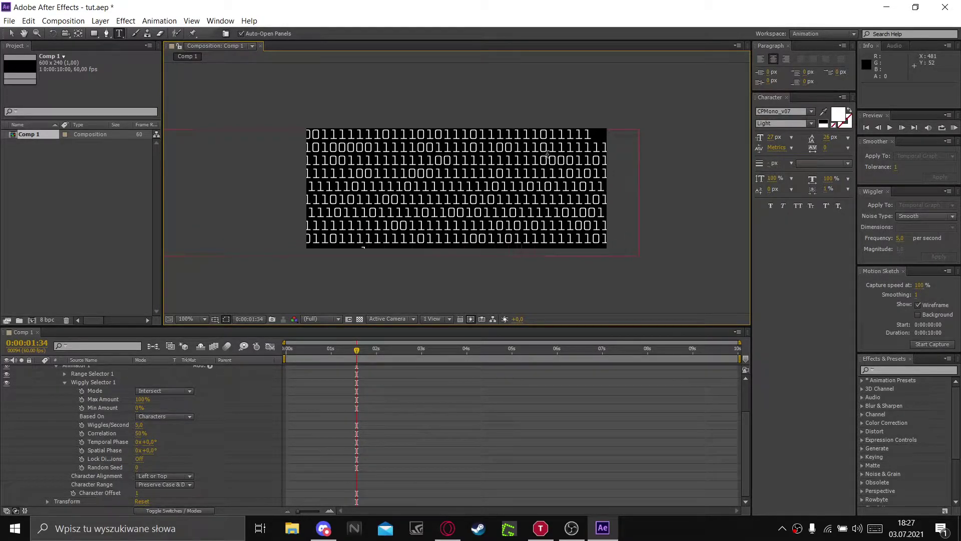
{"action": "key", "text": "ctrl+a"}
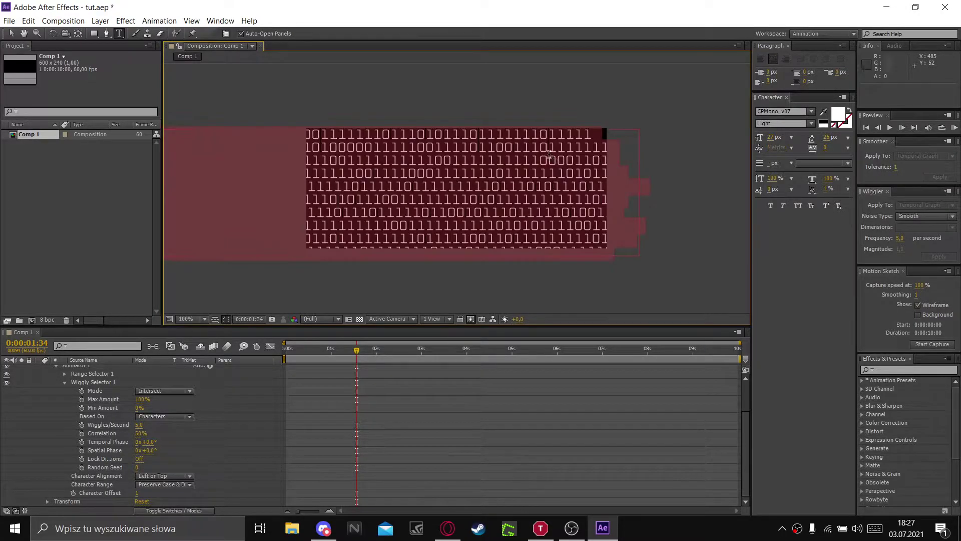
- Shrink the binary text to 23 px, centre it over the composition, and preview
{"action": "left_click_drag", "start_coordinate": [772, 142], "coordinate": [762, 140]}
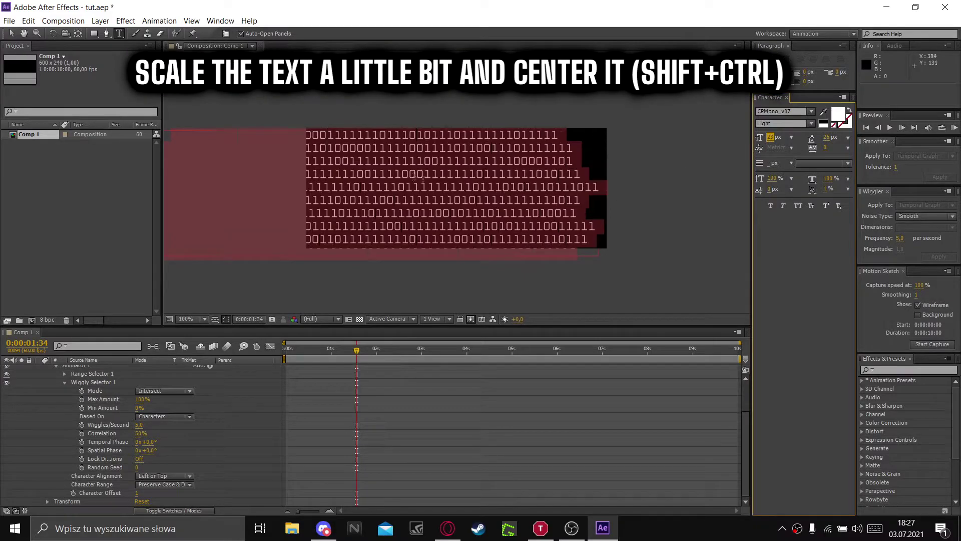
{"action": "left_click", "coordinate": [14, 35]}
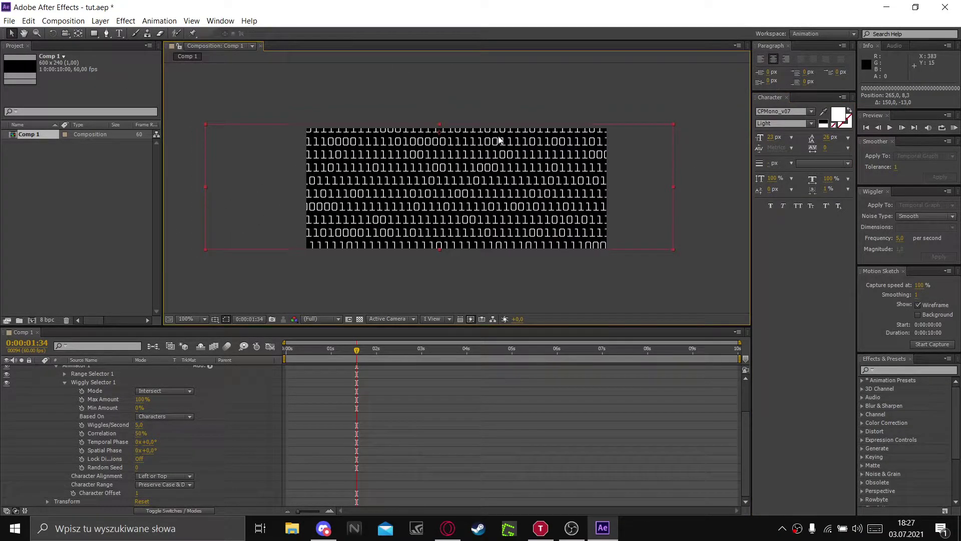
{"action": "left_click_drag", "start_coordinate": [488, 138], "coordinate": [501, 140]}
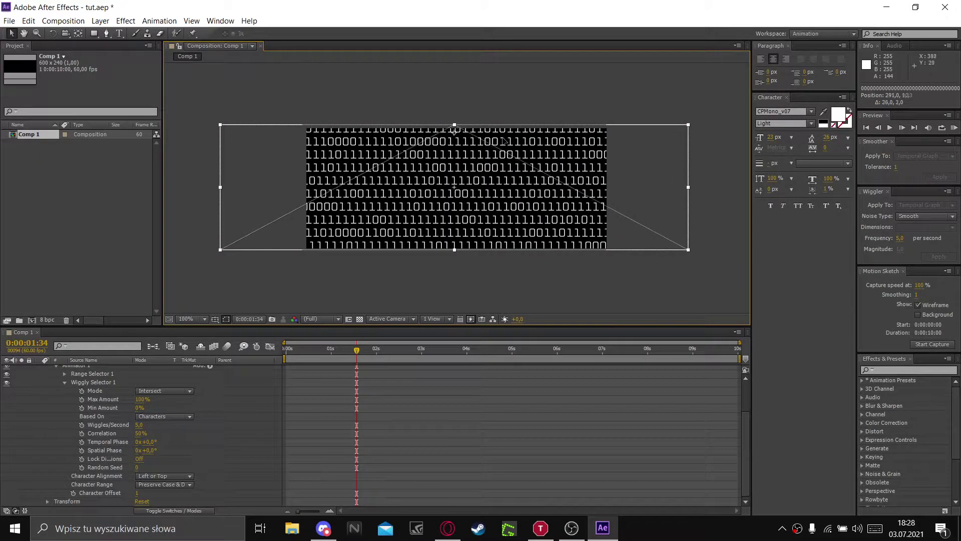
{"action": "key", "text": "ctrl+shift+a"}
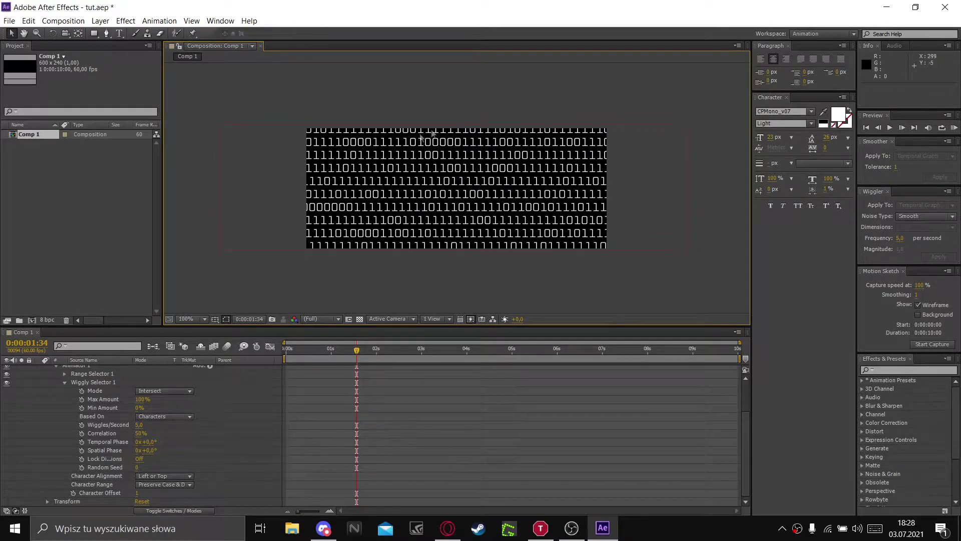
{"action": "left_click_drag", "start_coordinate": [487, 186], "coordinate": [395, 185]}
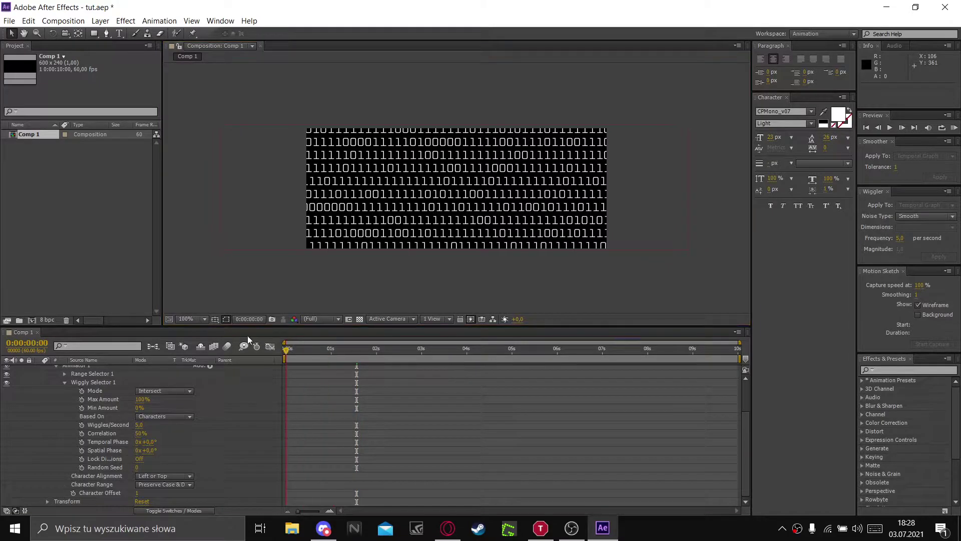
{"action": "key", "text": "space"}
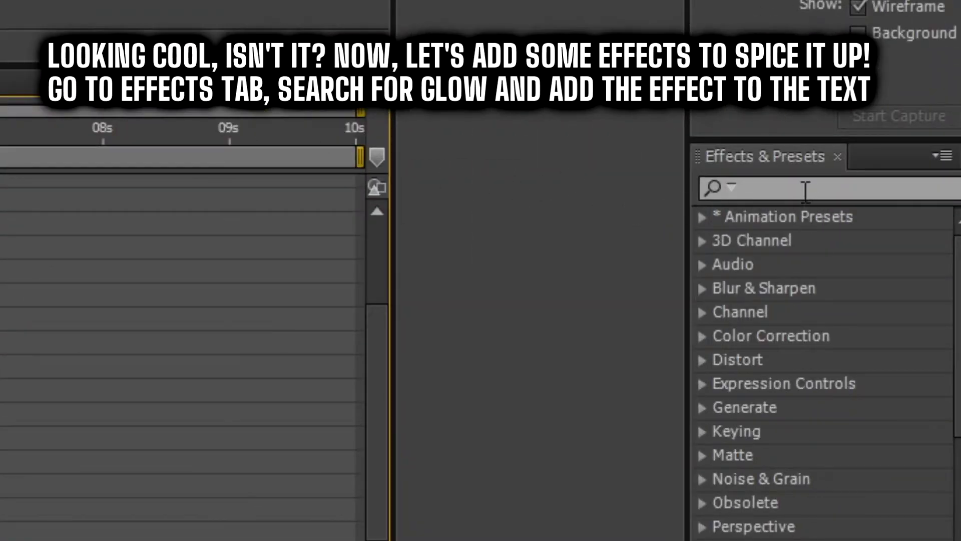
{"action": "left_click", "coordinate": [806, 192]}
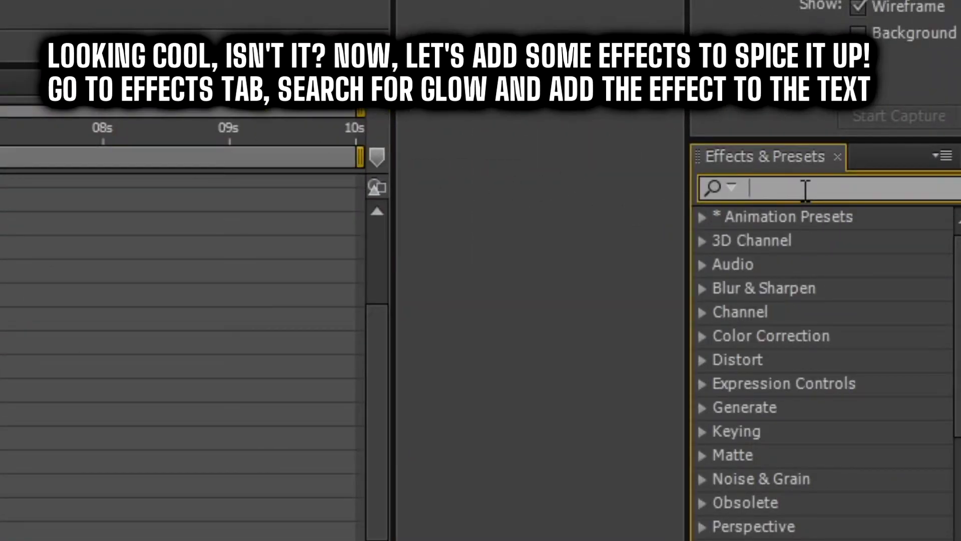
- Apply Glow to the binary text with Glow Threshold 40% and Glow Radius 5
{"action": "type", "text": "glow"}
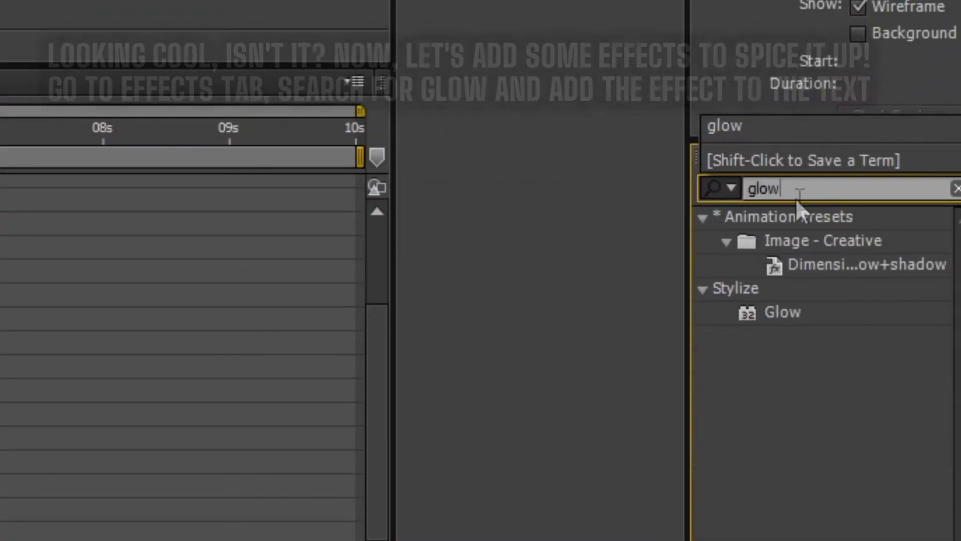
{"action": "mouse_move", "coordinate": [891, 415]}
{"action": "left_mouse_down"}
{"action": "mouse_move", "coordinate": [853, 415]}
{"action": "mouse_move", "coordinate": [476, 228]}
{"action": "left_mouse_up"}
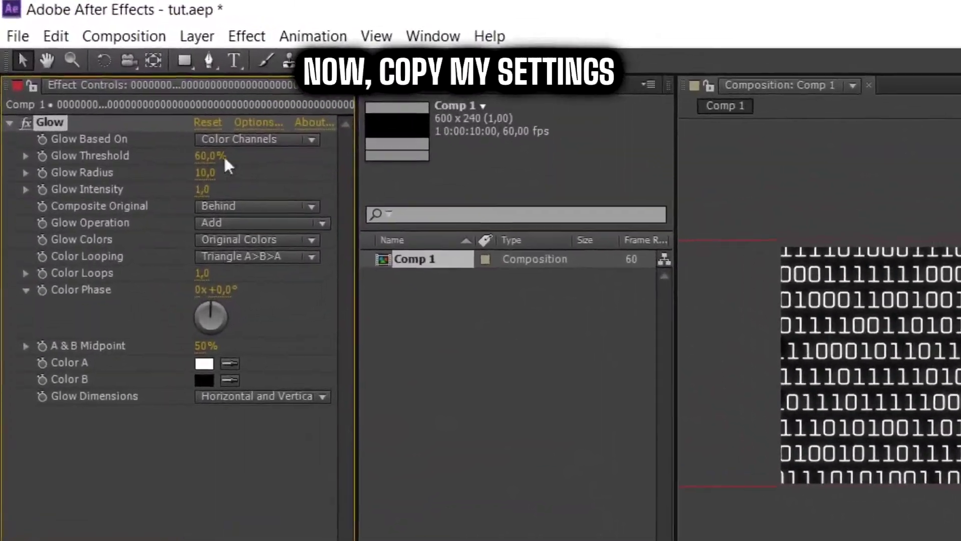
{"action": "left_click", "coordinate": [217, 164]}
{"action": "type", "text": "40"}
{"action": "key", "text": "Return"}
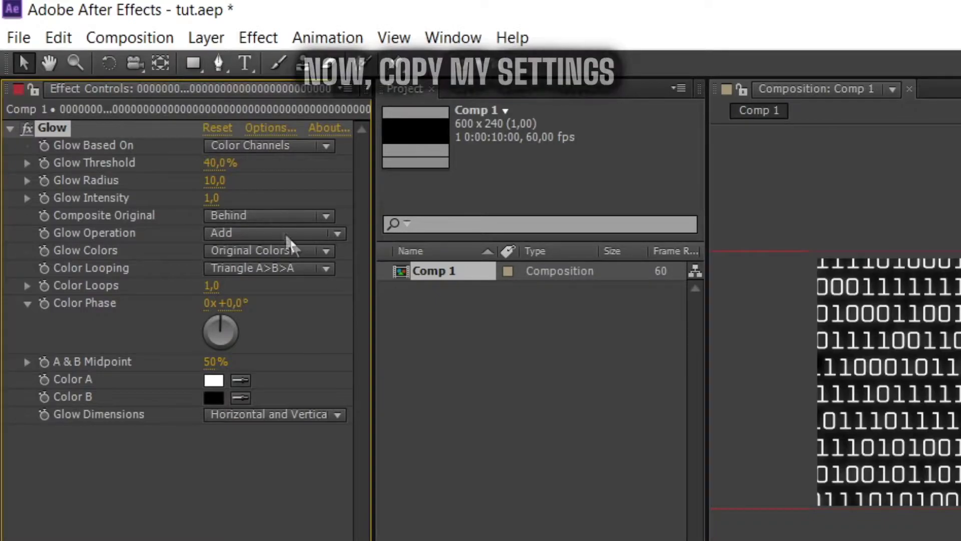
{"action": "left_click", "coordinate": [215, 182]}
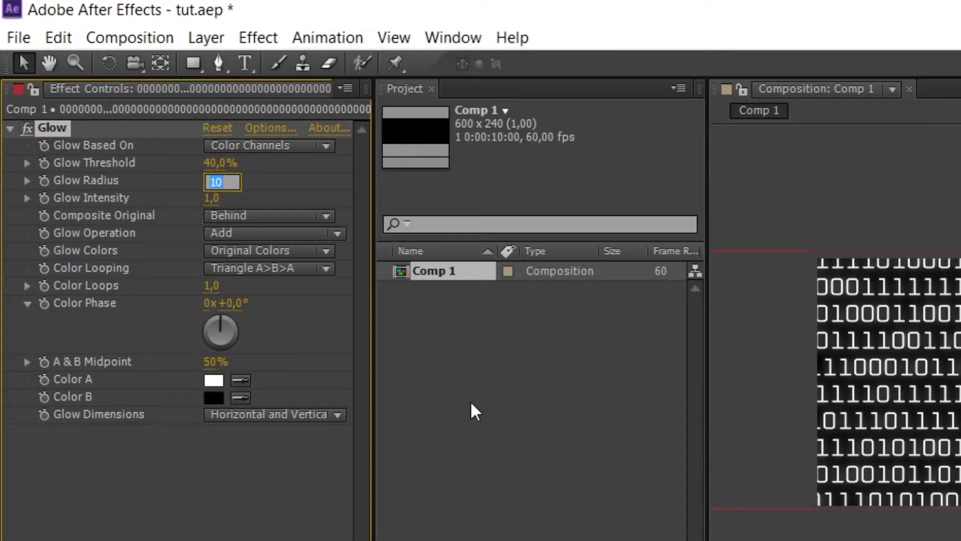
{"action": "type", "text": "5"}
{"action": "key", "text": "Return"}
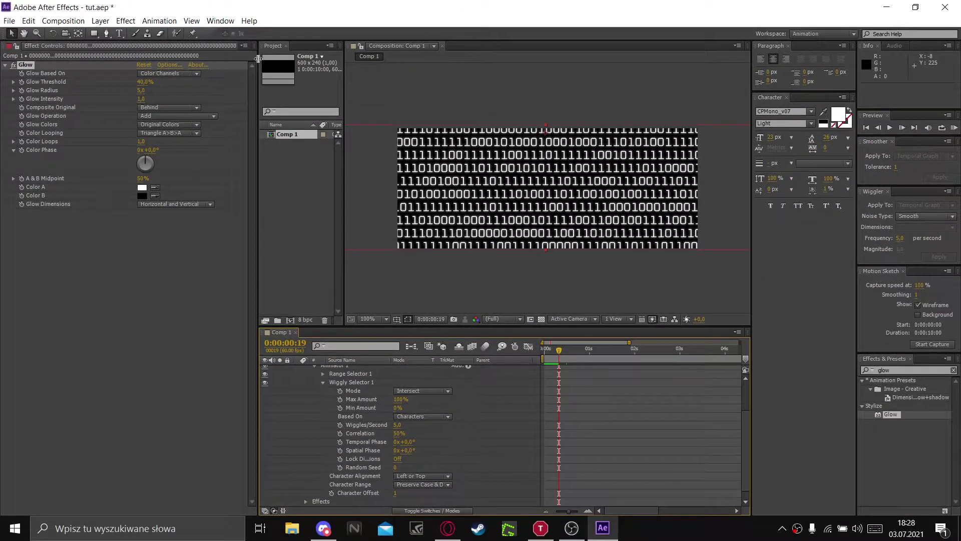
{"action": "left_click_drag", "start_coordinate": [258, 59], "coordinate": [311, 56]}
- Close Effect Controls, preview the binary background from frame 0, and select the old effects search term
{"action": "left_click", "coordinate": [254, 46]}
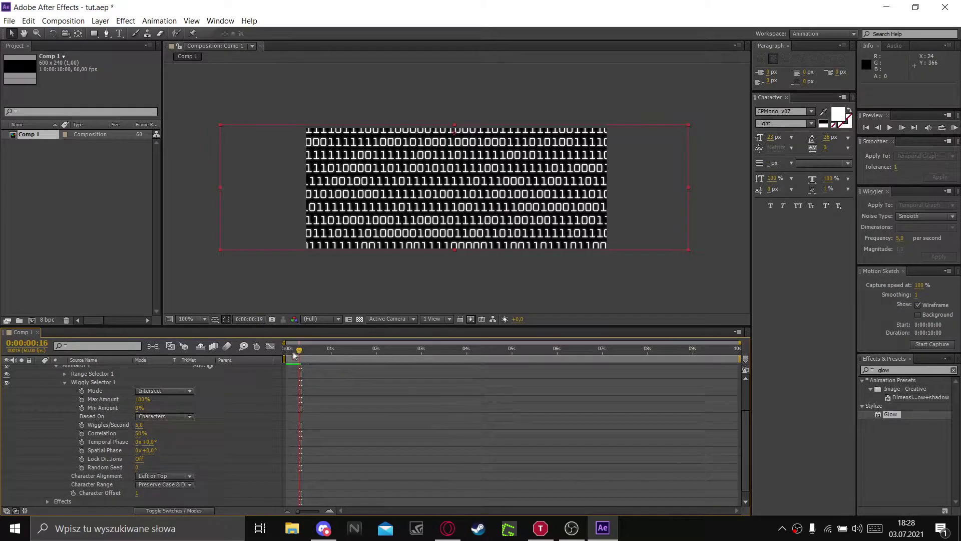
{"action": "left_click_drag", "start_coordinate": [294, 355], "coordinate": [285, 354]}
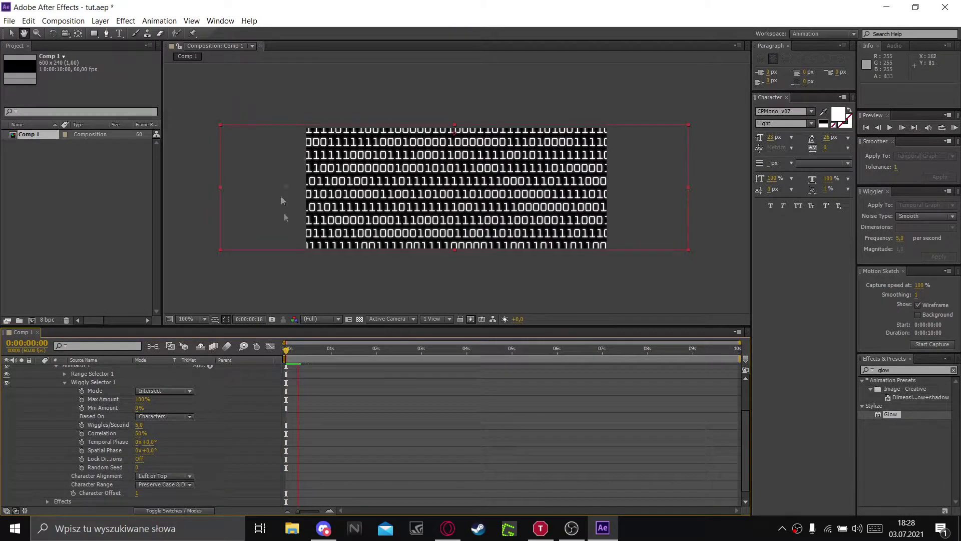
{"action": "key", "text": "space"}
{"action": "scroll", "coordinate": [72, 385], "scroll_direction": "up", "scroll_amount": 1}
{"action": "left_click_drag", "start_coordinate": [896, 371], "coordinate": [885, 369]}
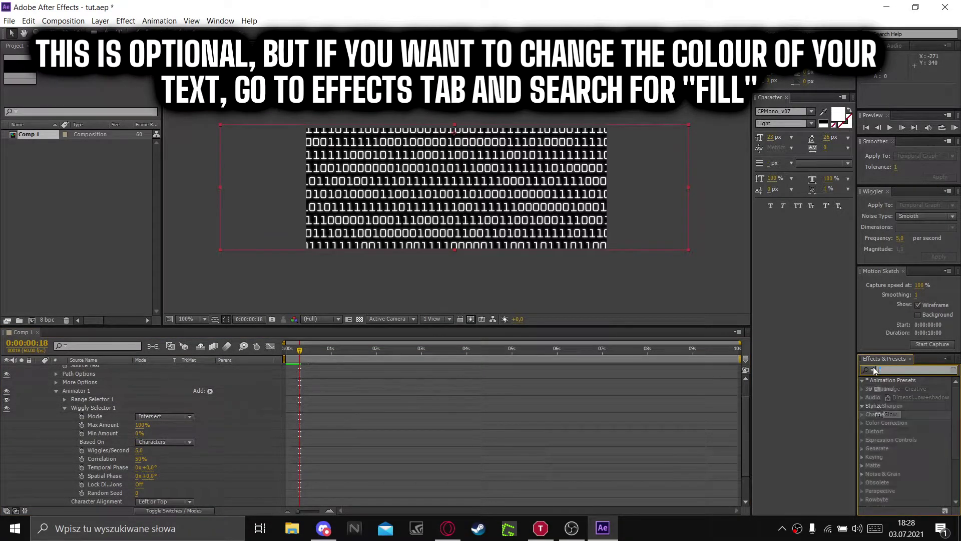
- Apply the Generate > Fill effect to the binary text and set its colour to white
{"action": "type", "text": "fill"}
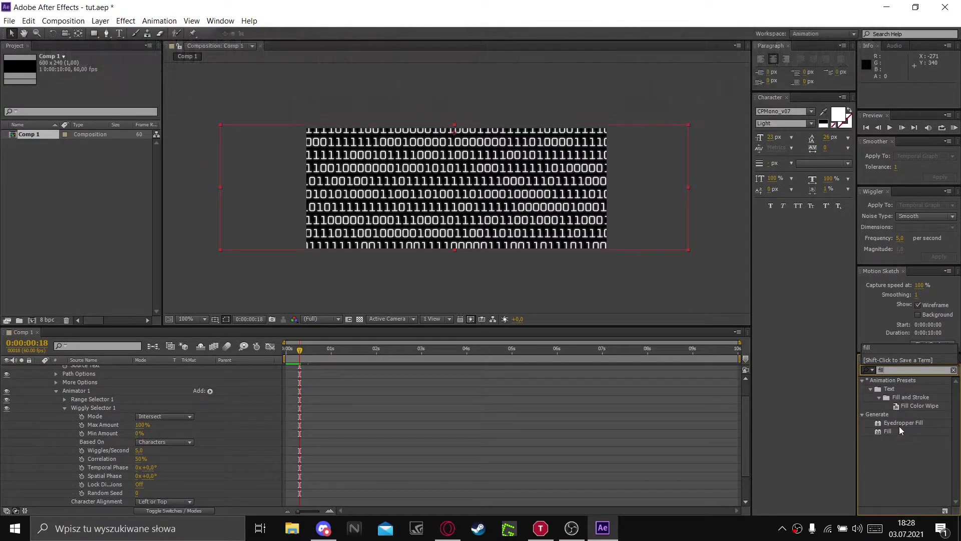
{"action": "left_click", "coordinate": [888, 432]}
{"action": "left_click_drag", "start_coordinate": [584, 266], "coordinate": [581, 245]}
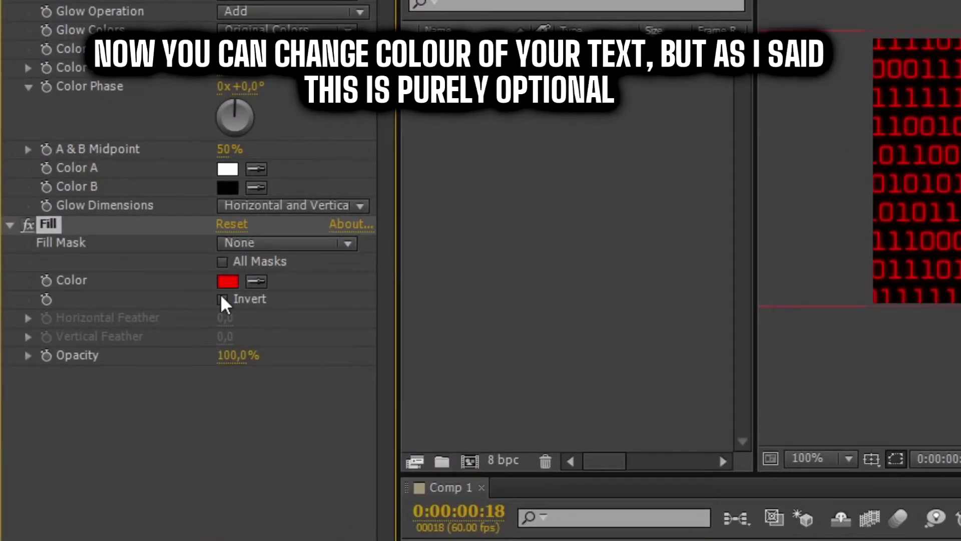
{"action": "left_click", "coordinate": [228, 281]}
{"action": "left_click", "coordinate": [795, 201]}
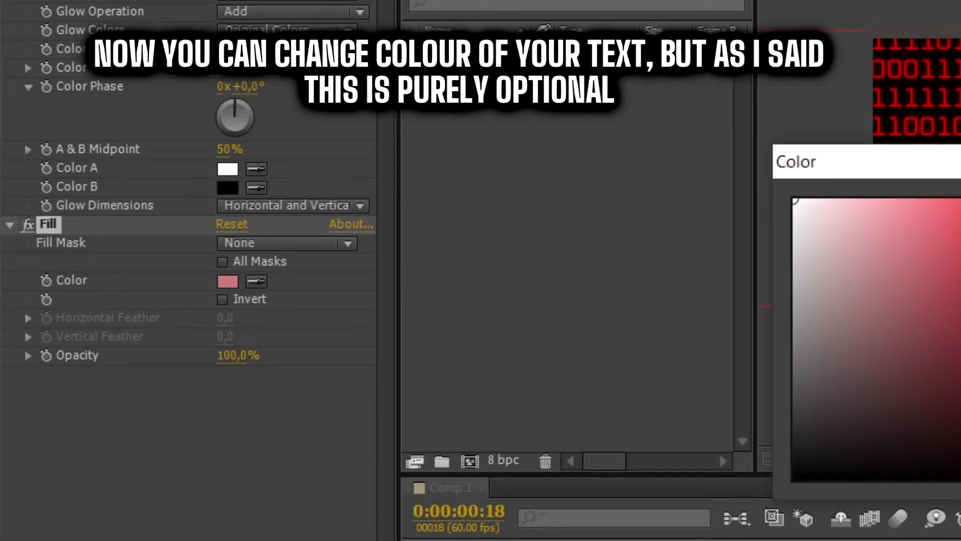
{"action": "key", "text": "Return"}
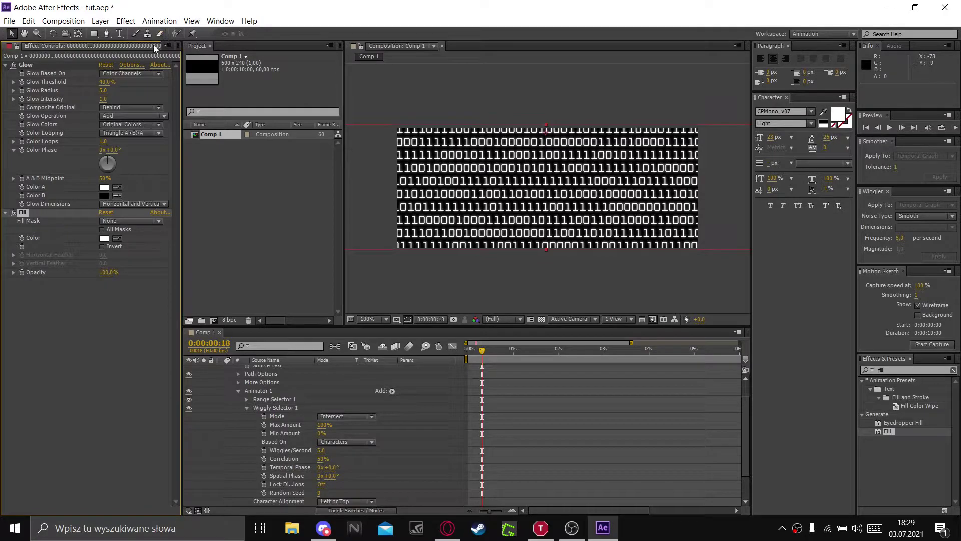
{"action": "left_click_drag", "start_coordinate": [179, 61], "coordinate": [316, 65]}
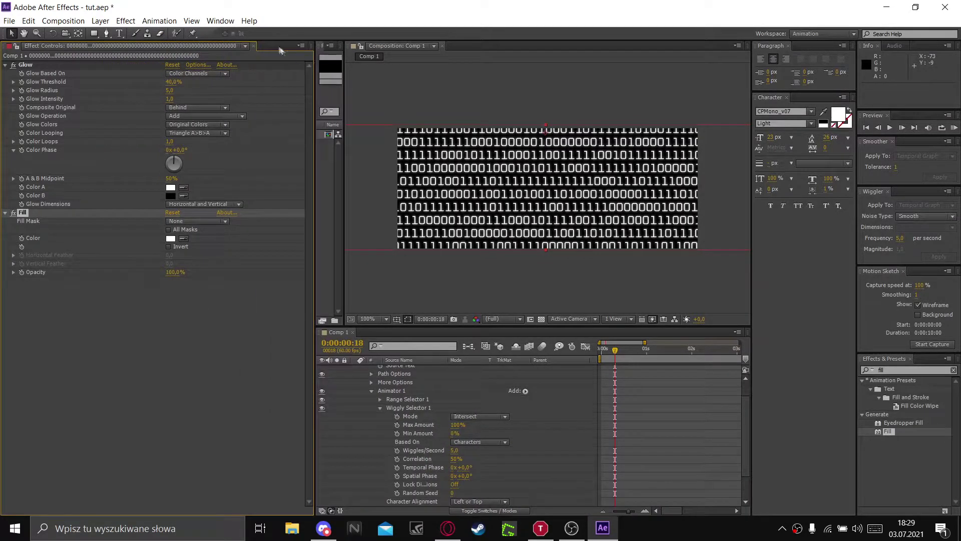
- Close Effect Controls, save tut.aep, and return the time indicator to the start
{"action": "left_click", "coordinate": [254, 46]}
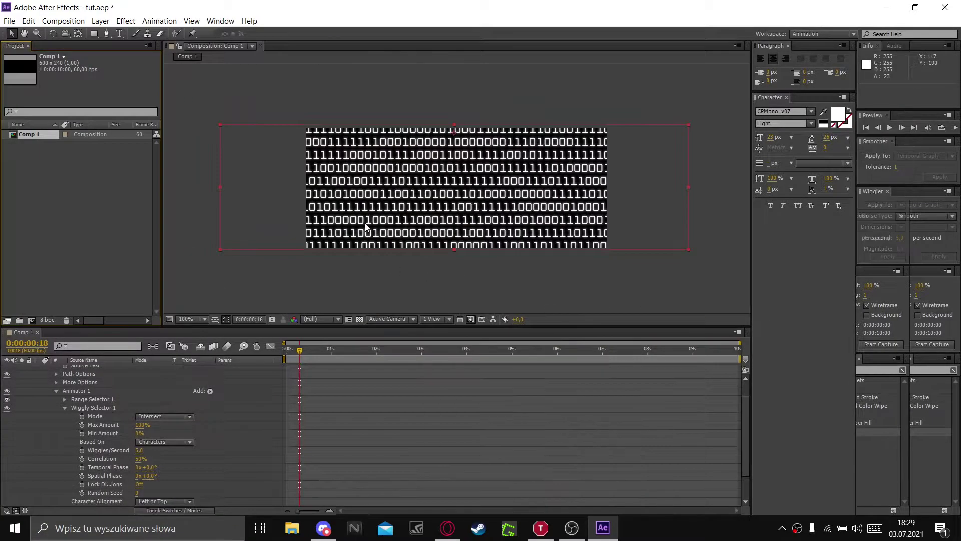
{"action": "key", "text": "ctrl+s"}
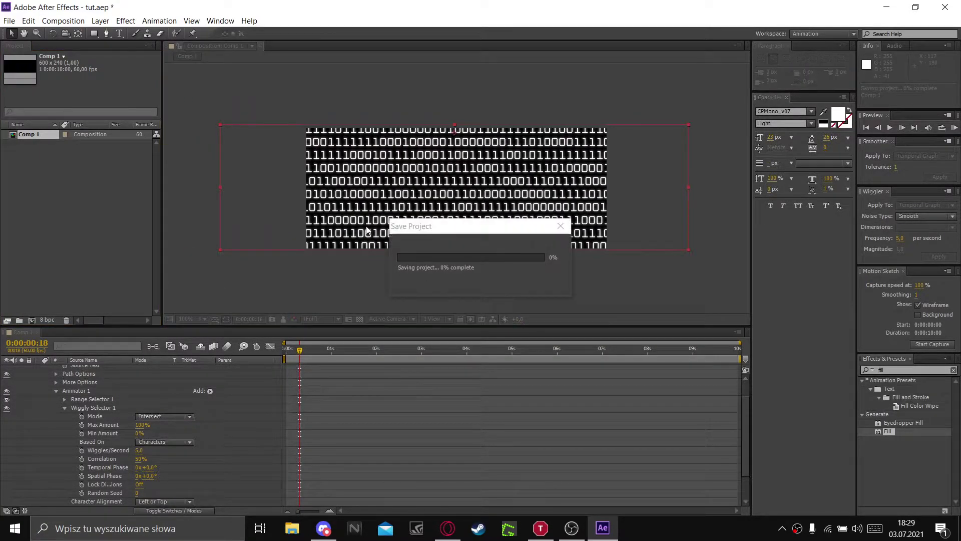
{"action": "left_click_drag", "start_coordinate": [298, 351], "coordinate": [281, 349]}
{"action": "scroll", "coordinate": [111, 398], "scroll_direction": "down", "scroll_amount": 2}
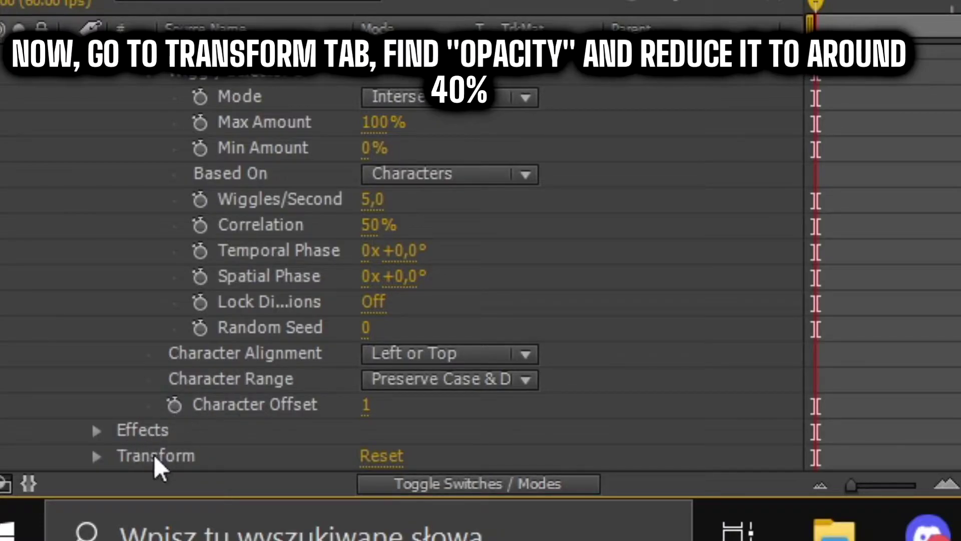
- Set the binary text layer's Transform Opacity to 40%
{"action": "left_click", "coordinate": [98, 460]}
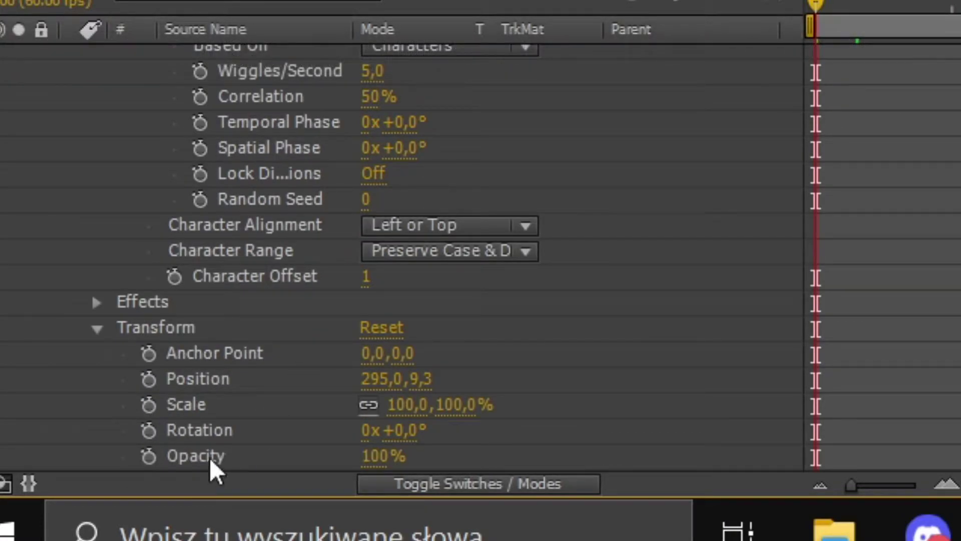
{"action": "left_click", "coordinate": [380, 457]}
{"action": "type", "text": "4"}
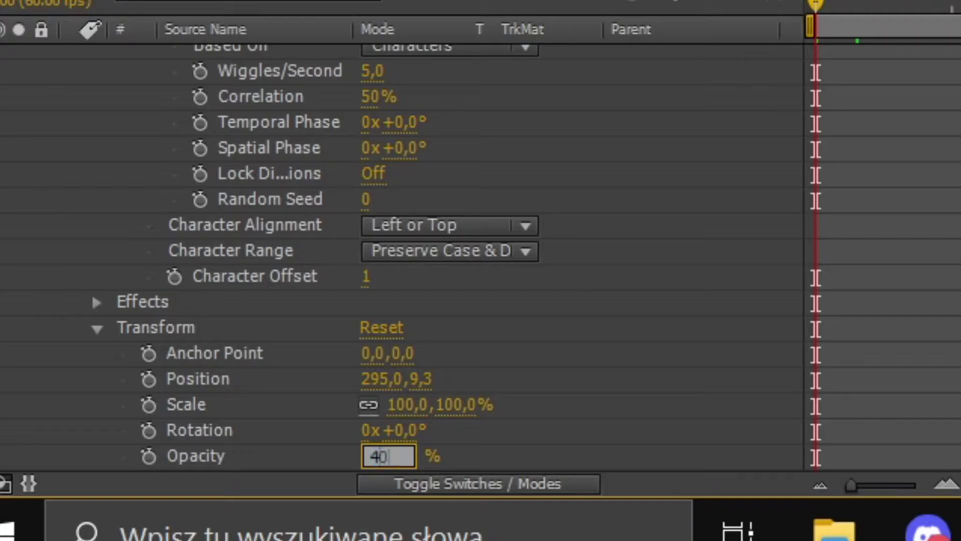
{"action": "type", "text": "0"}
{"action": "key", "text": "Return"}
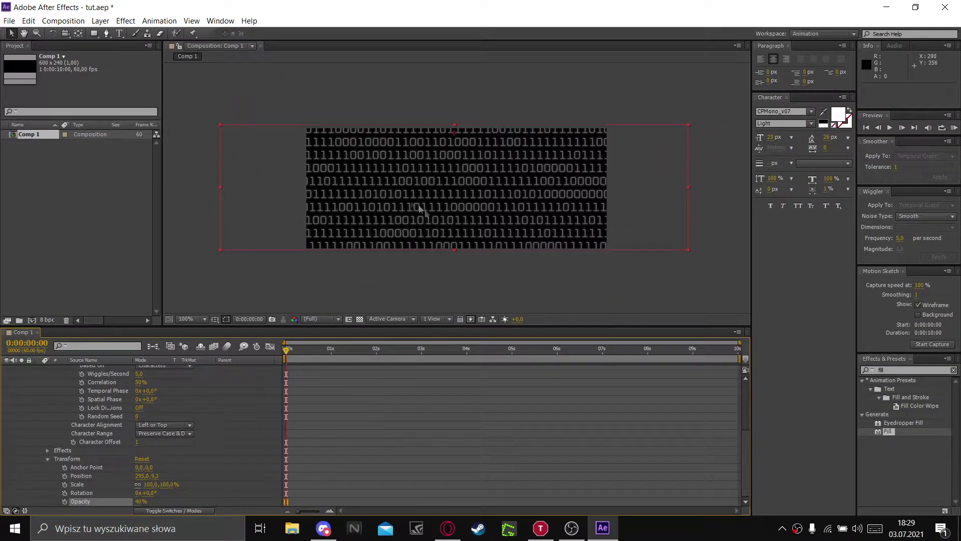
- Collapse and deselect the binary layer, then preview the dimmed background
{"action": "scroll", "coordinate": [122, 455], "scroll_direction": "up", "scroll_amount": 4}
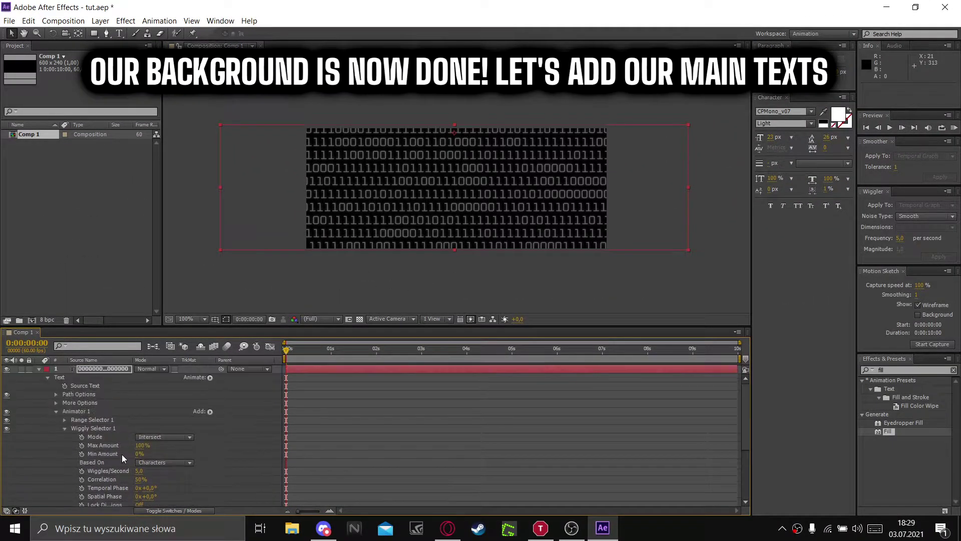
{"action": "left_click", "coordinate": [39, 370]}
{"action": "left_click", "coordinate": [293, 293]}
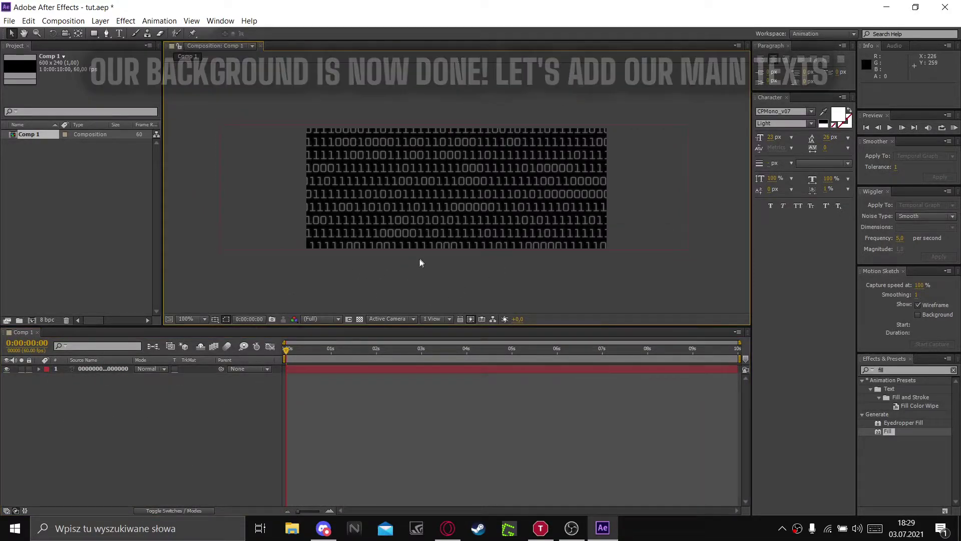
{"action": "key", "text": "space"}
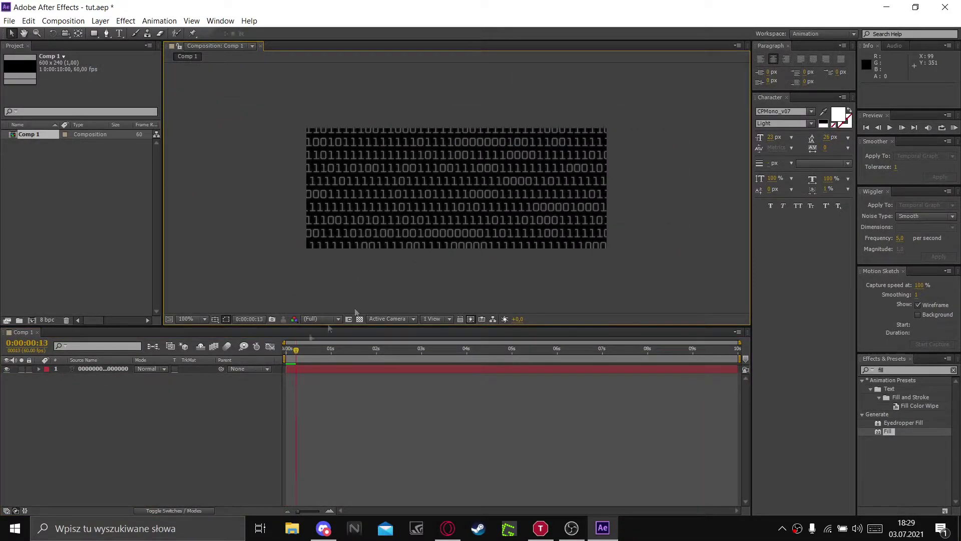
{"action": "key", "text": "ctrl+t"}
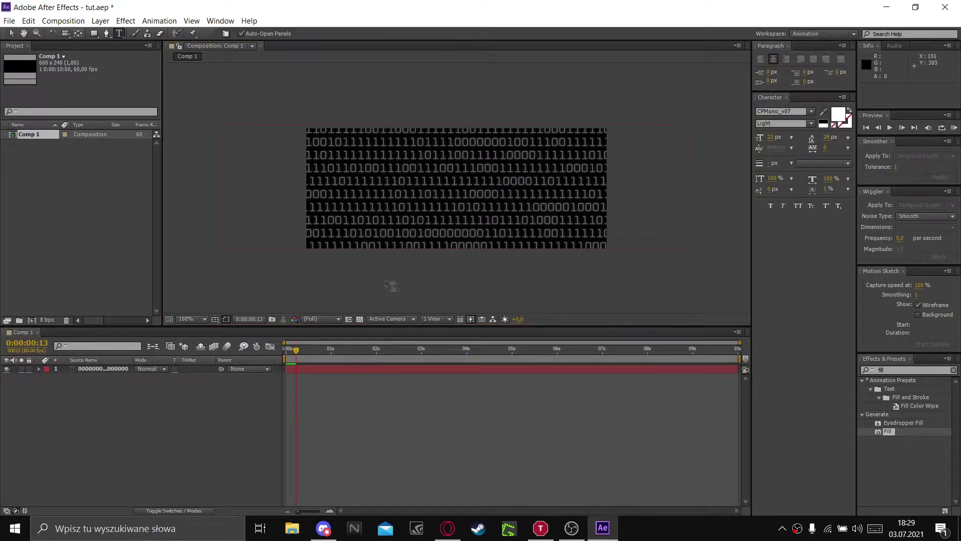
- Start a new title text layer in Bebas Neue at 99 px
{"action": "left_click", "coordinate": [394, 282]}
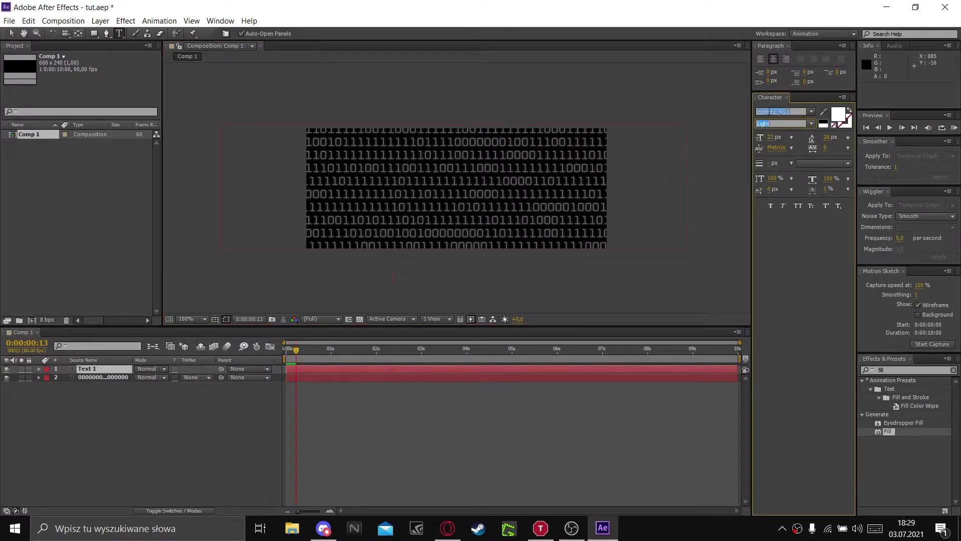
{"action": "type", "text": "Bebas Neue"}
{"action": "left_click", "coordinate": [386, 282]}
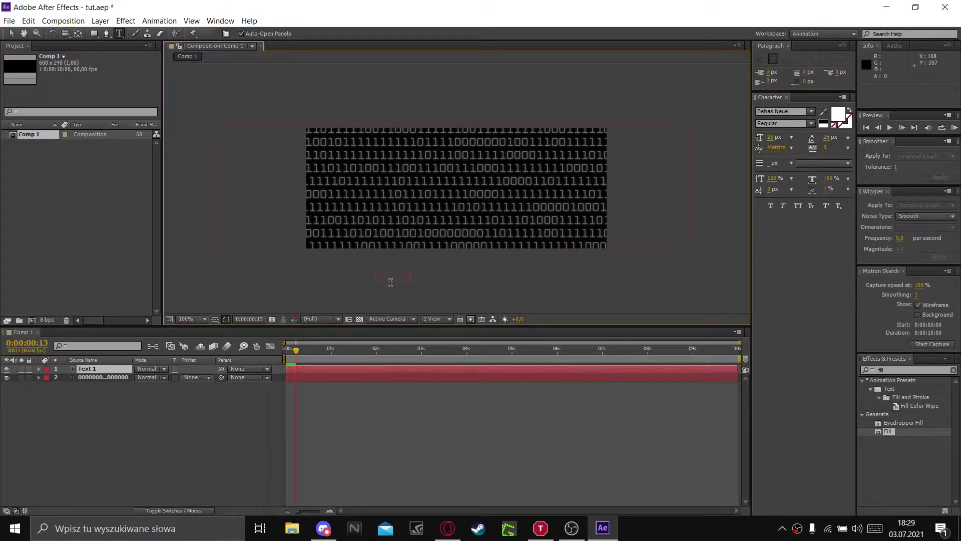
{"action": "left_click_drag", "start_coordinate": [774, 137], "coordinate": [813, 138]}
- Move the title text up to the centre of the binary background
{"action": "left_click", "coordinate": [11, 33]}
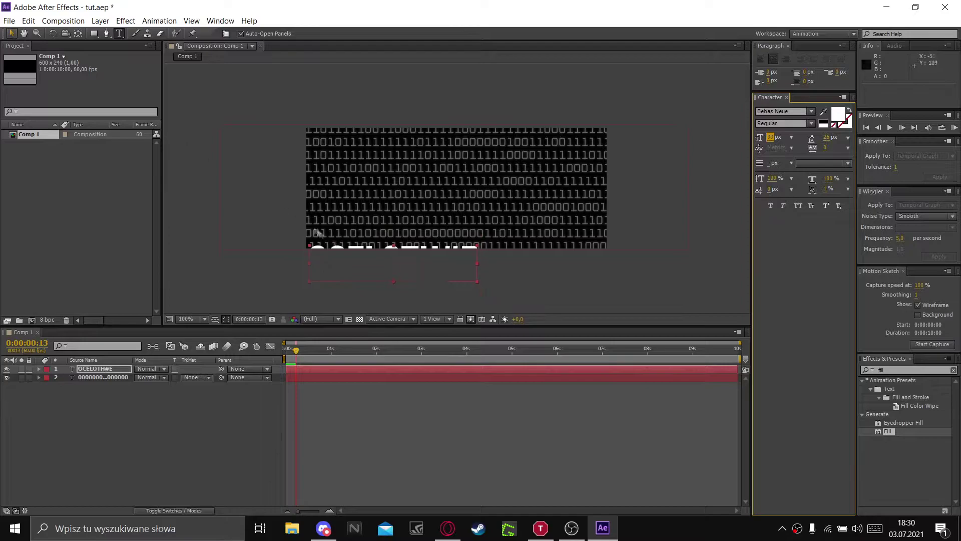
{"action": "left_click_drag", "start_coordinate": [394, 246], "coordinate": [455, 190]}
{"action": "key", "text": "ctrl+z"}
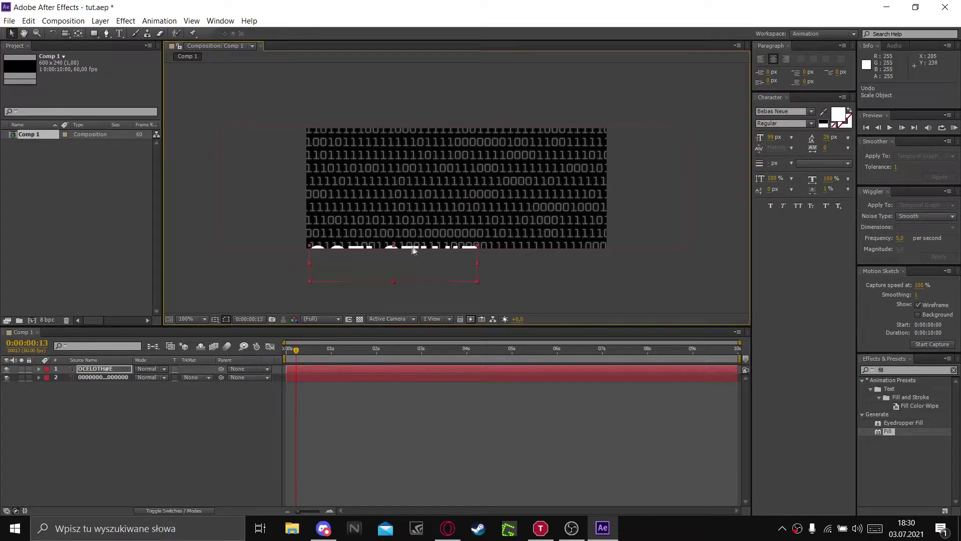
{"action": "left_click_drag", "start_coordinate": [414, 251], "coordinate": [475, 173]}
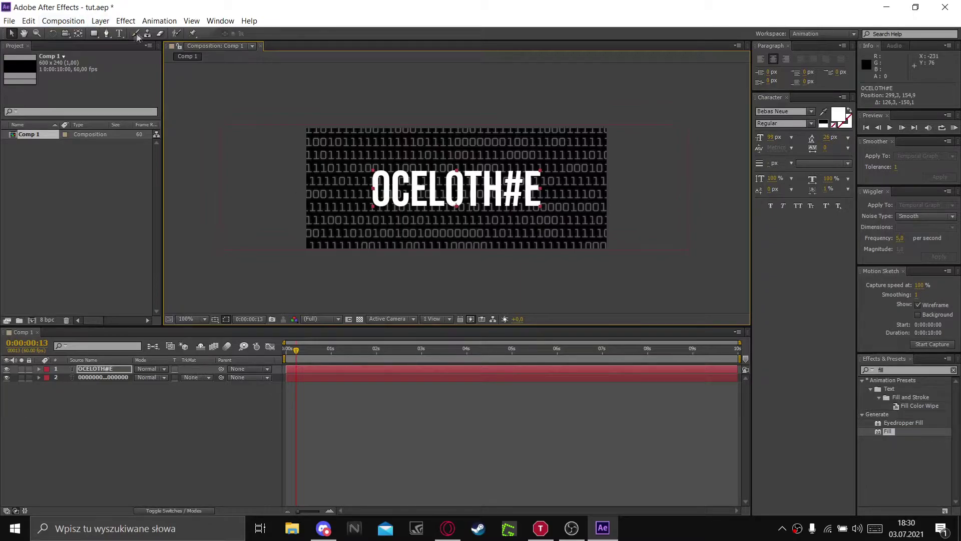
- Delete the stray '#' so the title reads OCELOTHE
{"action": "left_click", "coordinate": [120, 33]}
{"action": "left_click", "coordinate": [524, 193]}
{"action": "key", "text": "BackSpace"}
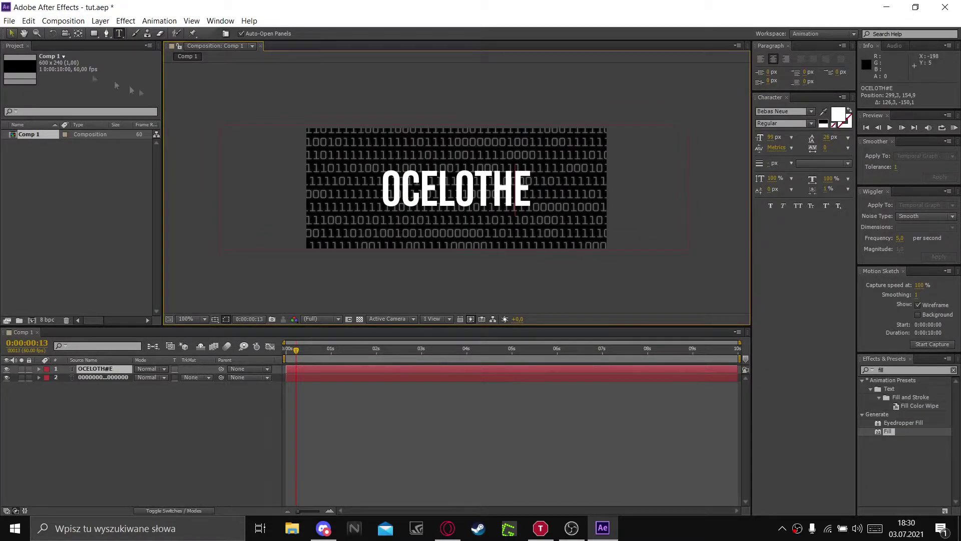
{"action": "left_click", "coordinate": [11, 34]}
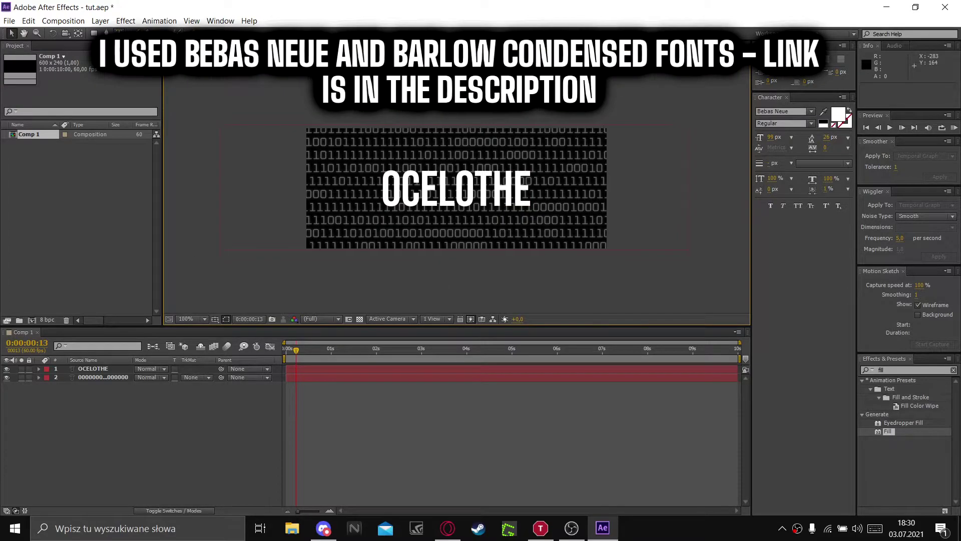
- Create a new subtitle text layer in Barlow Condensed Light Italic
{"action": "key", "text": "ctrl+t"}
{"action": "left_click", "coordinate": [392, 291]}
{"action": "left_click", "coordinate": [795, 112]}
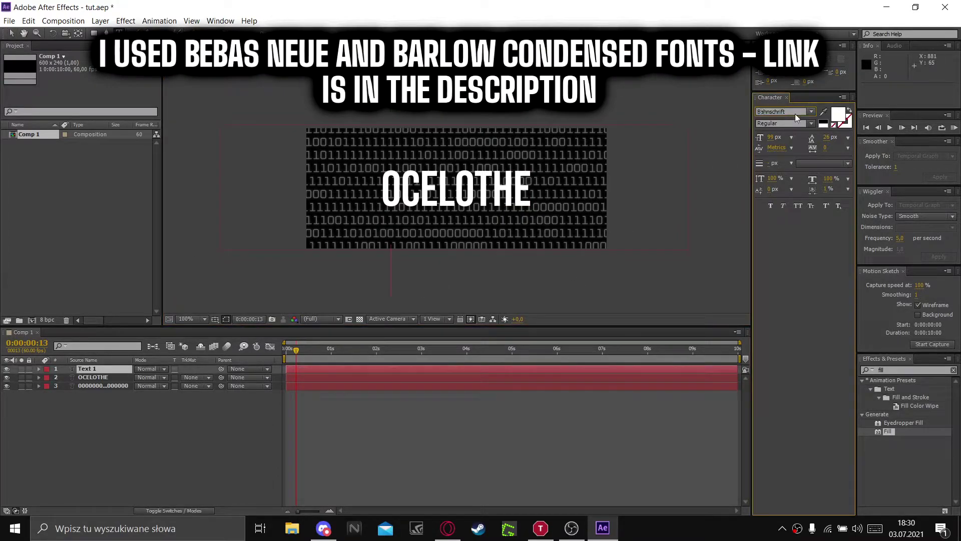
{"action": "type", "text": "rlow Condensed"}
{"action": "key", "text": "Tab"}
{"action": "left_click", "coordinate": [811, 124]}
{"action": "left_click", "coordinate": [776, 193]}
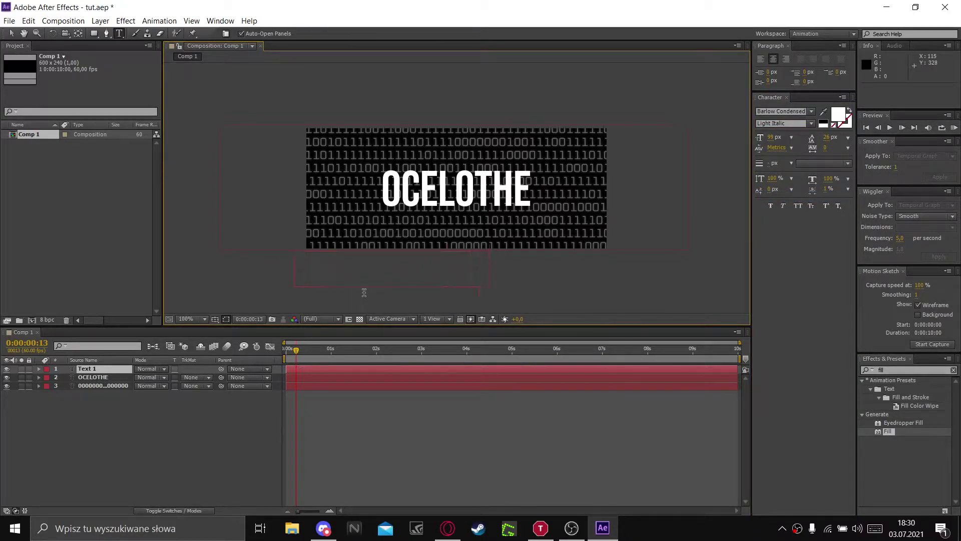
- Shrink the subtitle, widen its letter spacing, and move it beneath OCELOTHE
{"action": "key", "text": "ctrl+a"}
{"action": "left_click_drag", "start_coordinate": [772, 142], "coordinate": [750, 138]}
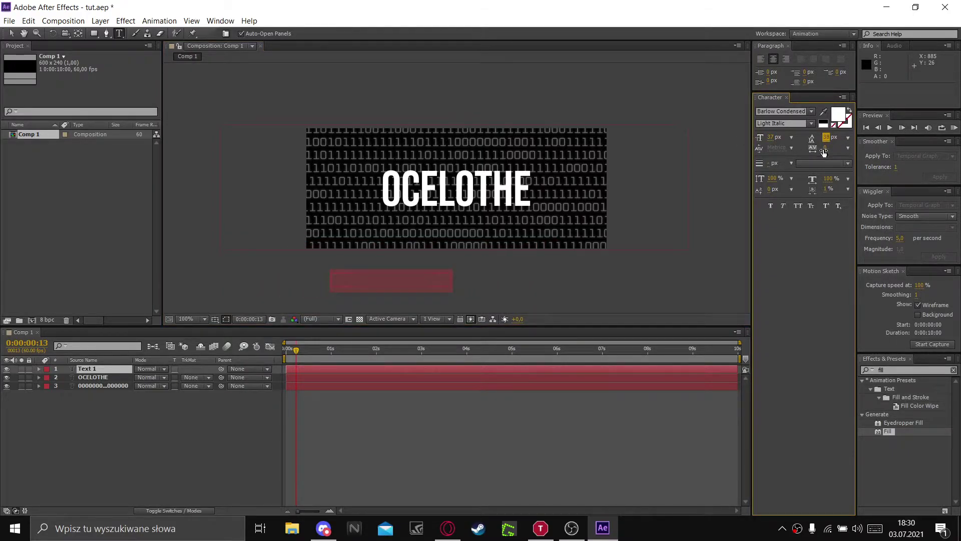
{"action": "left_click_drag", "start_coordinate": [772, 140], "coordinate": [764, 136]}
{"action": "left_click_drag", "start_coordinate": [829, 148], "coordinate": [842, 149]}
{"action": "left_click", "coordinate": [11, 34]}
{"action": "left_click_drag", "start_coordinate": [411, 285], "coordinate": [478, 218]}
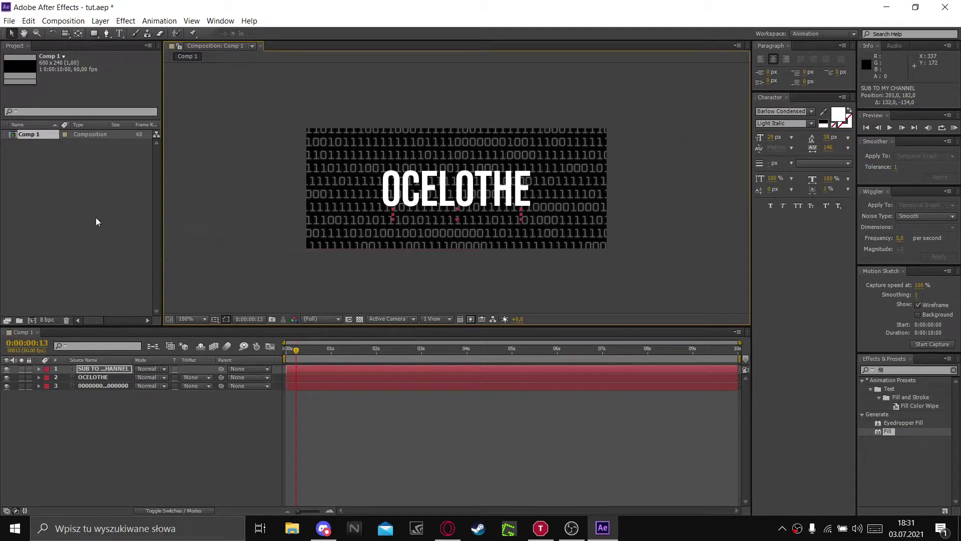
- Fine-tune the SUB TO MY CHANNEL subtitle to 21 px with 466 tracking
{"action": "left_click", "coordinate": [119, 33]}
{"action": "left_click_drag", "start_coordinate": [523, 215], "coordinate": [393, 215]}
{"action": "left_click", "coordinate": [766, 136]}
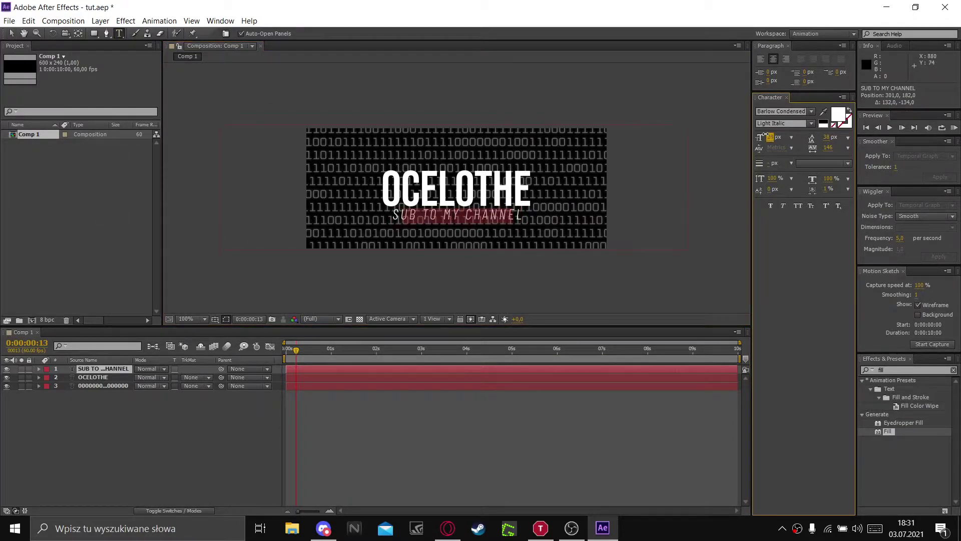
{"action": "type", "text": "19"}
{"action": "key", "text": "Return"}
{"action": "left_click_drag", "start_coordinate": [852, 159], "coordinate": [879, 166]}
{"action": "left_click_drag", "start_coordinate": [826, 151], "coordinate": [865, 160]}
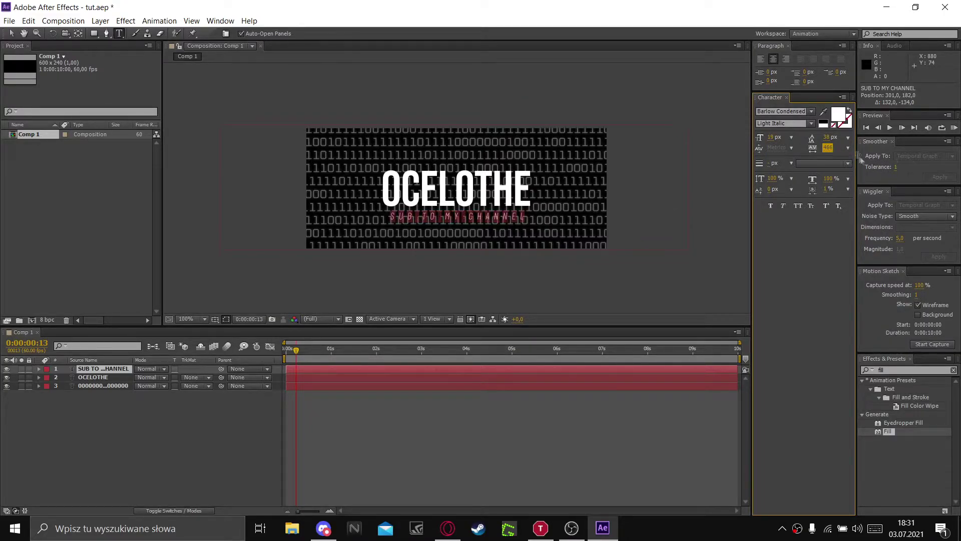
{"action": "left_click_drag", "start_coordinate": [773, 136], "coordinate": [775, 136]}
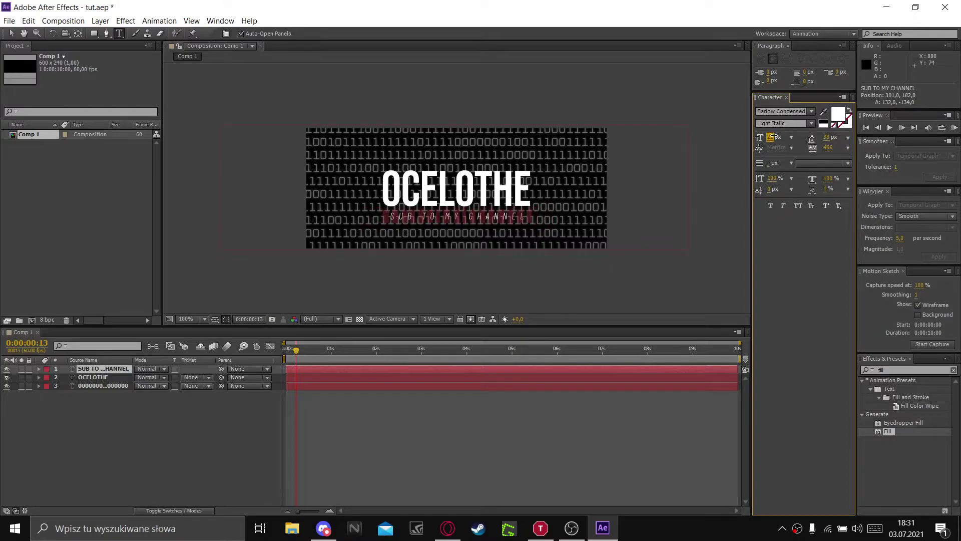
{"action": "left_click", "coordinate": [11, 33]}
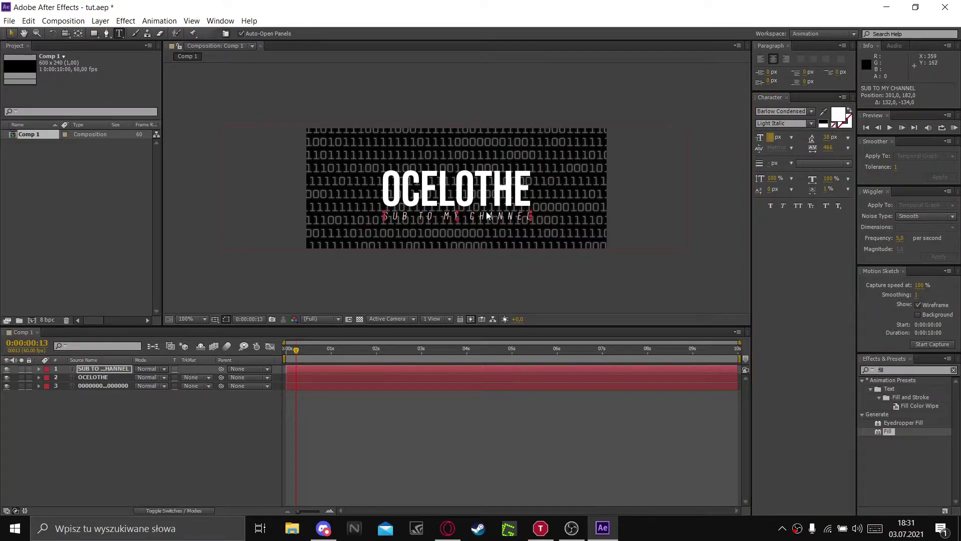
{"action": "left_click", "coordinate": [419, 273]}
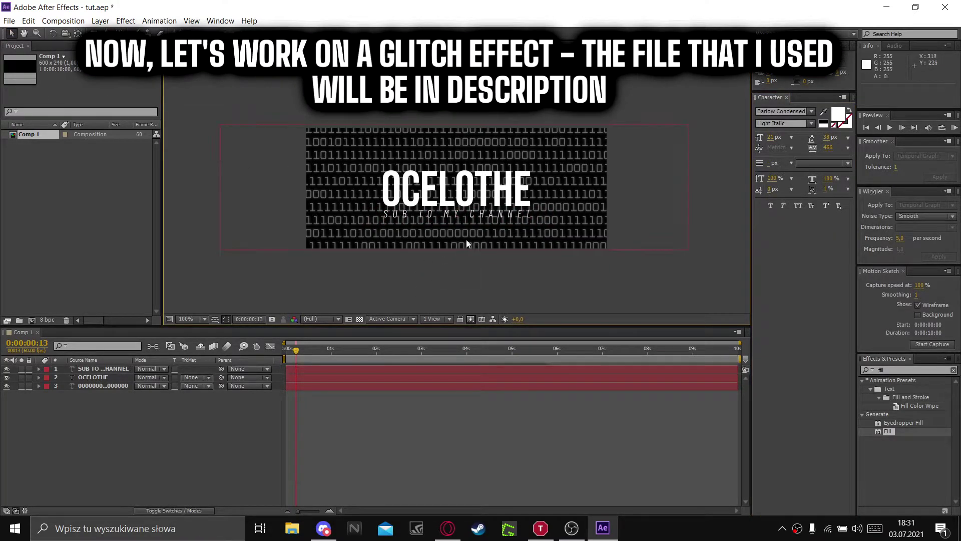
- Import Screen Glitch - Free Stock Footage.mp4 into the Project panel and save the project
{"action": "key", "text": "period"}
{"action": "key", "text": "comma"}
{"action": "key", "text": "comma"}
{"action": "key", "text": "comma"}
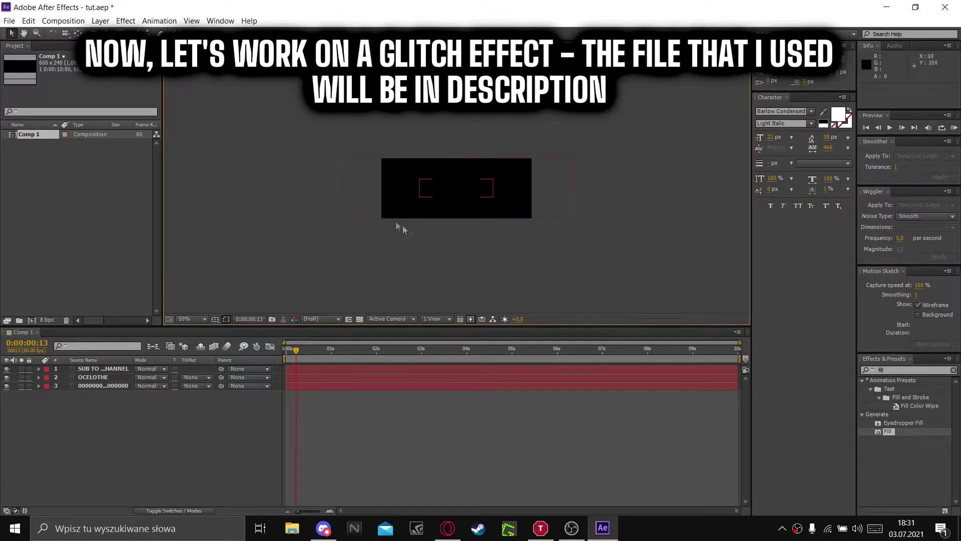
{"action": "key", "text": "period"}
{"action": "key", "text": "period"}
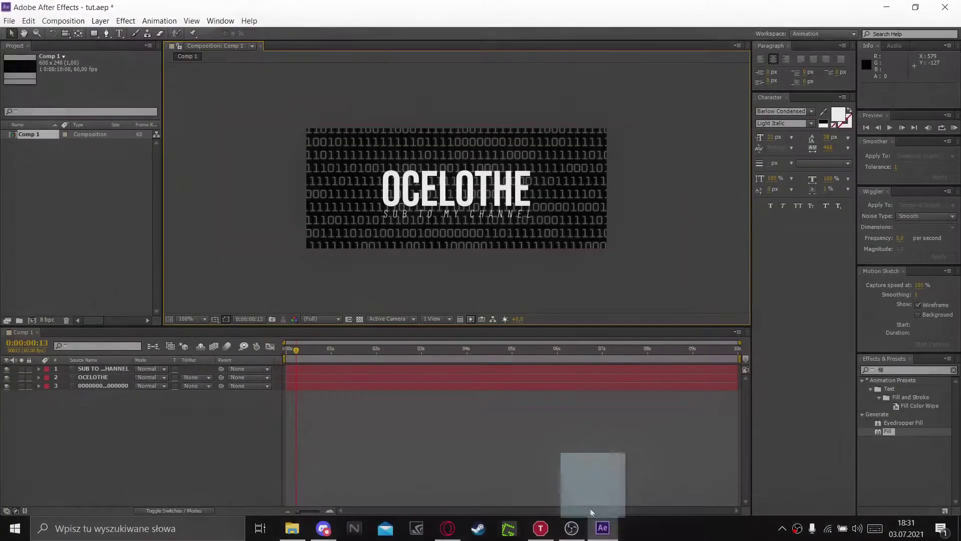
{"action": "left_click_drag", "start_coordinate": [591, 481], "coordinate": [47, 152]}
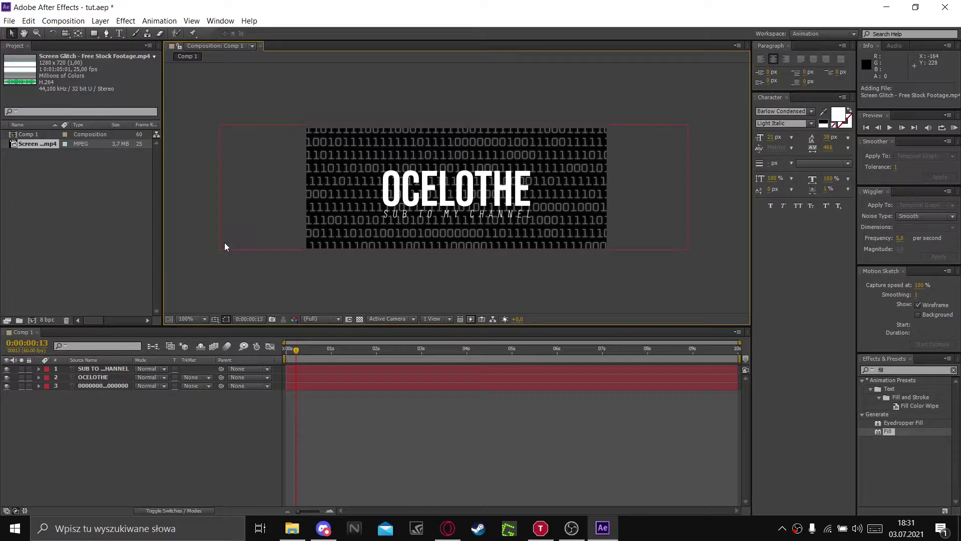
{"action": "key", "text": "ctrl+s"}
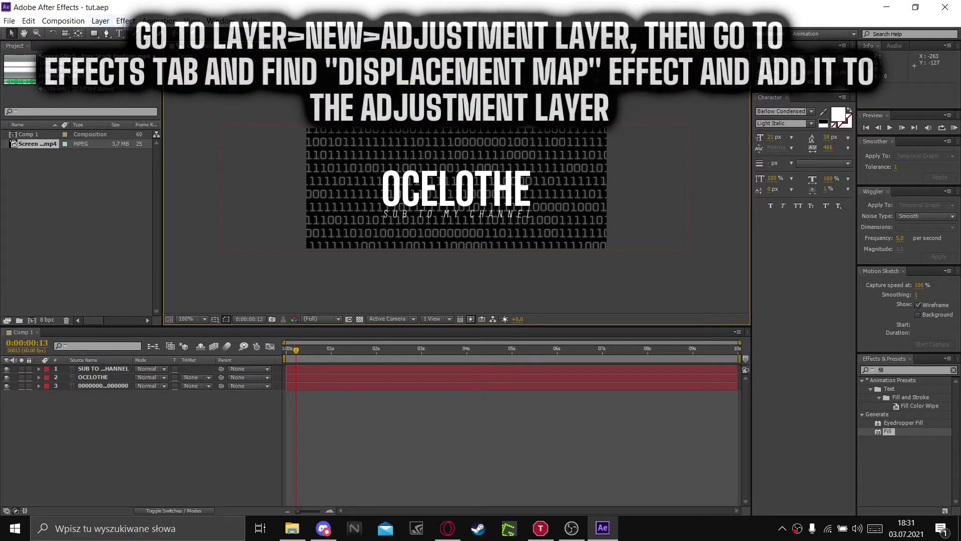
{"action": "left_click", "coordinate": [102, 21]}
- Create Adjustment Layer 1 and apply Displacement Map to it, found by searching 'displa'
{"action": "mouse_move", "coordinate": [100, 21]}
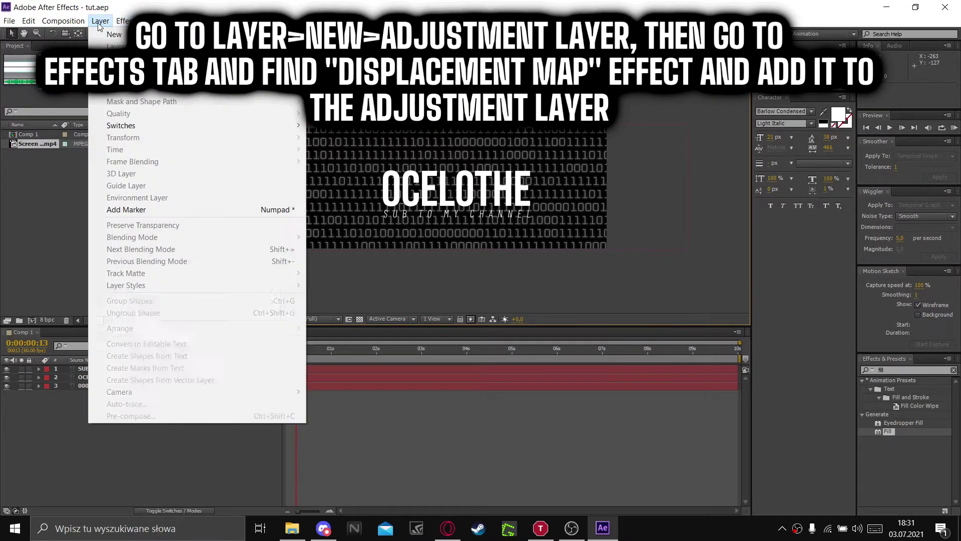
{"action": "left_click", "coordinate": [361, 107]}
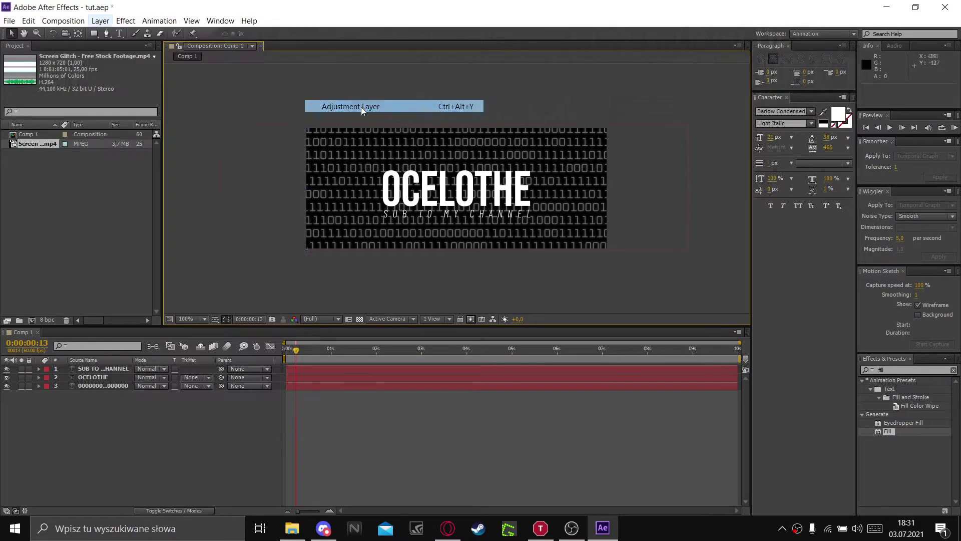
{"action": "left_click", "coordinate": [911, 371]}
{"action": "key", "text": "BackSpace"}
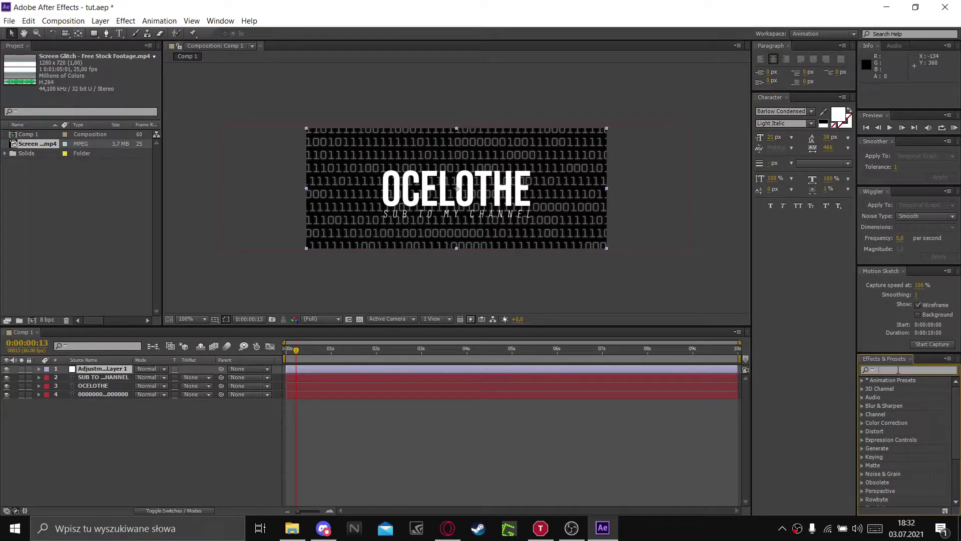
{"action": "type", "text": "displa"}
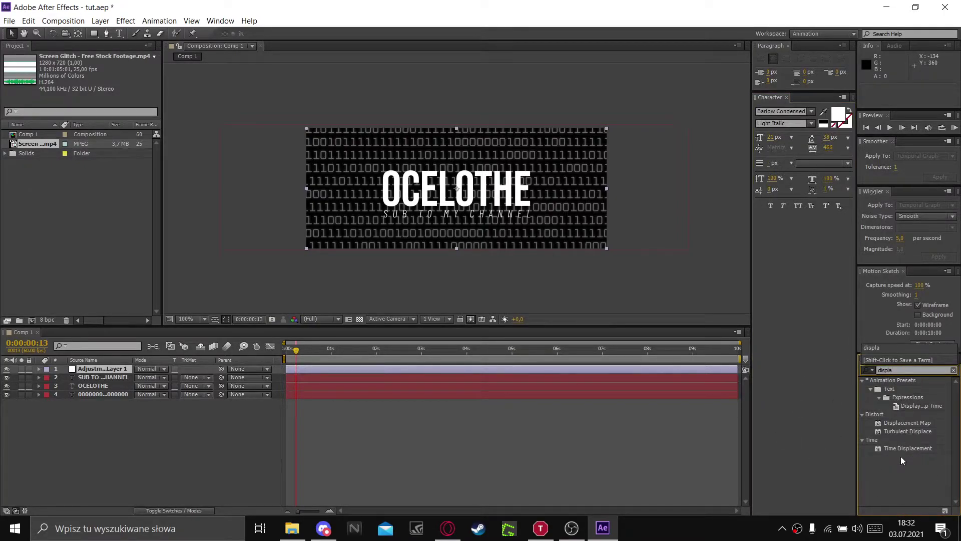
{"action": "left_click_drag", "start_coordinate": [908, 423], "coordinate": [493, 203]}
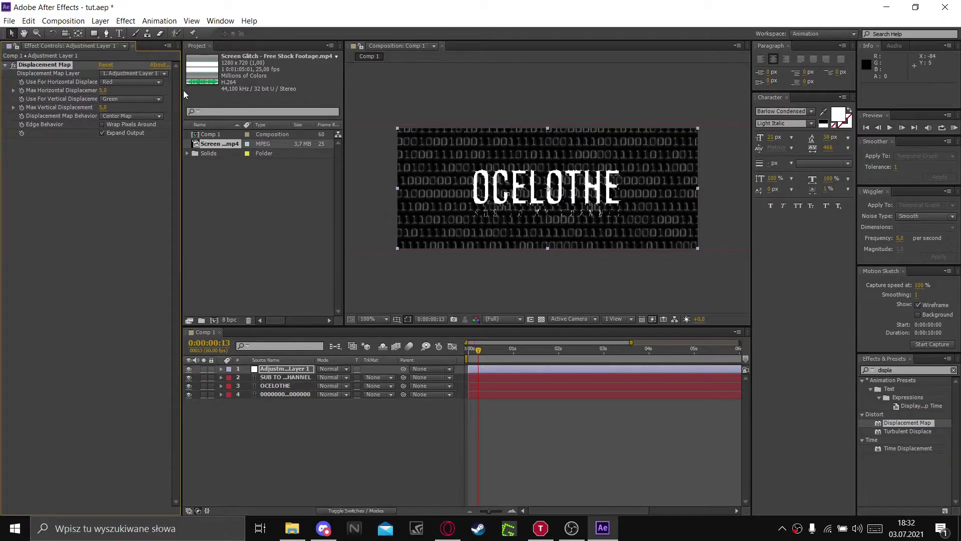
- Add the Screen Glitch footage as layer 2, scale it to fit, and make it the Displacement Map layer
{"action": "left_click", "coordinate": [150, 73]}
{"action": "left_click", "coordinate": [150, 77]}
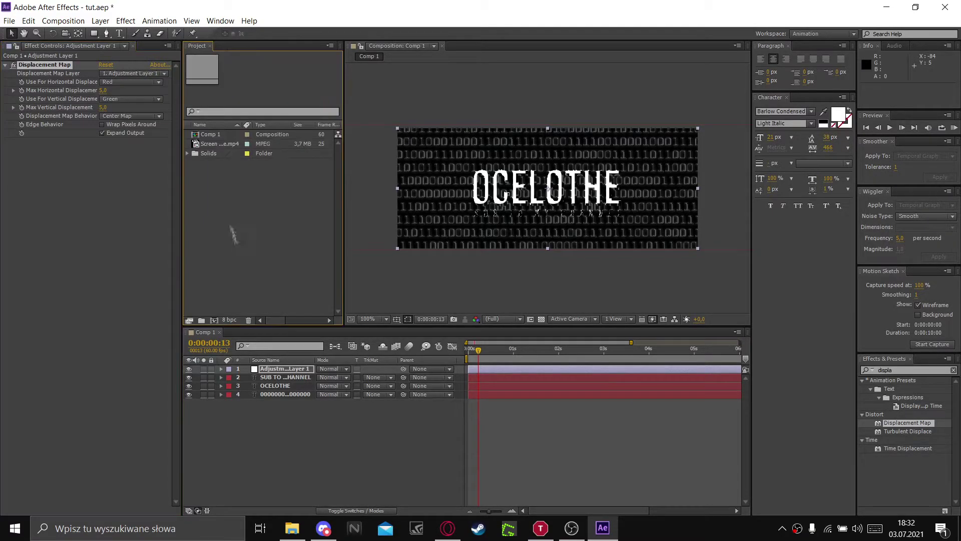
{"action": "left_click", "coordinate": [150, 73]}
{"action": "left_click", "coordinate": [211, 149]}
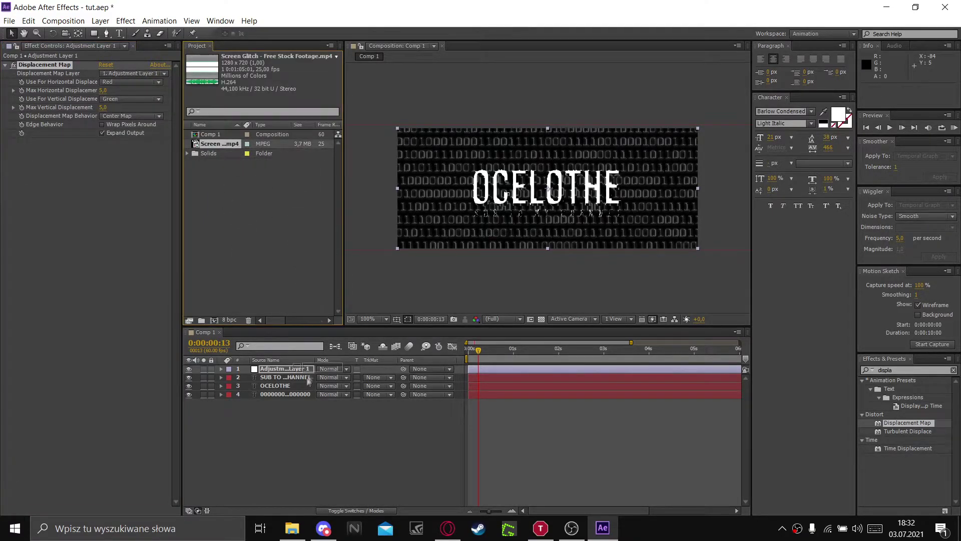
{"action": "left_click_drag", "start_coordinate": [212, 145], "coordinate": [280, 373]}
{"action": "scroll", "coordinate": [515, 166], "scroll_direction": "down", "scroll_amount": 3}
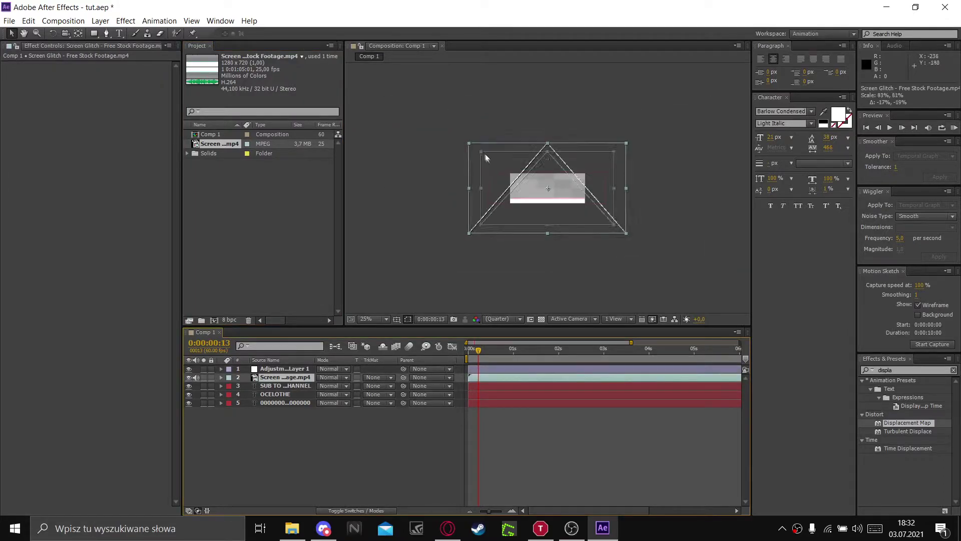
{"action": "scroll", "coordinate": [503, 166], "scroll_direction": "up", "scroll_amount": 4}
{"action": "left_click_drag", "start_coordinate": [403, 114], "coordinate": [386, 113]}
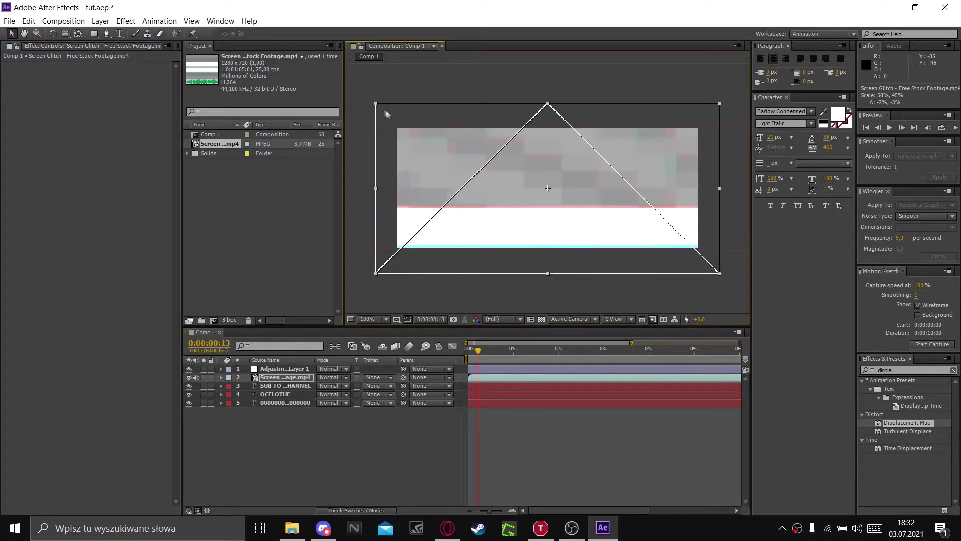
{"action": "key", "text": "Home"}
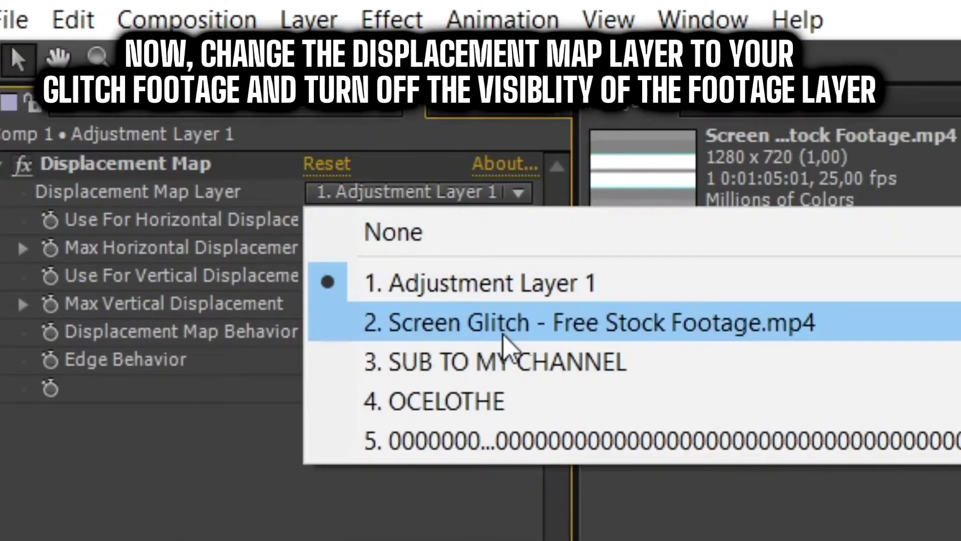
{"action": "left_click", "coordinate": [503, 337]}
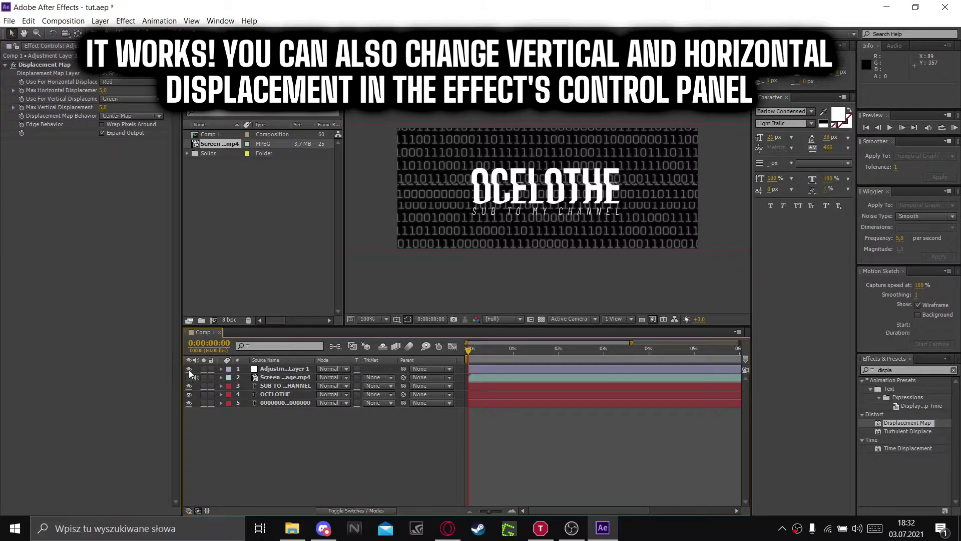
- Toggle the glitch footage's visibility and preview the glitch from 0:00:00:19
{"action": "left_click", "coordinate": [189, 377]}
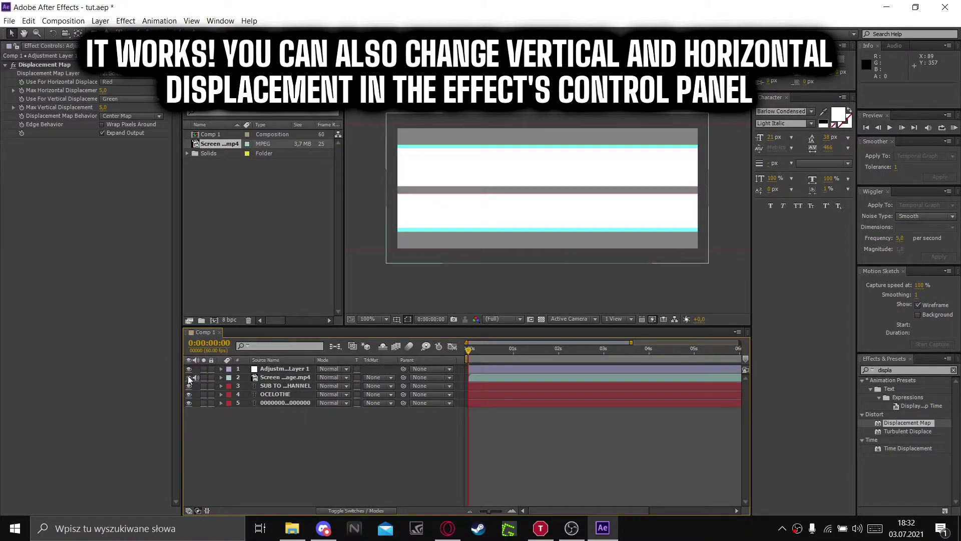
{"action": "left_click", "coordinate": [188, 377]}
{"action": "left_click", "coordinate": [189, 377]}
{"action": "left_click", "coordinate": [189, 377]}
{"action": "left_click", "coordinate": [483, 351]}
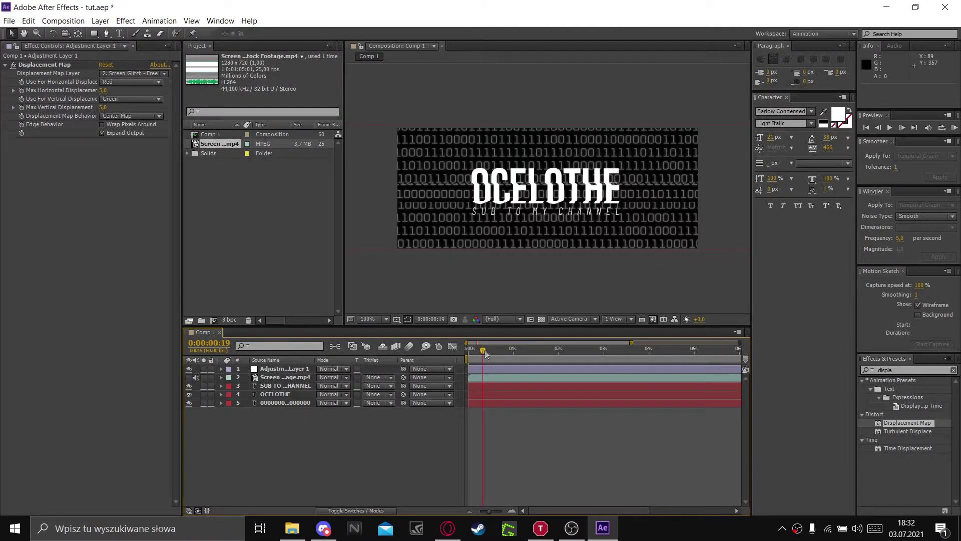
{"action": "key", "text": "space"}
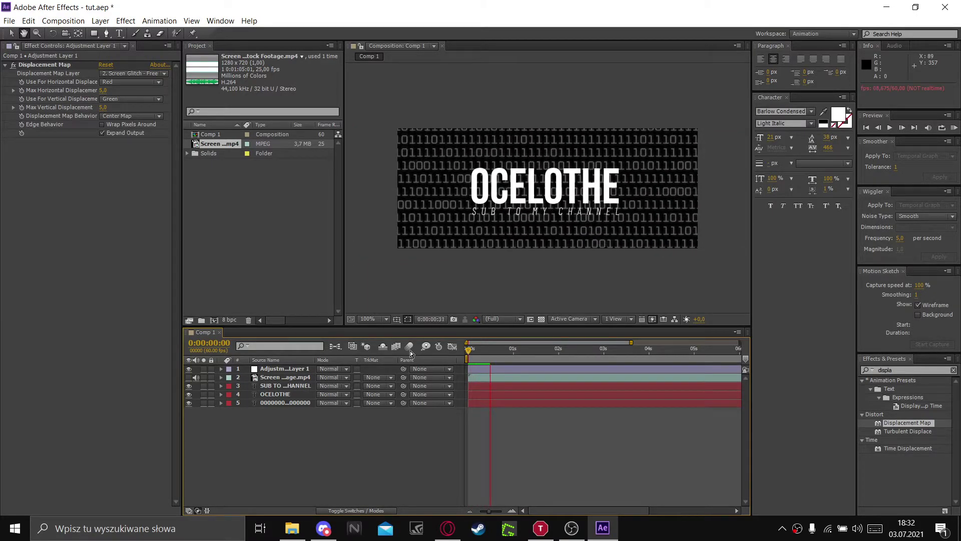
{"action": "key", "text": "space"}
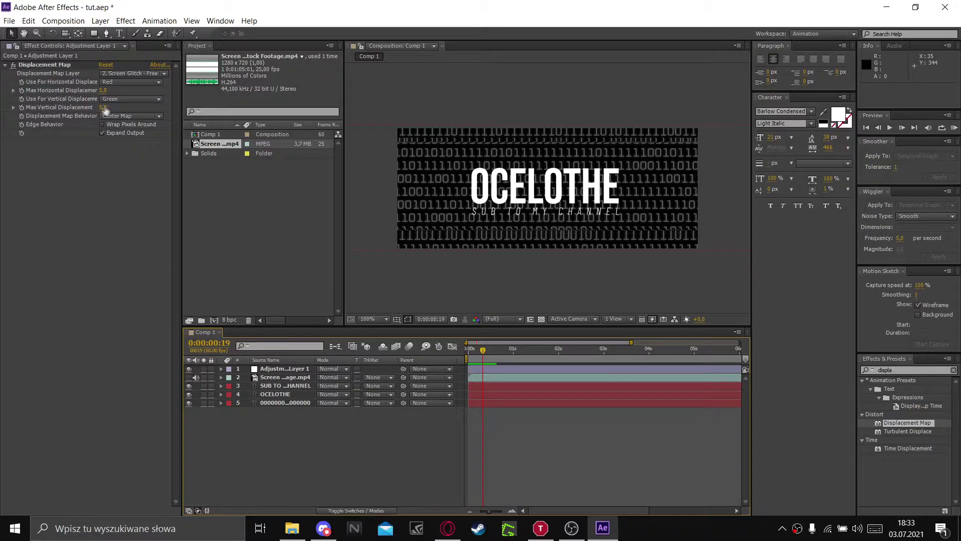
{"action": "key", "text": "space"}
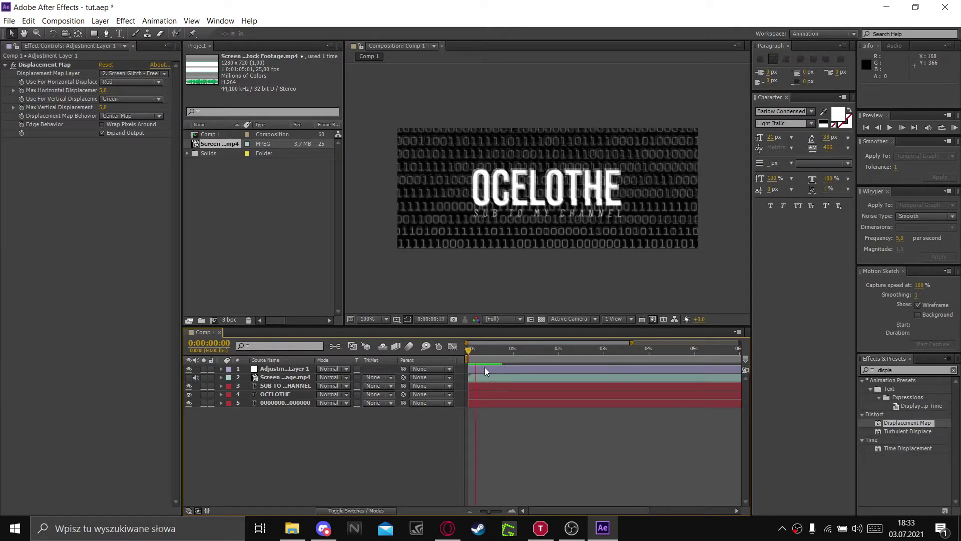
{"action": "key", "text": "space"}
- Lower Max Horizontal and Vertical Displacement to 3.0, close Effect Controls, and save
{"action": "key", "text": "ctrl+z"}
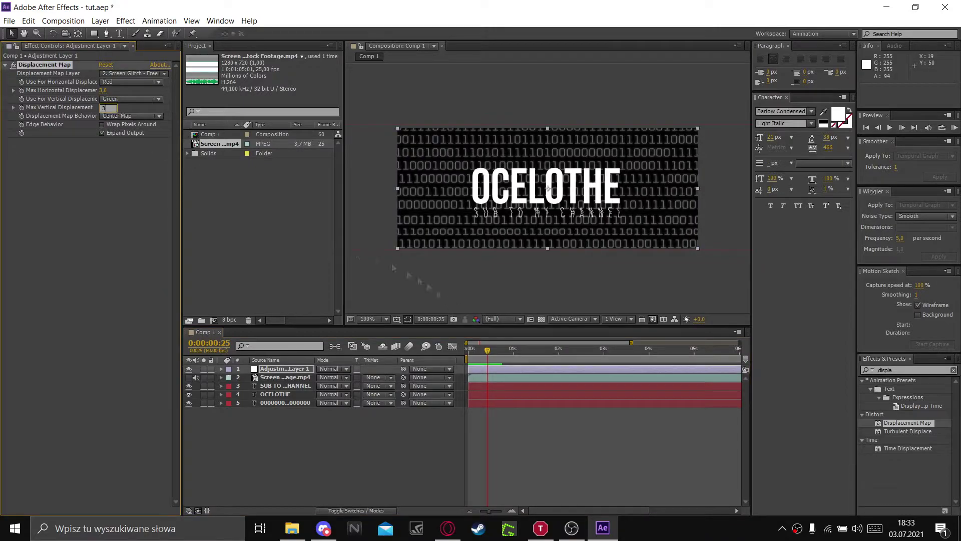
{"action": "left_click", "coordinate": [45, 65]}
{"action": "key", "text": "space"}
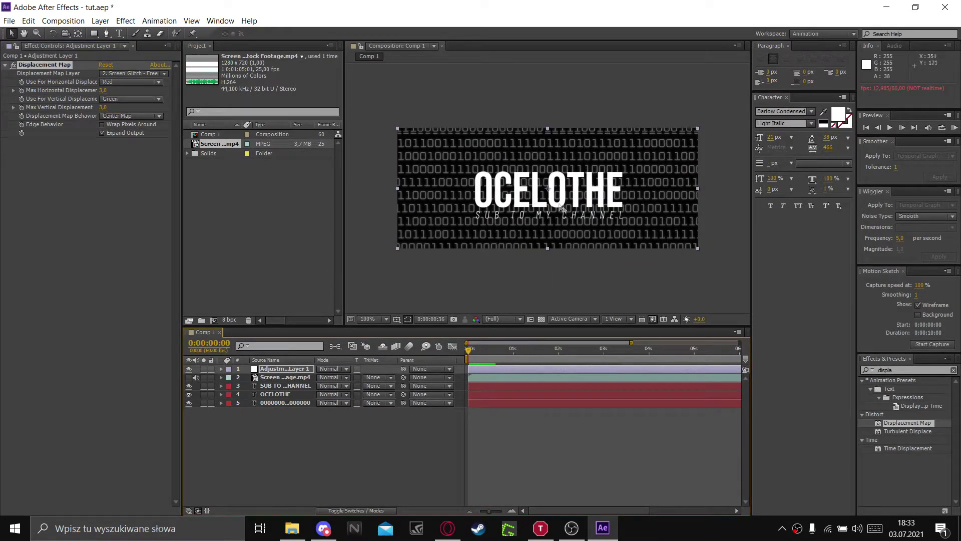
{"action": "left_click", "coordinate": [135, 44]}
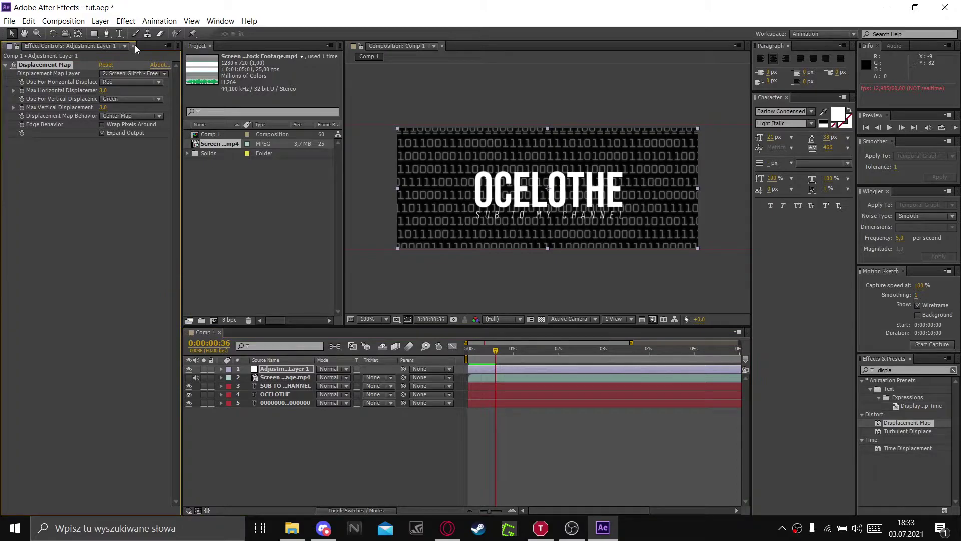
{"action": "left_click", "coordinate": [133, 46]}
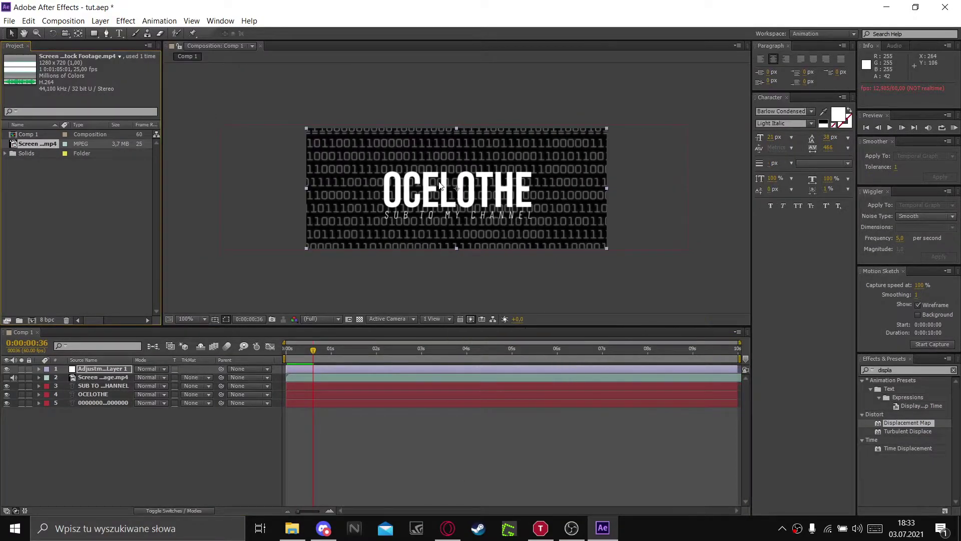
{"action": "key", "text": "ctrl+s"}
- Preview the composition from the start and select the OCELOTHE title layer
{"action": "key", "text": "KP_0"}
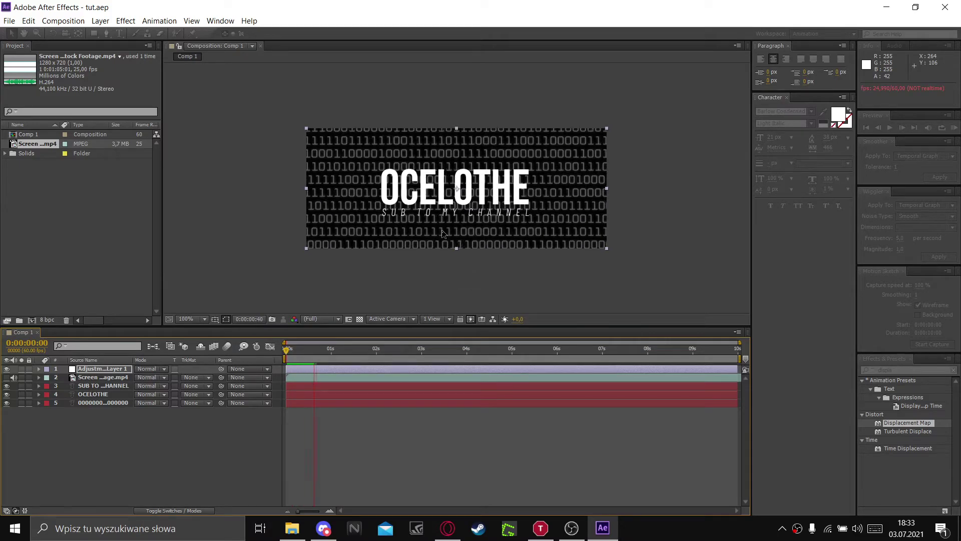
{"action": "key", "text": "space"}
{"action": "left_click", "coordinate": [95, 394]}
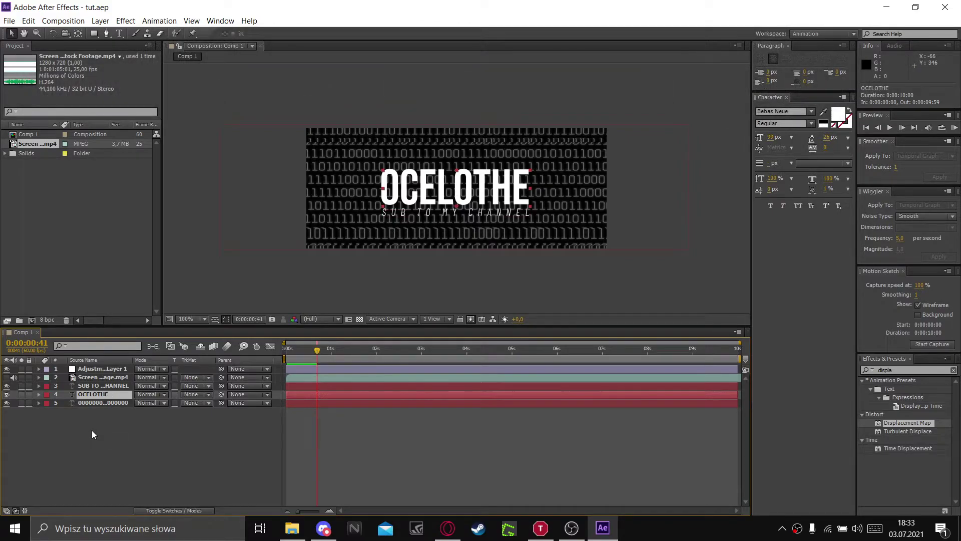
- Make three copies of the OCELOTHE layer and move the original above them
{"action": "key", "text": "ctrl+c"}
{"action": "key", "text": "ctrl+v"}
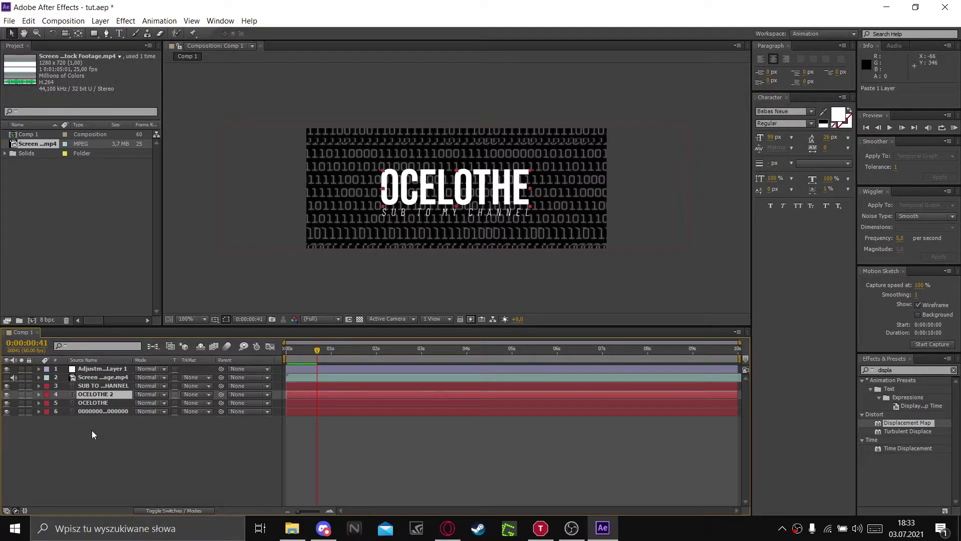
{"action": "key", "text": "ctrl+v"}
{"action": "key", "text": "ctrl+v"}
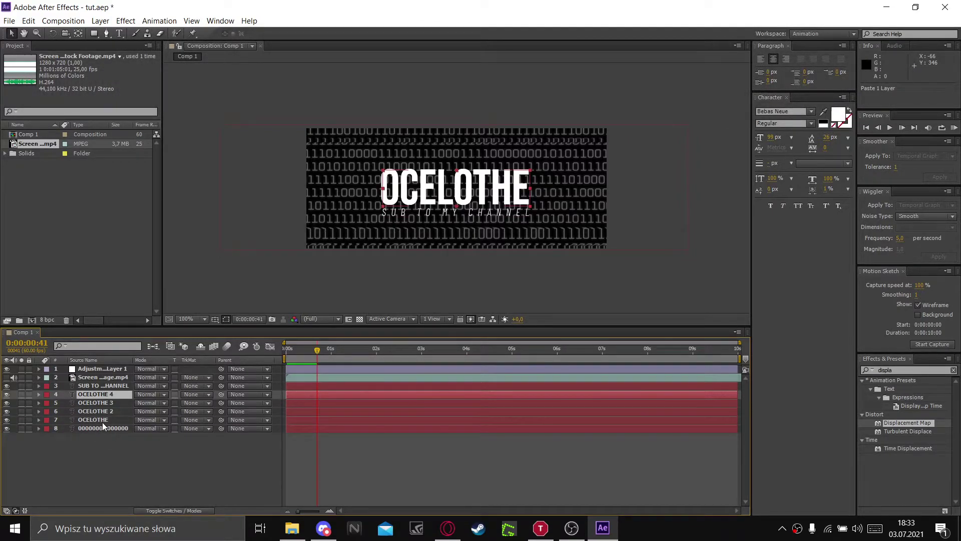
{"action": "mouse_move", "coordinate": [102, 422]}
{"action": "left_mouse_down"}
{"action": "mouse_move", "coordinate": [113, 419]}
{"action": "mouse_move", "coordinate": [111, 392]}
{"action": "left_mouse_up"}
- Rename the OCELOTHE 4 copy to RED
{"action": "left_click", "coordinate": [108, 403]}
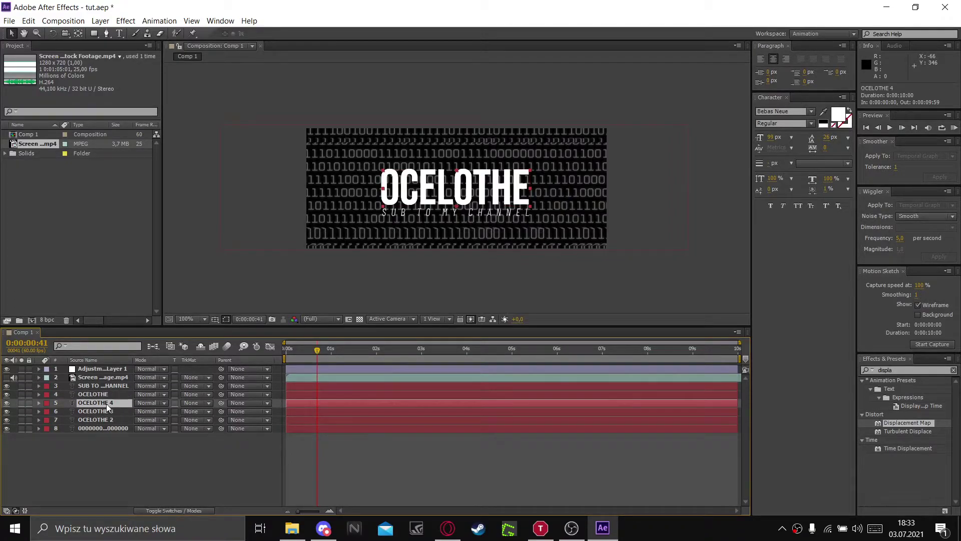
{"action": "right_click", "coordinate": [107, 404]}
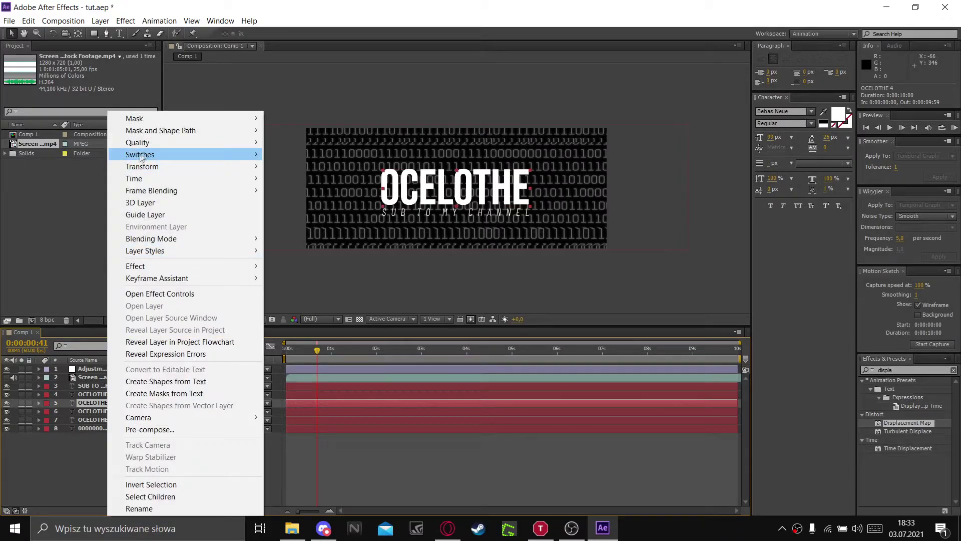
{"action": "double_click", "coordinate": [95, 402]}
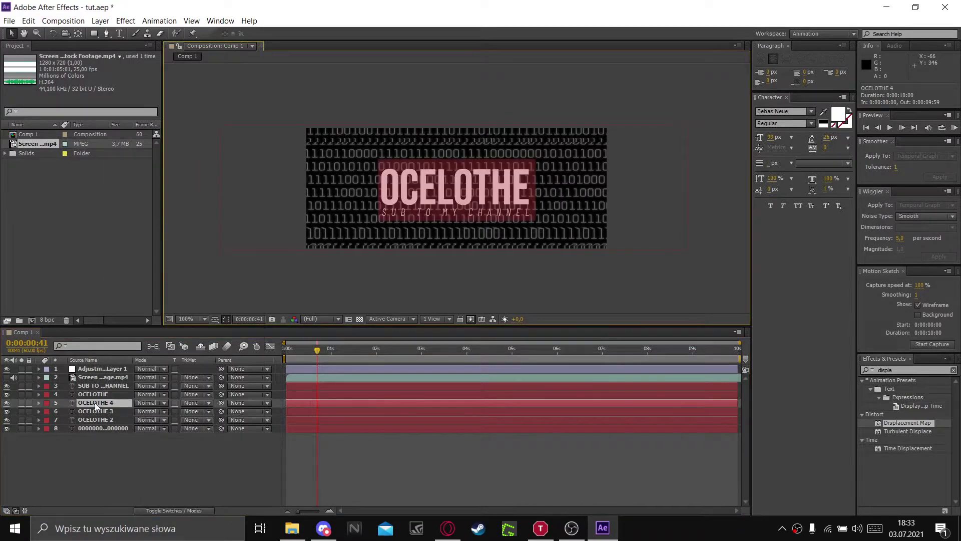
{"action": "right_click", "coordinate": [108, 404]}
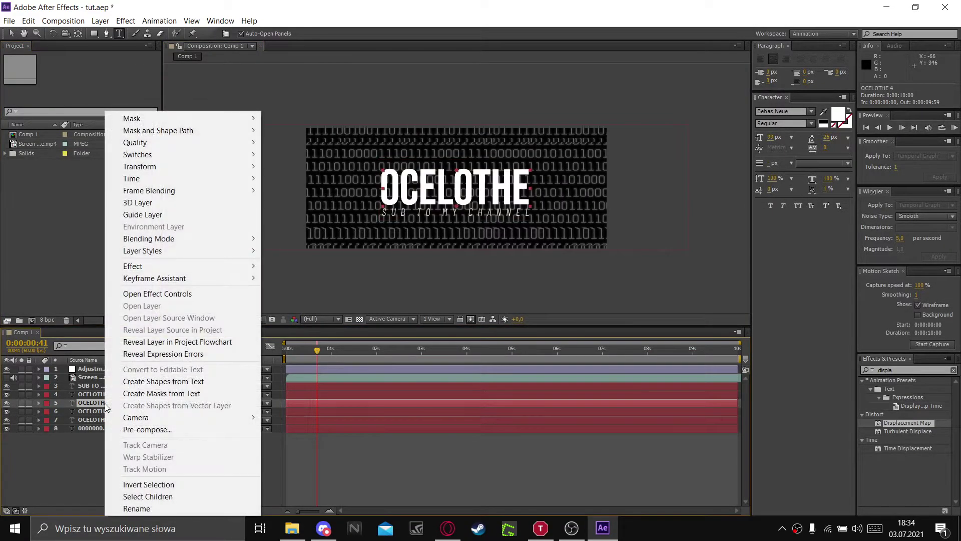
{"action": "mouse_move", "coordinate": [175, 157]}
{"action": "left_click", "coordinate": [135, 508]}
{"action": "type", "text": "RED"}
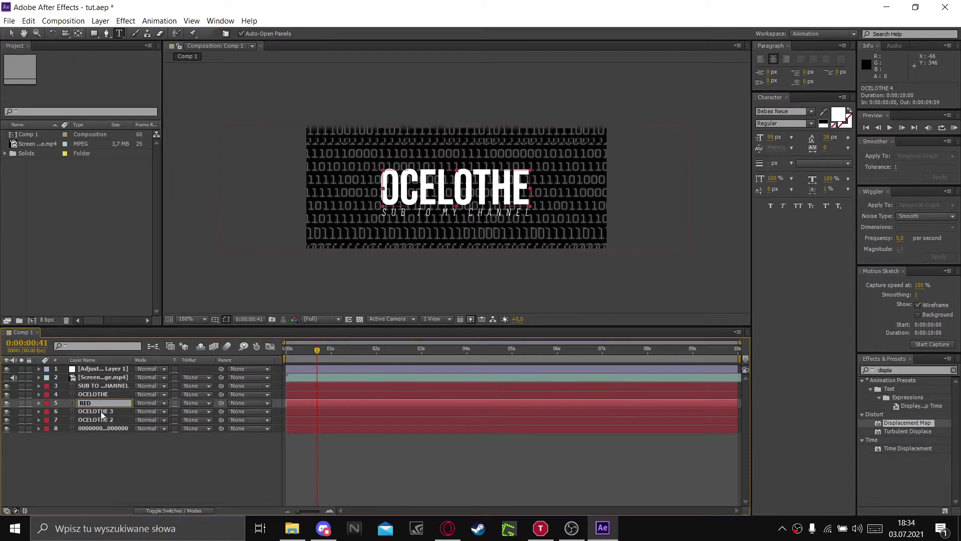
- Rename OCELOTHE 3 to GREEN and OCELOTHE 2 to BLUE
{"action": "right_click", "coordinate": [101, 411]}
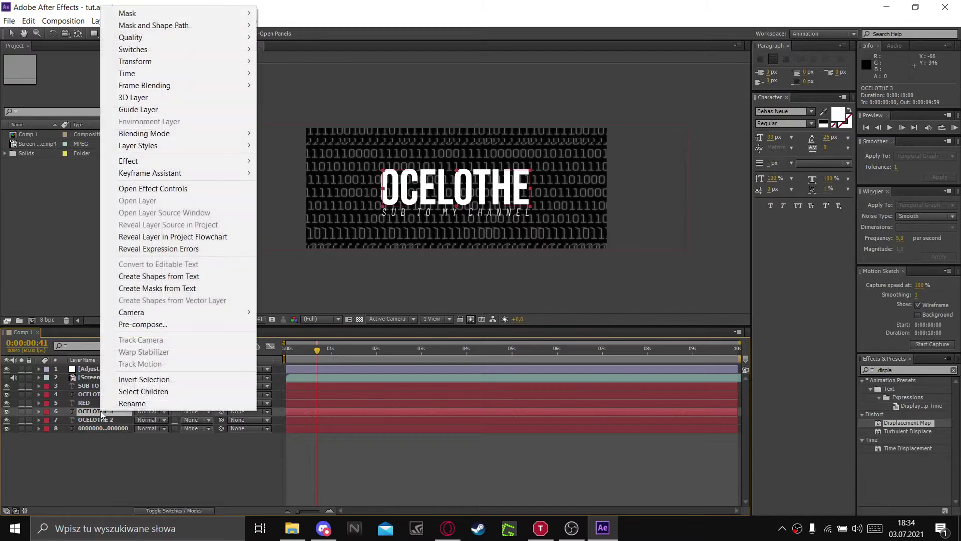
{"action": "left_click", "coordinate": [140, 403]}
{"action": "type", "text": "GREEN"}
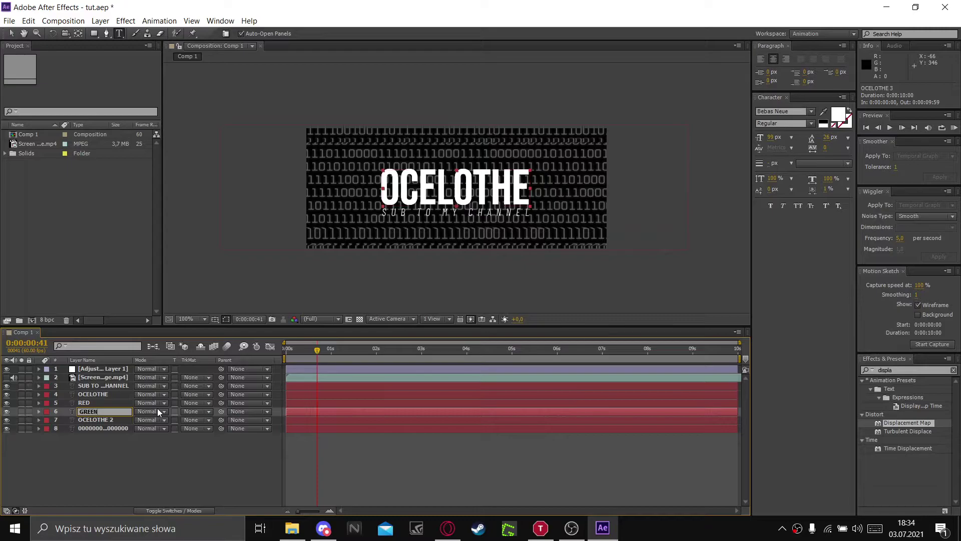
{"action": "right_click", "coordinate": [107, 419]}
{"action": "left_click", "coordinate": [169, 409]}
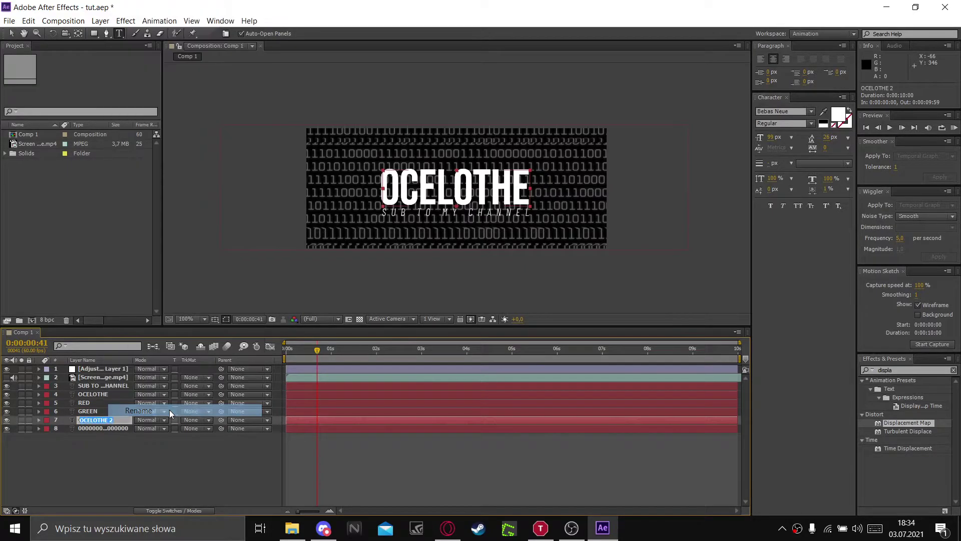
{"action": "type", "text": "BLUE"}
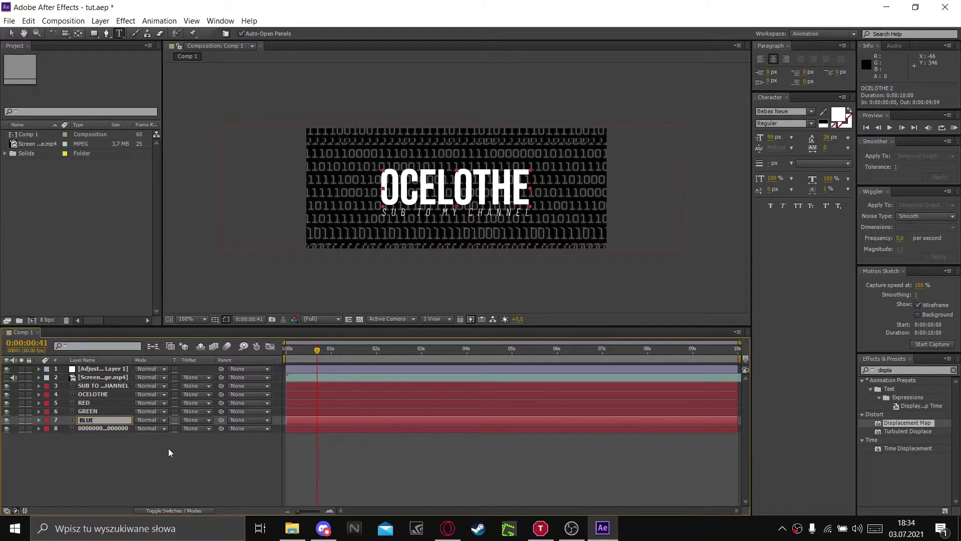
{"action": "left_click", "coordinate": [168, 449]}
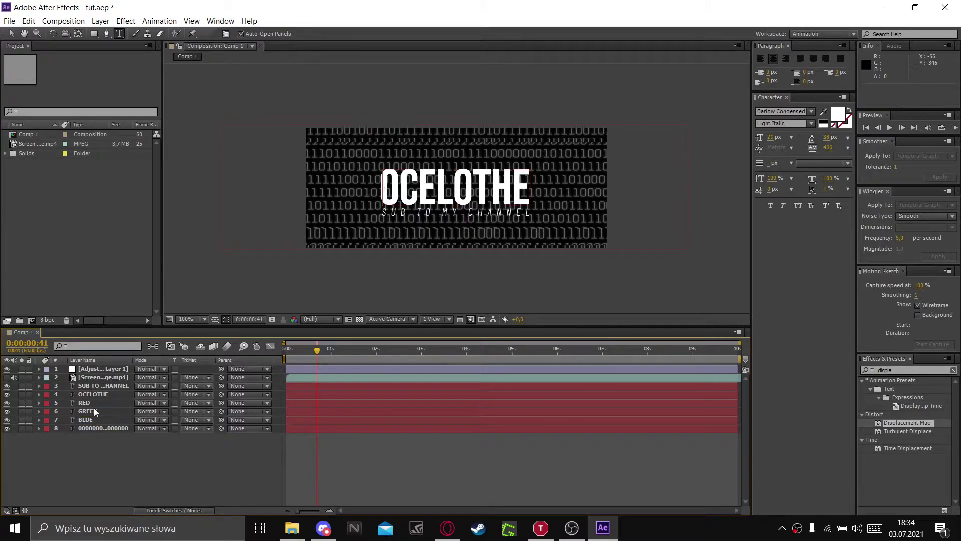
- Search the effects for 'set c' and drag Set Channels onto the RED layer
{"action": "left_click", "coordinate": [94, 408]}
{"action": "double_click", "coordinate": [824, 112]}
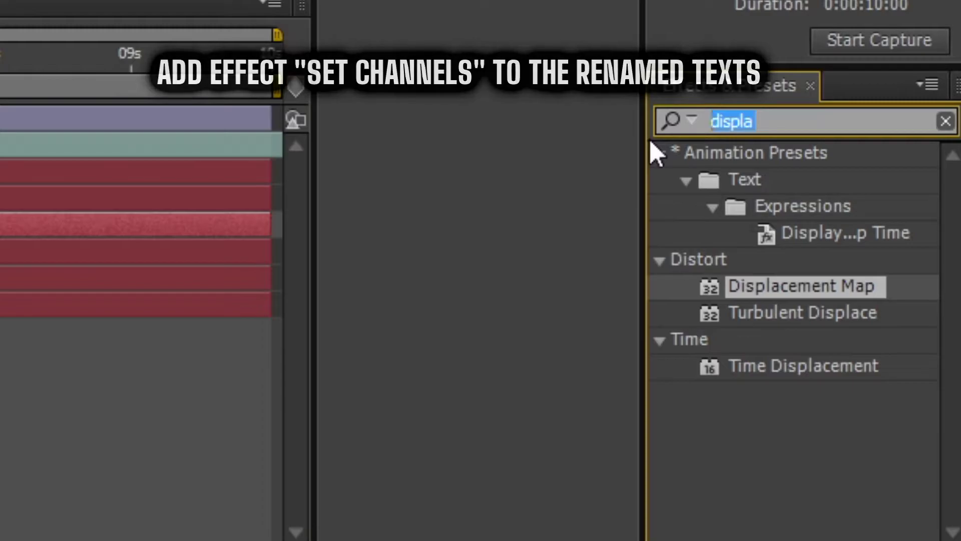
{"action": "key", "text": "BackSpace"}
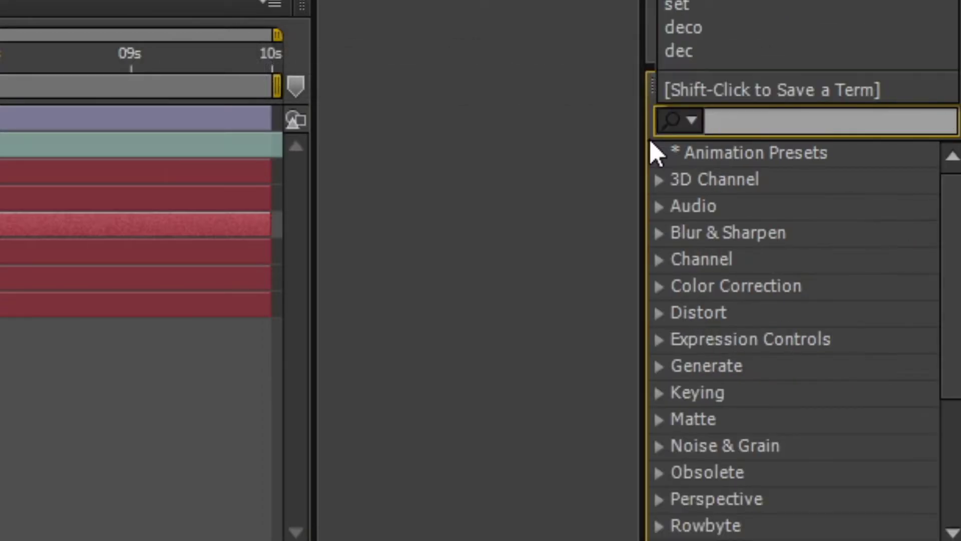
{"action": "type", "text": "set"}
{"action": "type", "text": " c"}
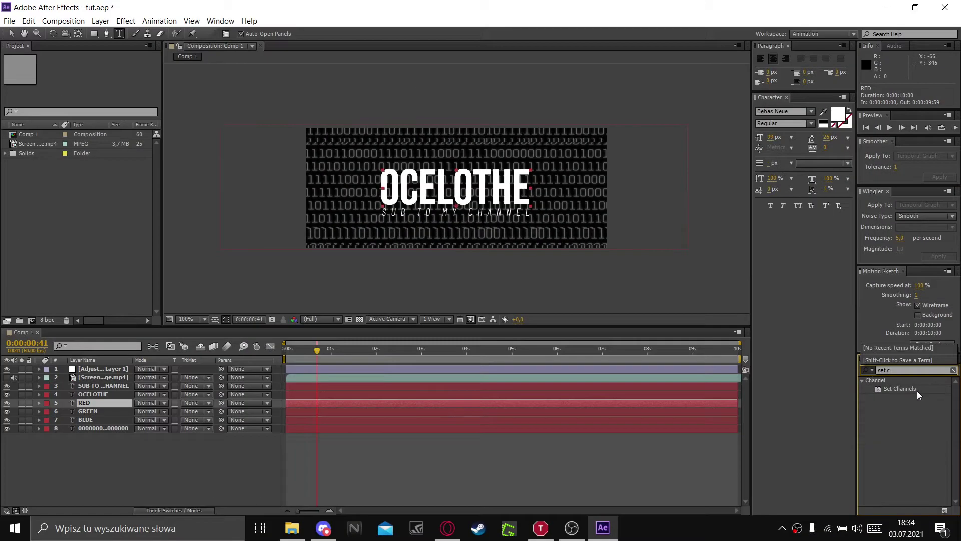
{"action": "left_click_drag", "start_coordinate": [918, 391], "coordinate": [908, 392]}
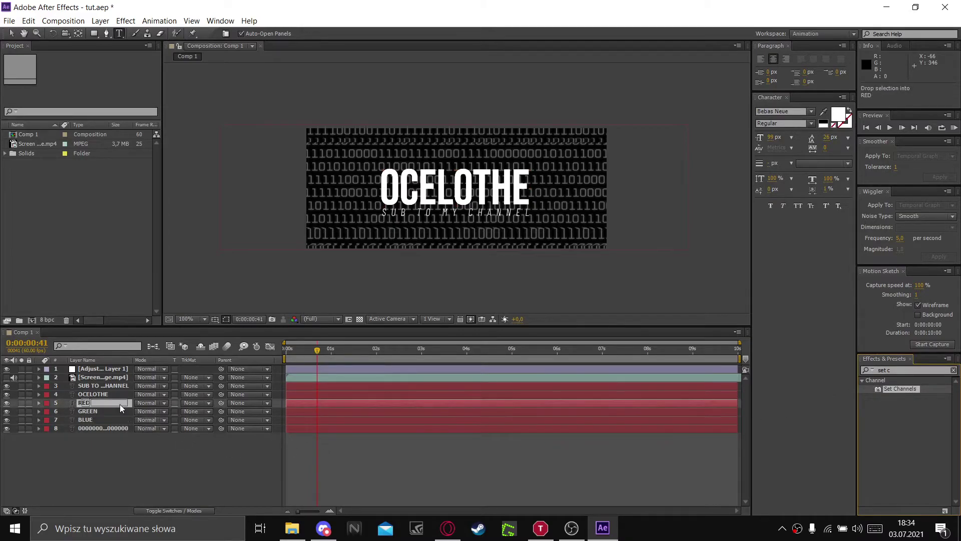
{"action": "left_click_drag", "start_coordinate": [841, 406], "coordinate": [120, 404]}
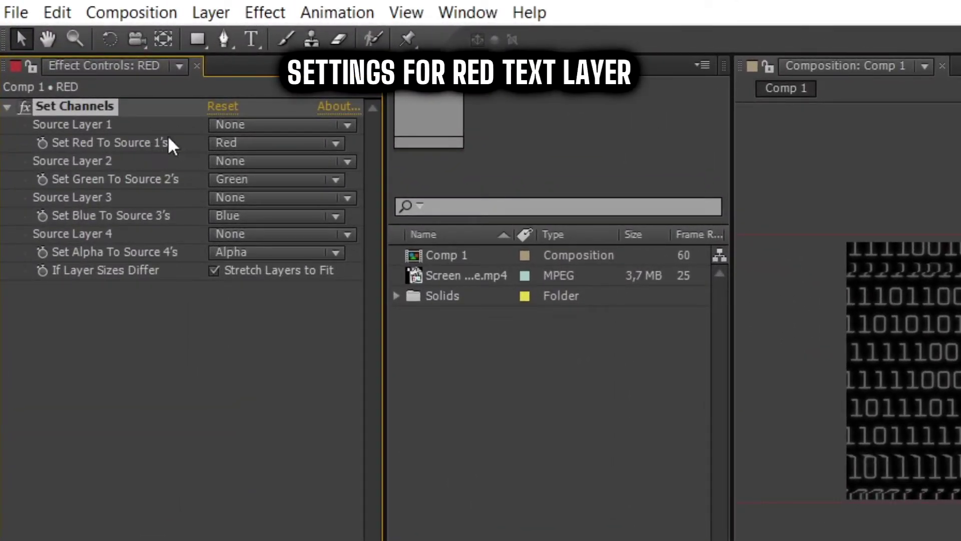
- On RED's Set Channels, set the green and blue channel sources to Off
{"action": "left_click", "coordinate": [231, 185]}
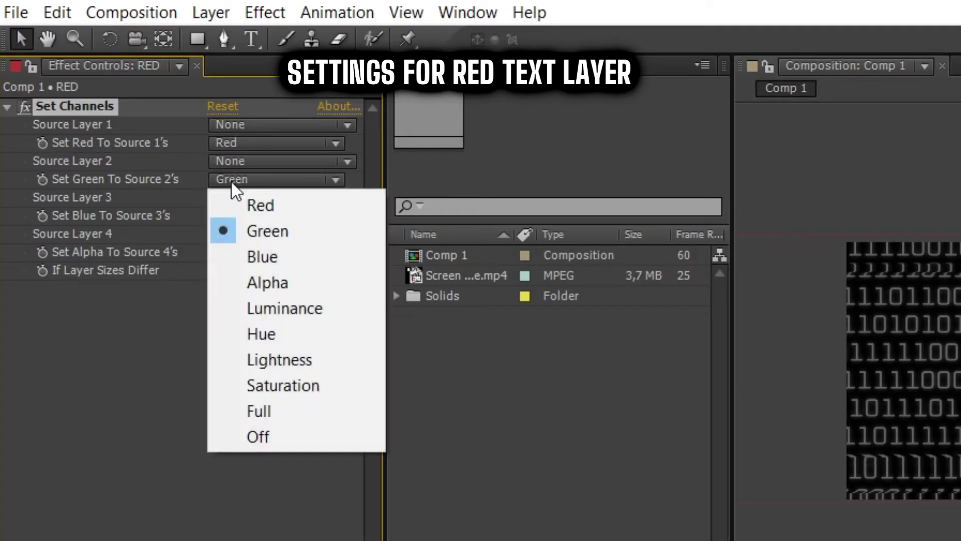
{"action": "left_click", "coordinate": [265, 436]}
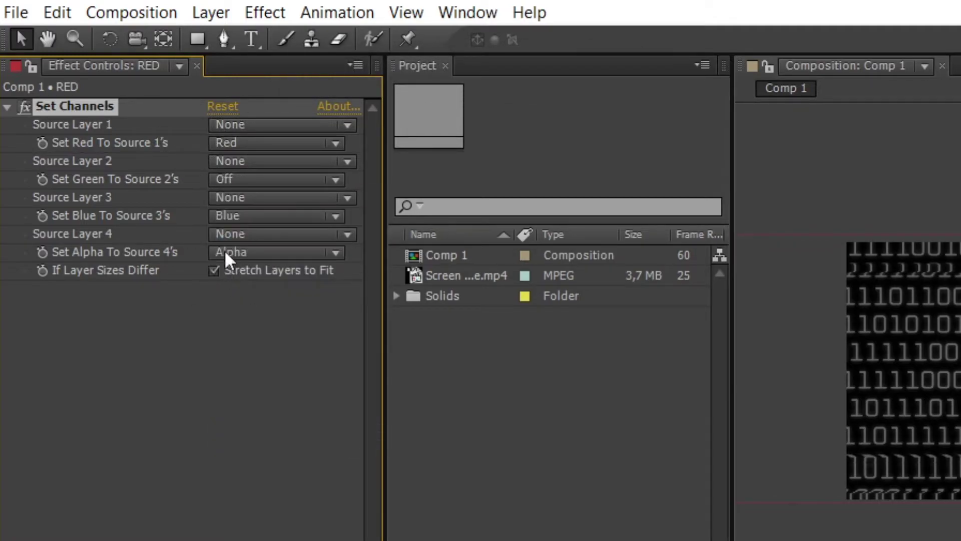
{"action": "left_click", "coordinate": [227, 219]}
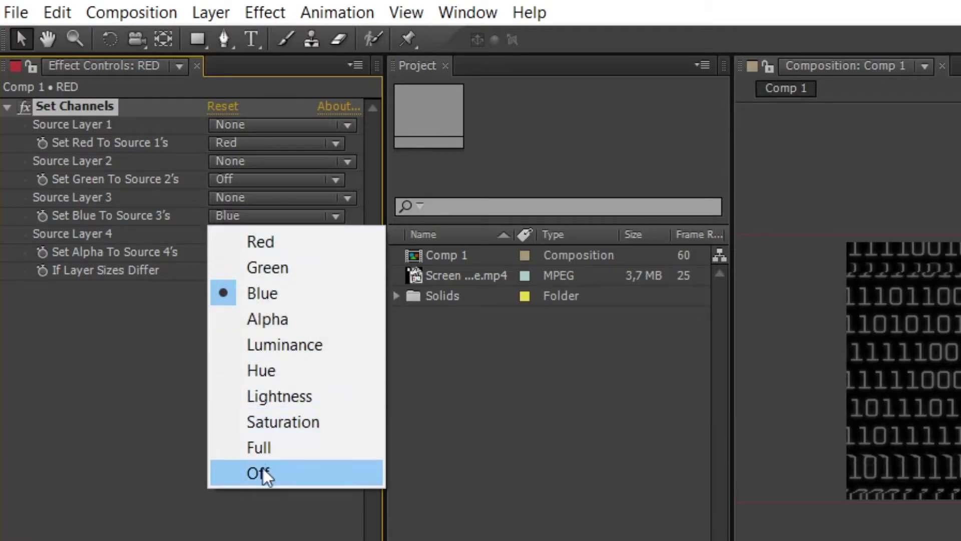
{"action": "left_click", "coordinate": [265, 473]}
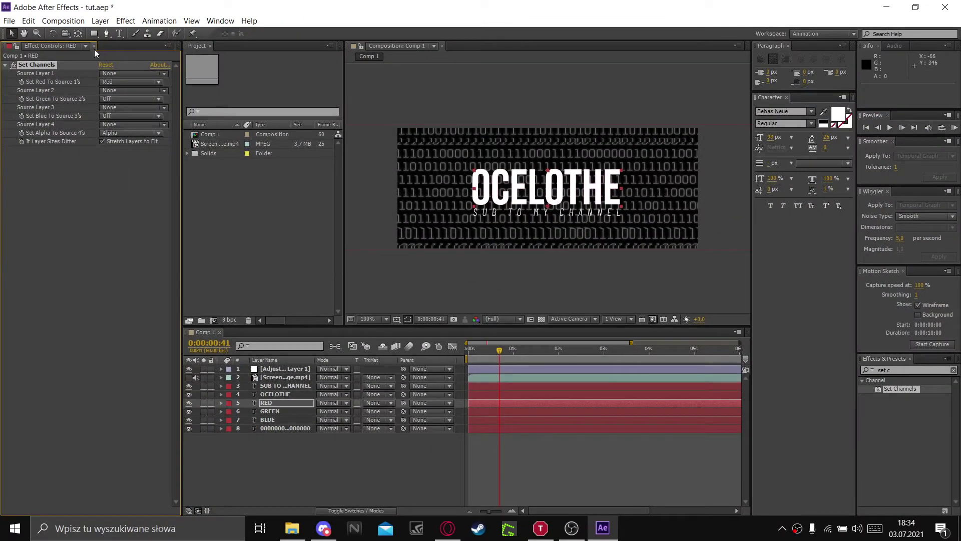
{"action": "left_click", "coordinate": [94, 46]}
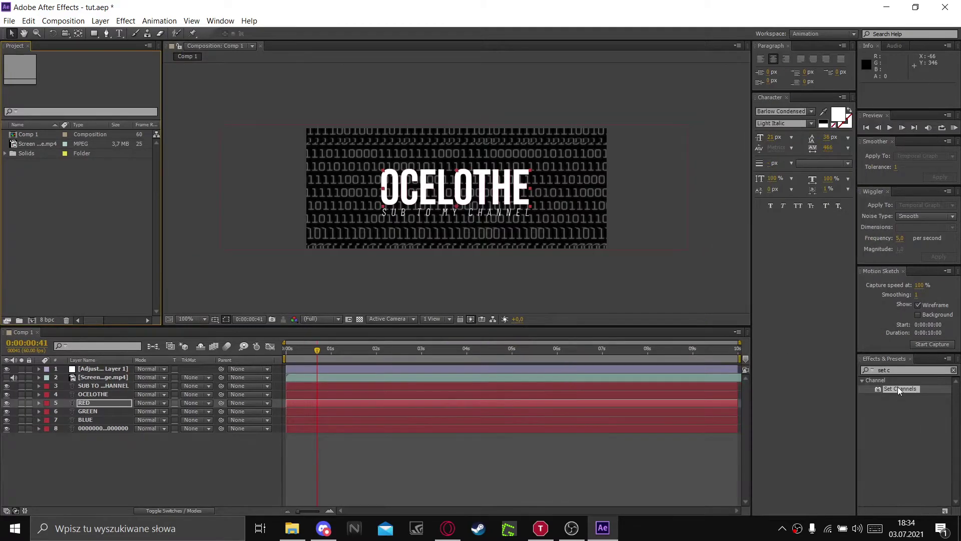
- Apply Set Channels to GREEN and set its red and blue sources to Off
{"action": "left_click_drag", "start_coordinate": [899, 388], "coordinate": [88, 411]}
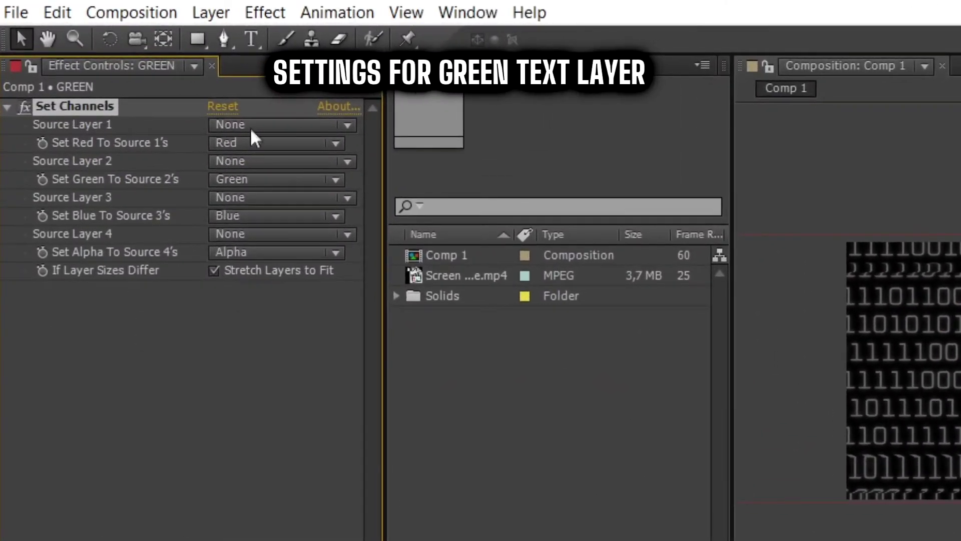
{"action": "left_click", "coordinate": [154, 98]}
{"action": "left_click", "coordinate": [257, 400]}
{"action": "left_click", "coordinate": [227, 216]}
{"action": "left_click", "coordinate": [249, 476]}
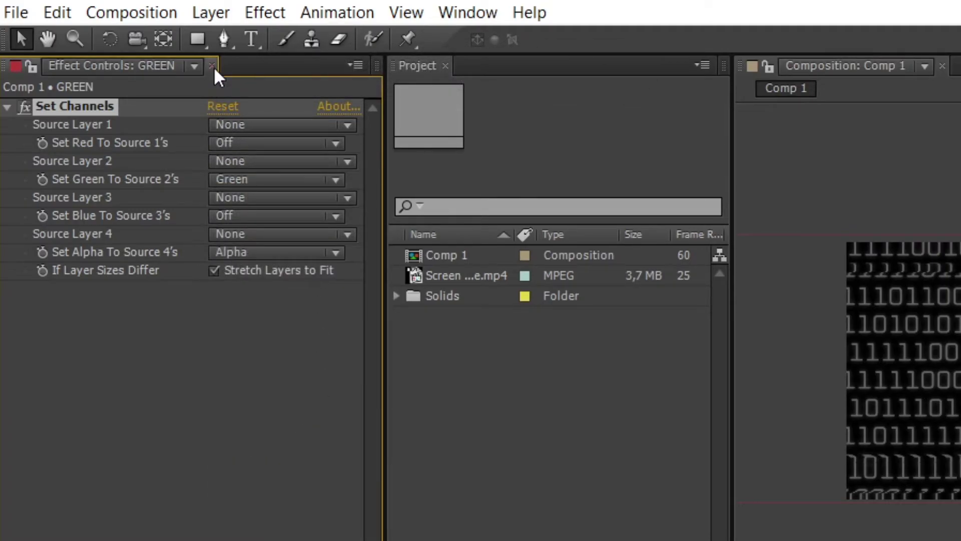
{"action": "left_click", "coordinate": [212, 66]}
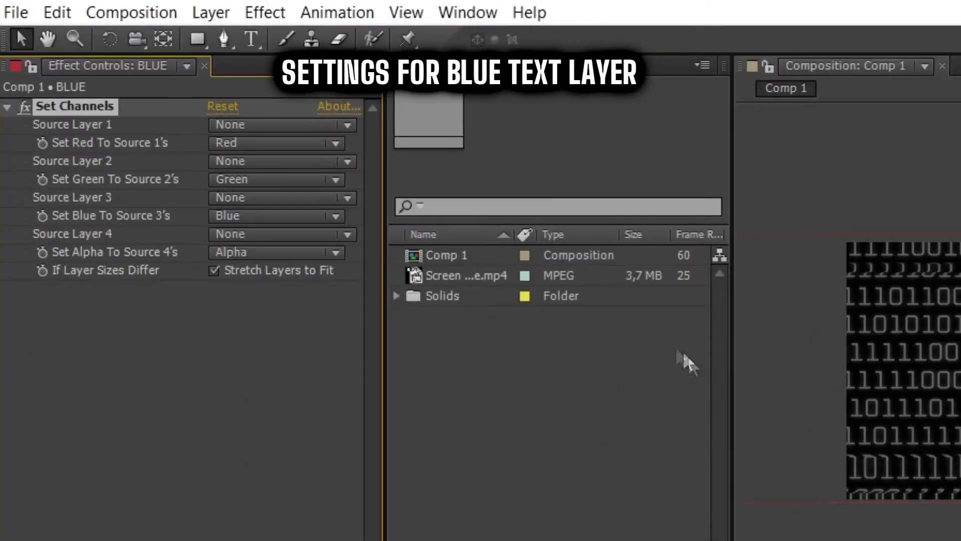
- Set BLUE's red and green channel sources to Off and save tut.aep
{"action": "left_click", "coordinate": [242, 143]}
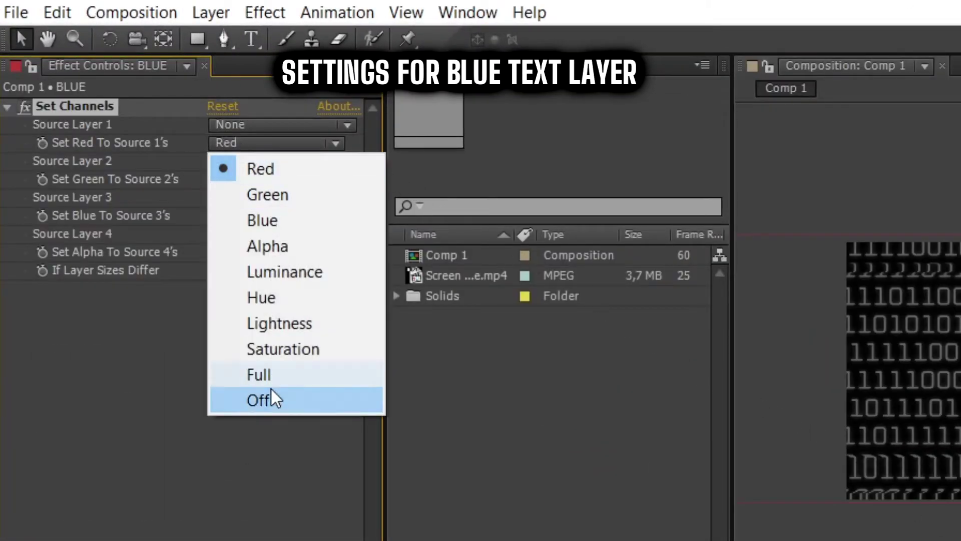
{"action": "left_click", "coordinate": [272, 399]}
{"action": "left_click", "coordinate": [235, 181]}
{"action": "left_click", "coordinate": [293, 435]}
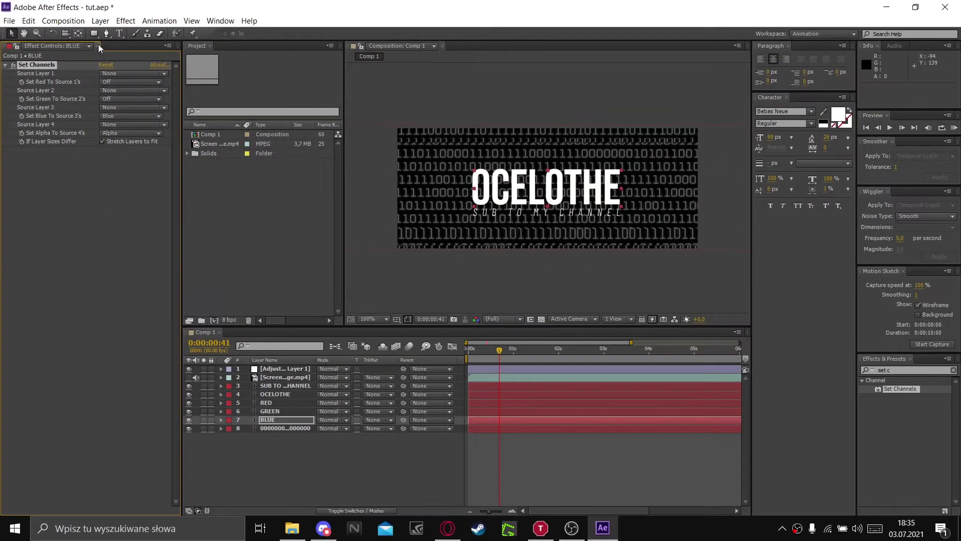
{"action": "left_click", "coordinate": [99, 46]}
{"action": "key", "text": "ctrl+s"}
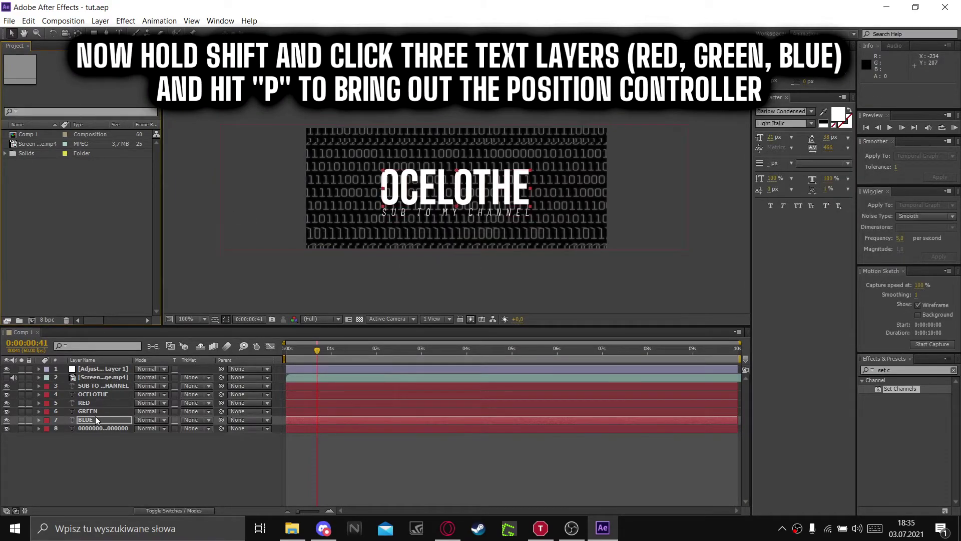
- Reveal Position for RED, GREEN and BLUE, and try RED's X at 300
{"action": "left_click", "coordinate": [89, 404], "text": "shift"}
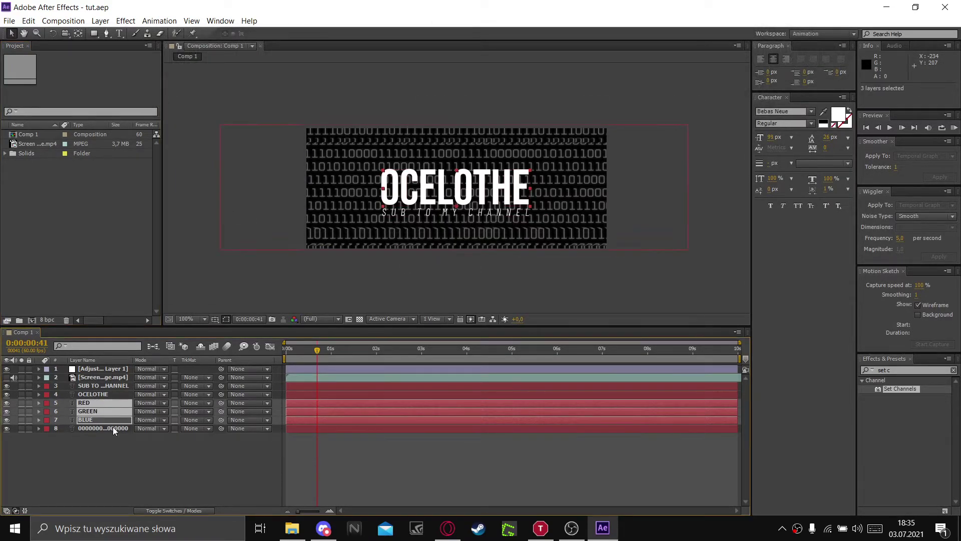
{"action": "key", "text": "p"}
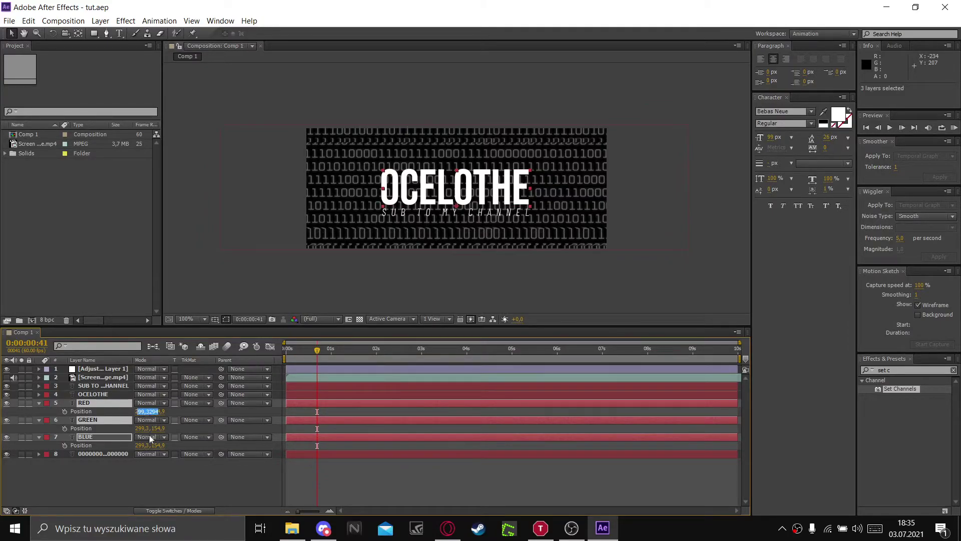
{"action": "left_click", "coordinate": [142, 485]}
{"action": "type", "text": "300"}
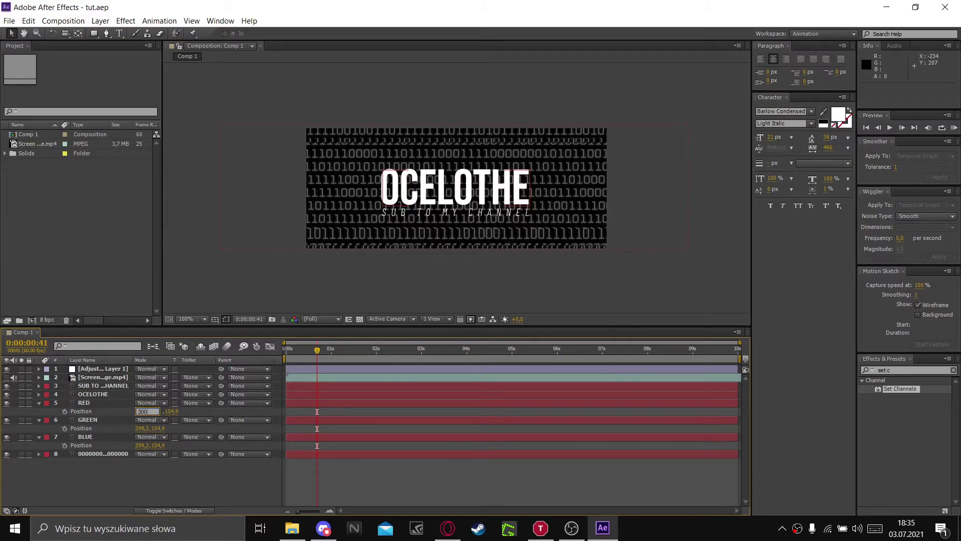
{"action": "key", "text": "Return"}
{"action": "scroll", "coordinate": [342, 193], "scroll_direction": "up", "scroll_amount": 2}
{"action": "scroll", "coordinate": [401, 181], "scroll_direction": "up", "scroll_amount": 3}
{"action": "scroll", "coordinate": [401, 181], "scroll_direction": "down", "scroll_amount": 1}
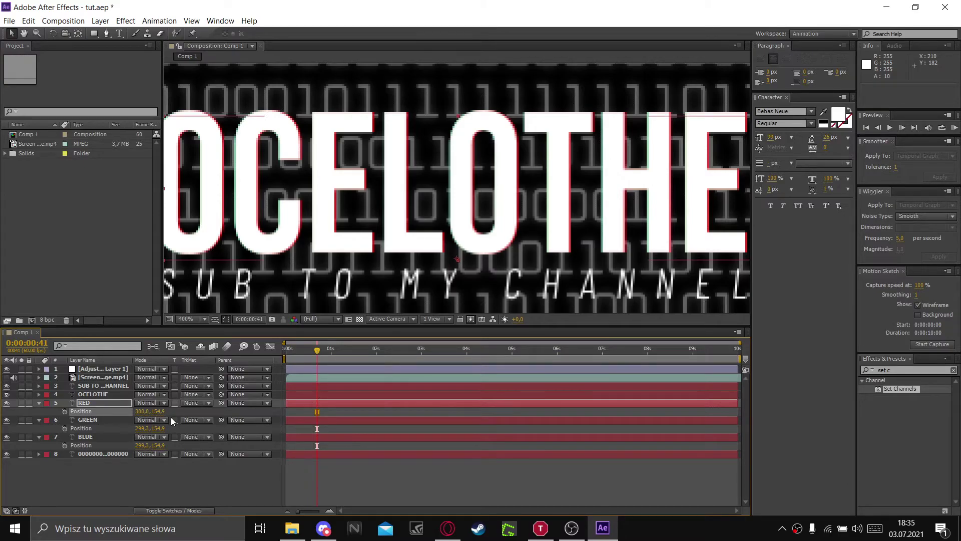
- Restore RED's X position to 299,3 and zoom the composition to 400%
{"action": "left_click", "coordinate": [221, 433]}
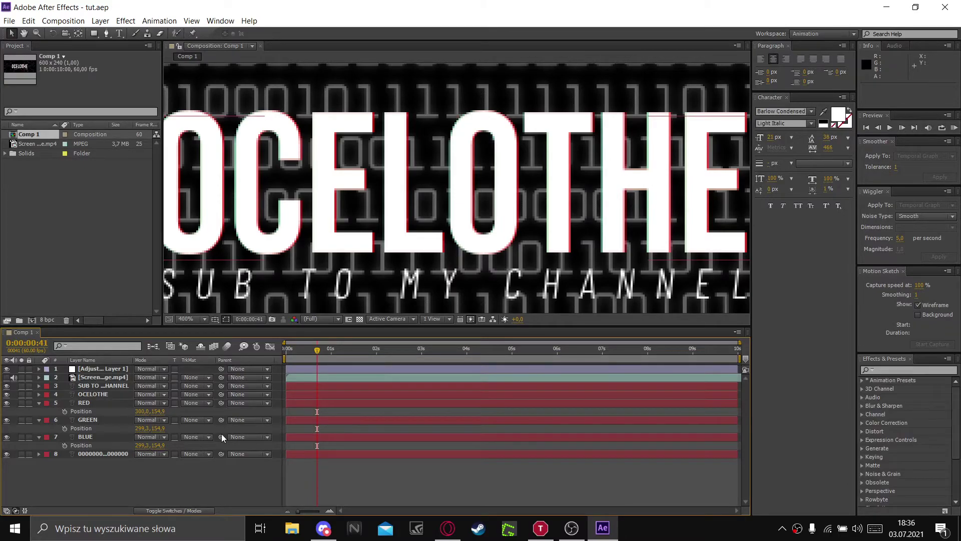
{"action": "left_click", "coordinate": [142, 429]}
{"action": "left_click", "coordinate": [143, 411]}
{"action": "type", "text": "299,3"}
{"action": "key", "text": "Return"}
{"action": "key", "text": "slash"}
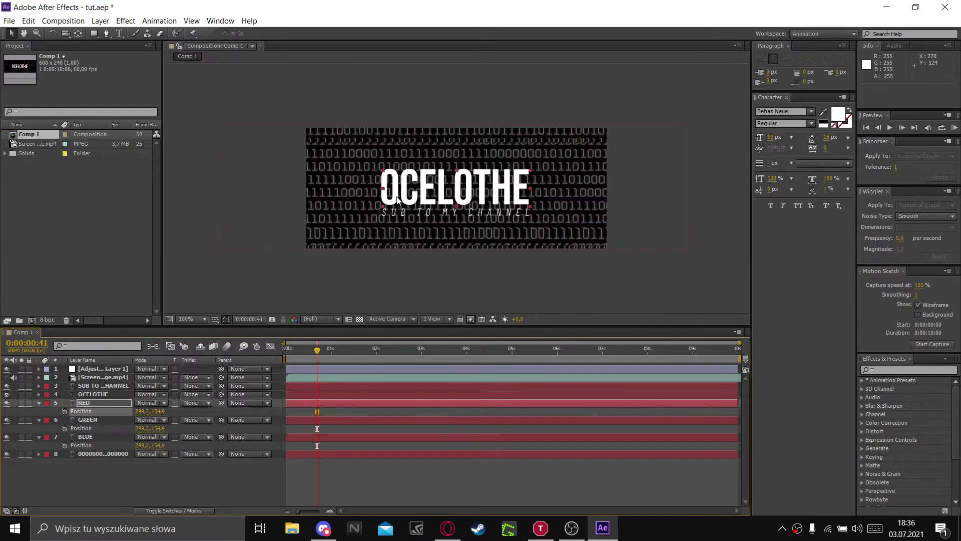
{"action": "left_click", "coordinate": [454, 97]}
{"action": "key", "text": "period"}
{"action": "key", "text": "period"}
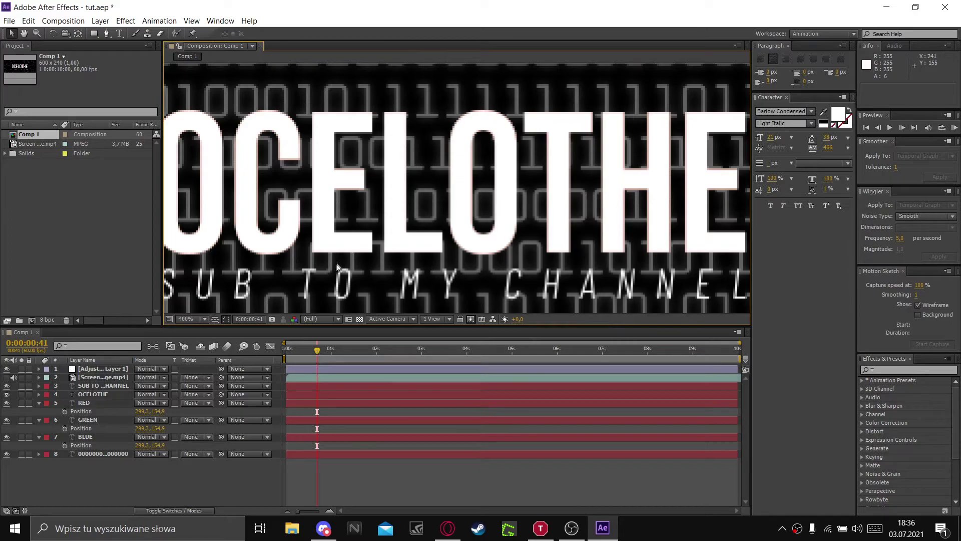
{"action": "left_click", "coordinate": [157, 405]}
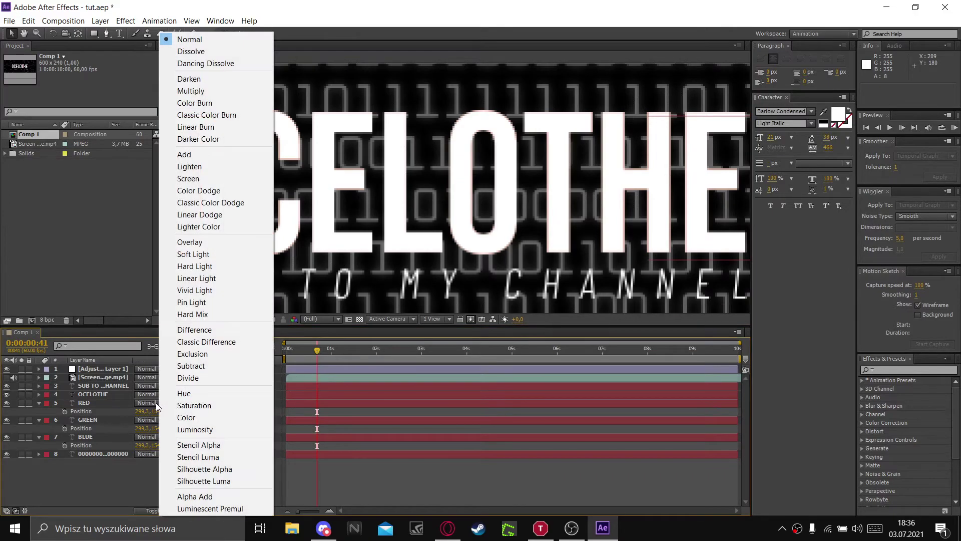
- Change the Mode of RED, GREEN and BLUE from Normal to Screen
{"action": "left_click", "coordinate": [189, 178]}
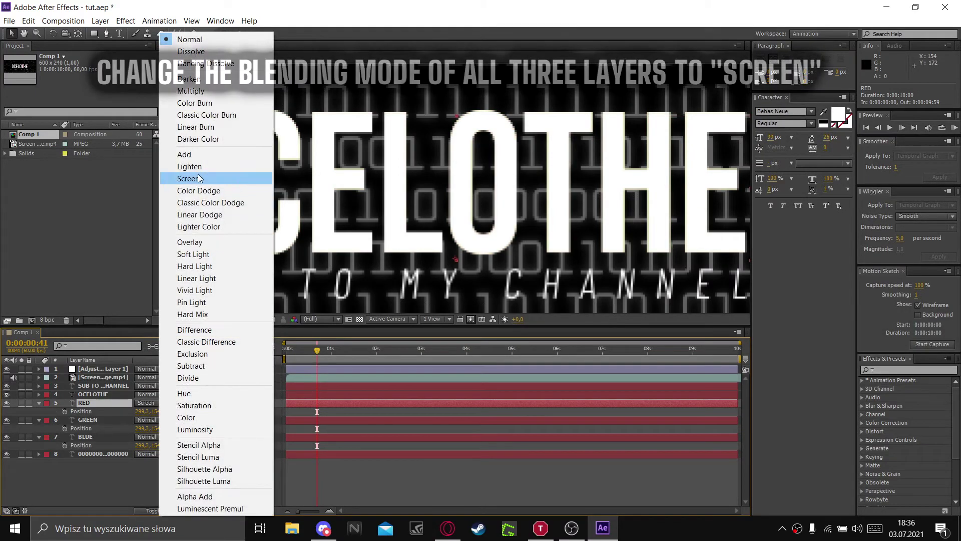
{"action": "left_click", "coordinate": [189, 178]}
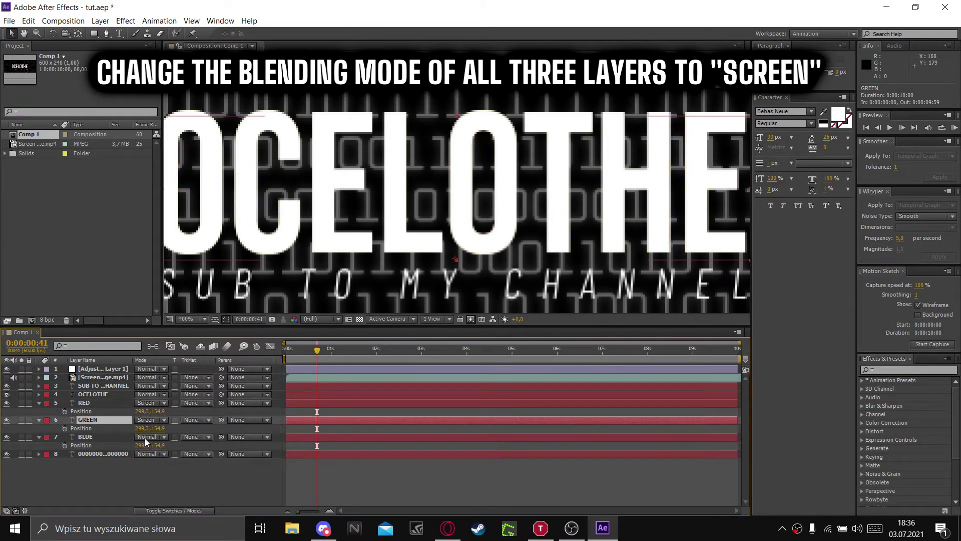
{"action": "left_click", "coordinate": [148, 437]}
{"action": "left_click", "coordinate": [205, 178]}
{"action": "left_click", "coordinate": [142, 412]}
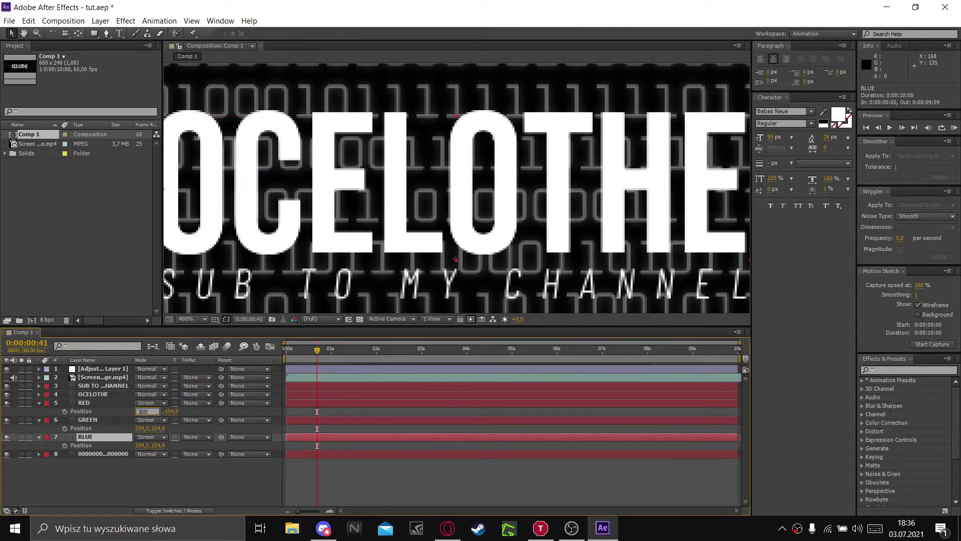
- Set RED's X to 300 and GREEN's position to 298, 155
{"action": "key", "text": "Return"}
{"action": "left_click", "coordinate": [142, 428]}
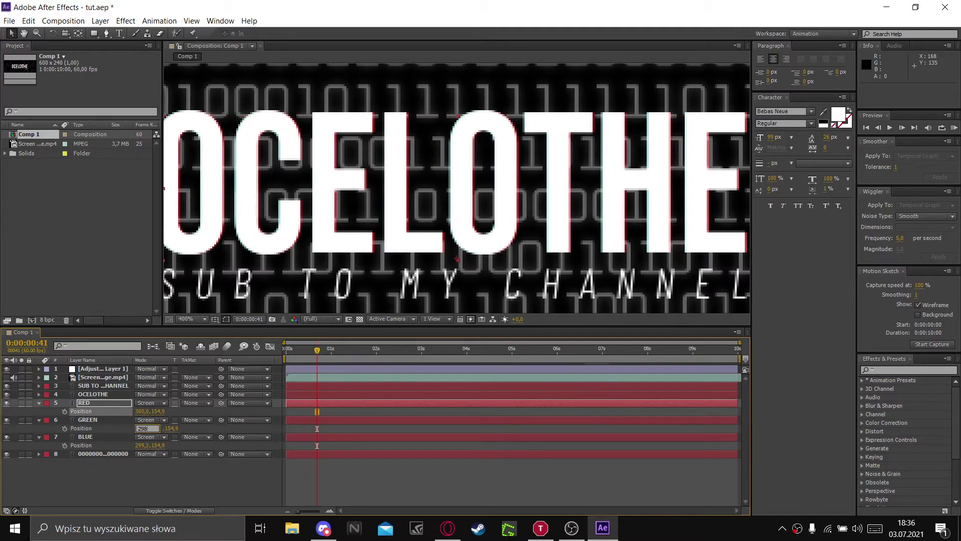
{"action": "key", "text": "Return"}
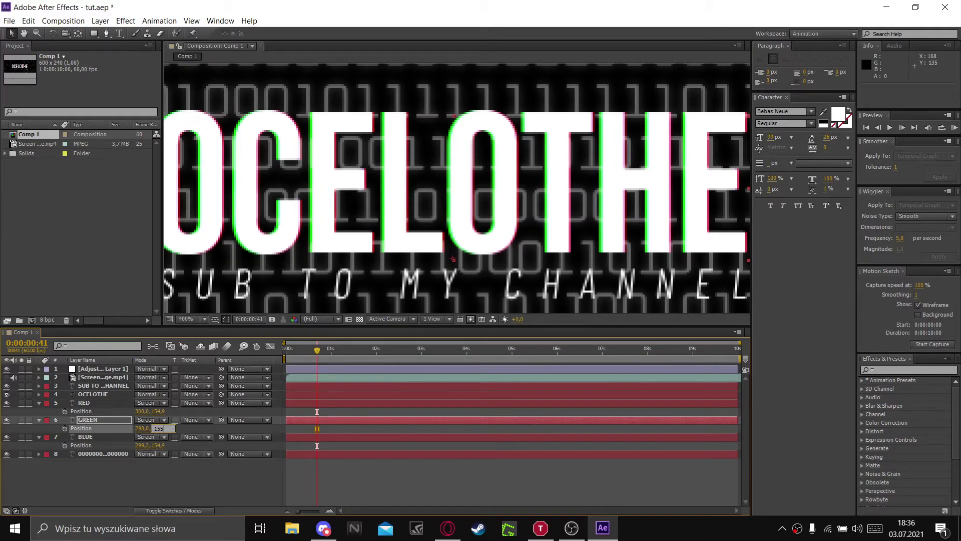
{"action": "key", "text": "Return"}
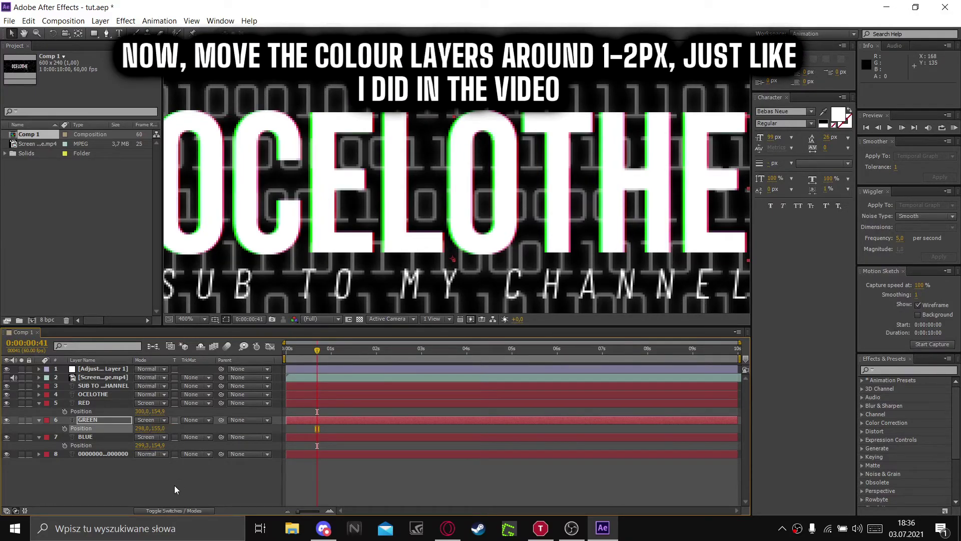
{"action": "left_click", "coordinate": [170, 469]}
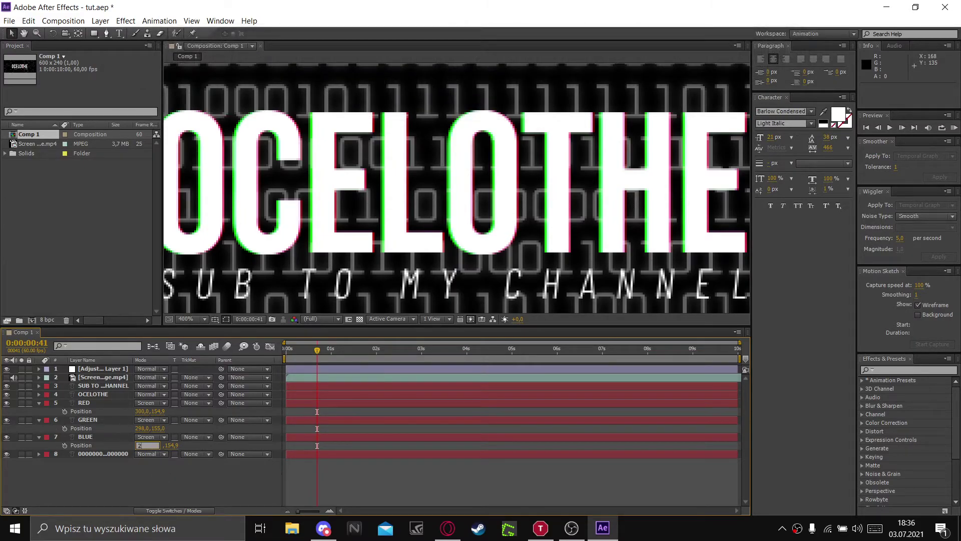
{"action": "left_click", "coordinate": [147, 445]}
{"action": "type", "text": "98"}
- Set BLUE's position to 298, 156 and RED's Y to 154, then preview
{"action": "key", "text": "Tab"}
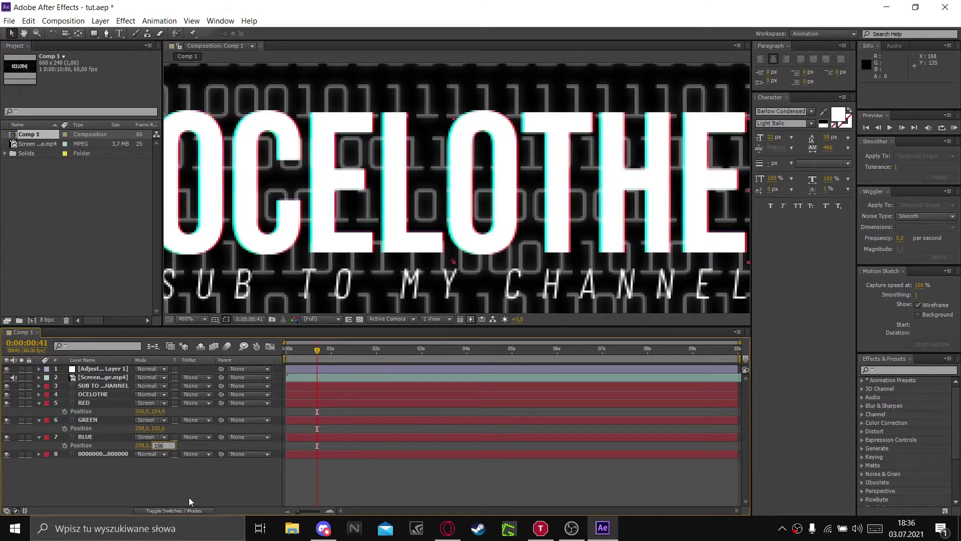
{"action": "key", "text": "Tab"}
{"action": "key", "text": "Tab"}
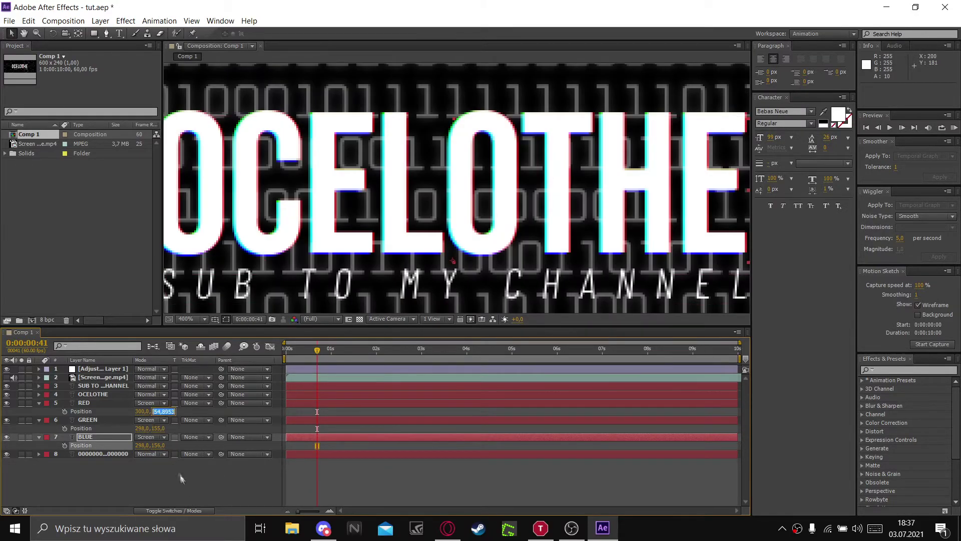
{"action": "type", "text": "154"}
{"action": "key", "text": "Return"}
{"action": "scroll", "coordinate": [407, 134], "scroll_direction": "down", "scroll_amount": 1}
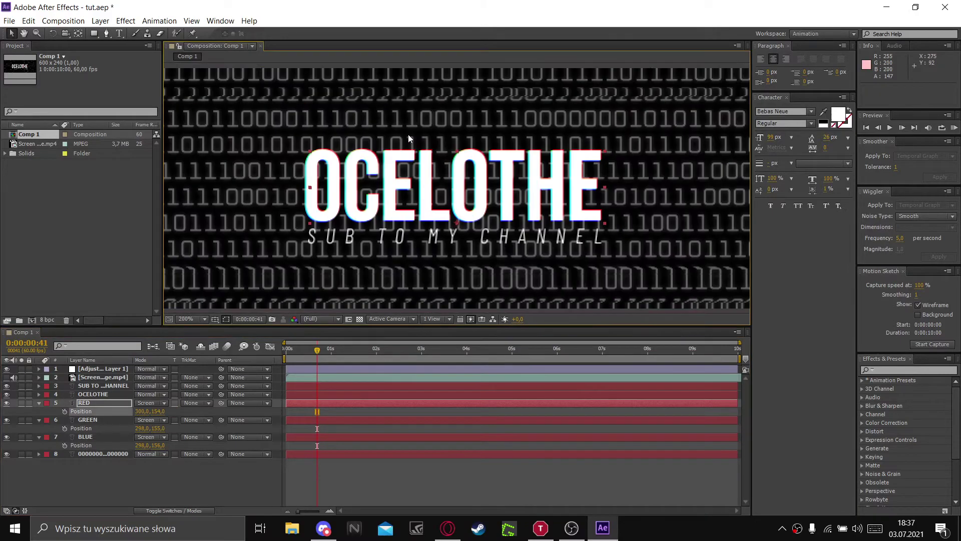
{"action": "scroll", "coordinate": [460, 163], "scroll_direction": "down", "scroll_amount": 1}
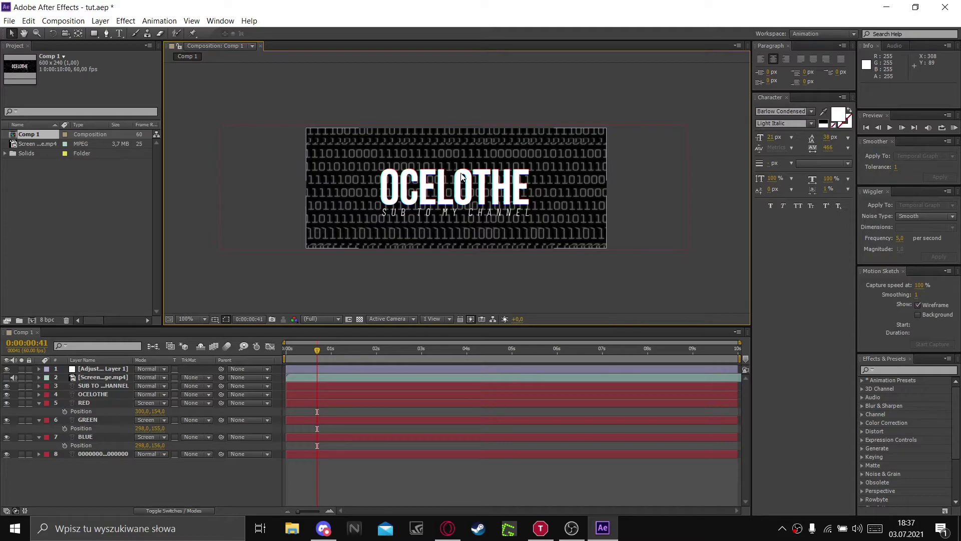
{"action": "key", "text": "KP_0"}
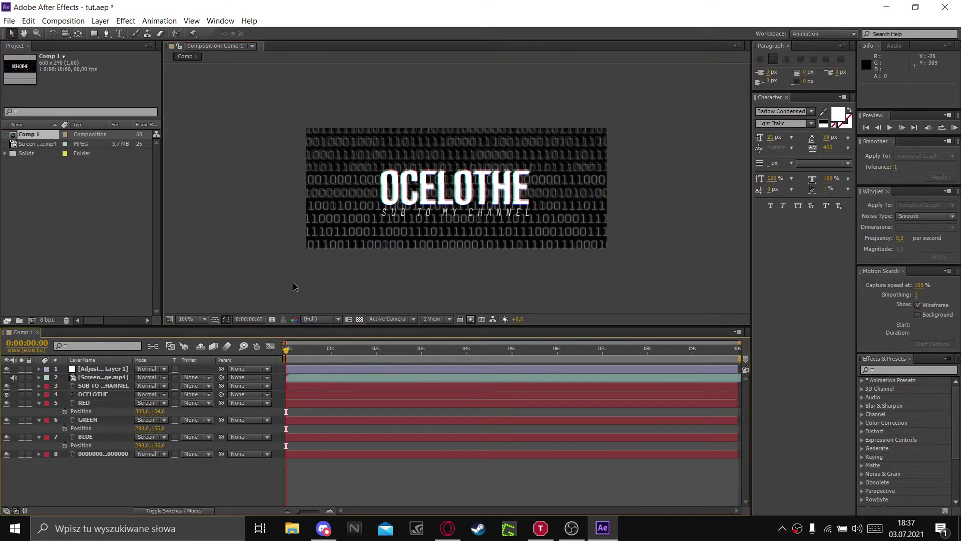
- Adjust the green copy's X position, trying 197 and then 297
{"action": "scroll", "coordinate": [405, 220], "scroll_direction": "up", "scroll_amount": 2}
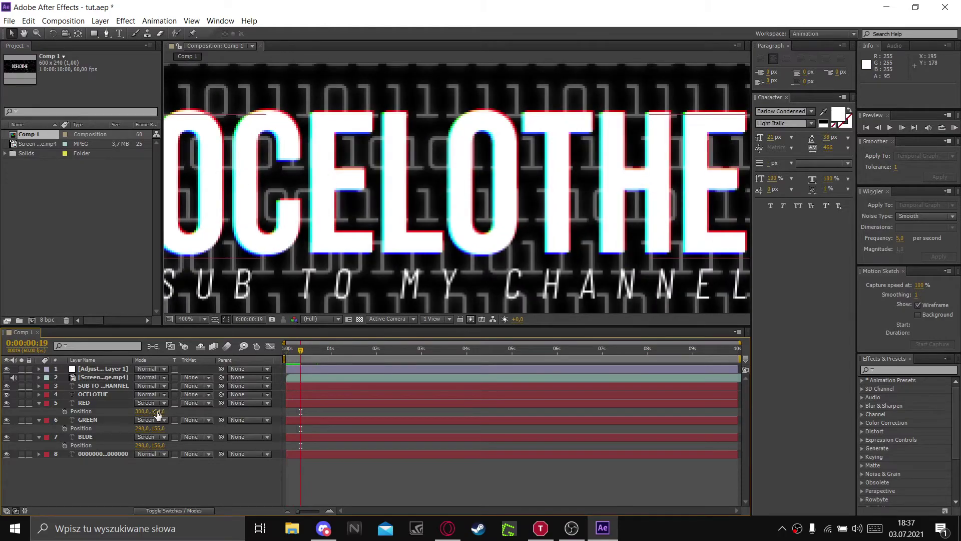
{"action": "key", "text": "Return"}
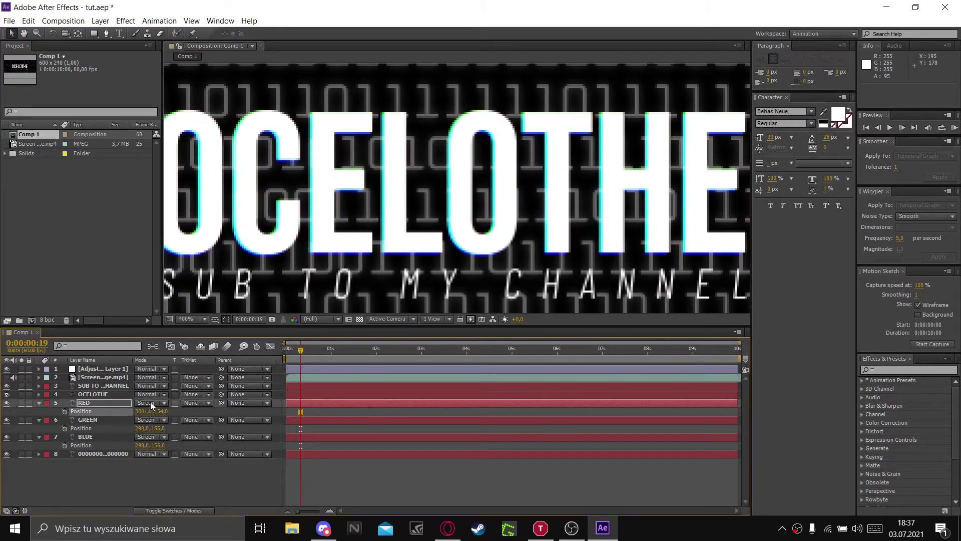
{"action": "left_click", "coordinate": [142, 429]}
{"action": "key", "text": "Return"}
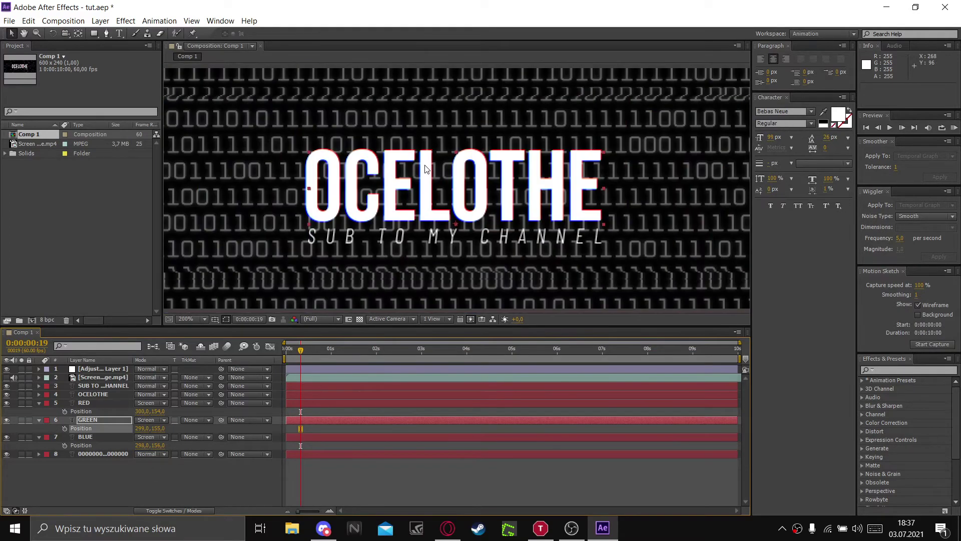
{"action": "left_click", "coordinate": [159, 411]}
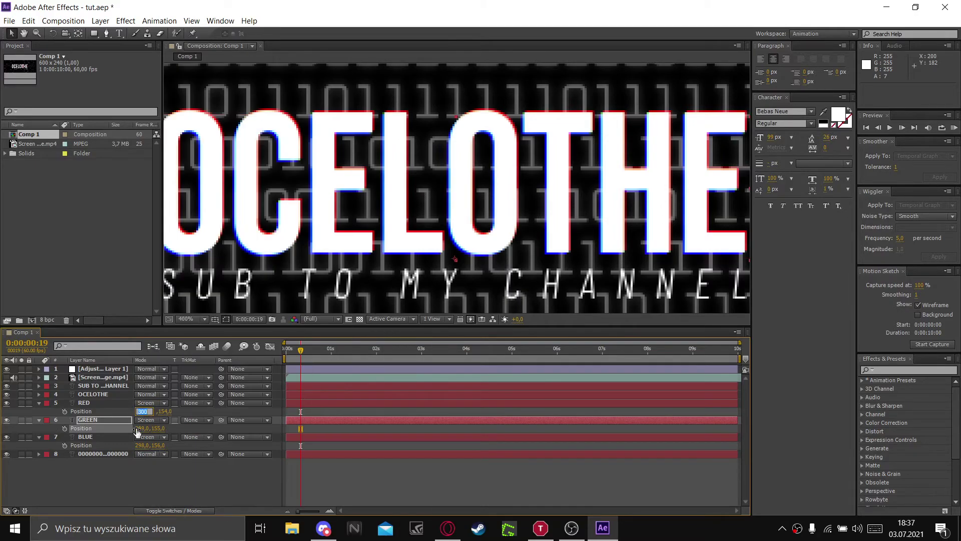
{"action": "left_click", "coordinate": [143, 429]}
{"action": "type", "text": "197"}
{"action": "key", "text": "Return"}
{"action": "type", "text": "297"}
{"action": "key", "text": "Return"}
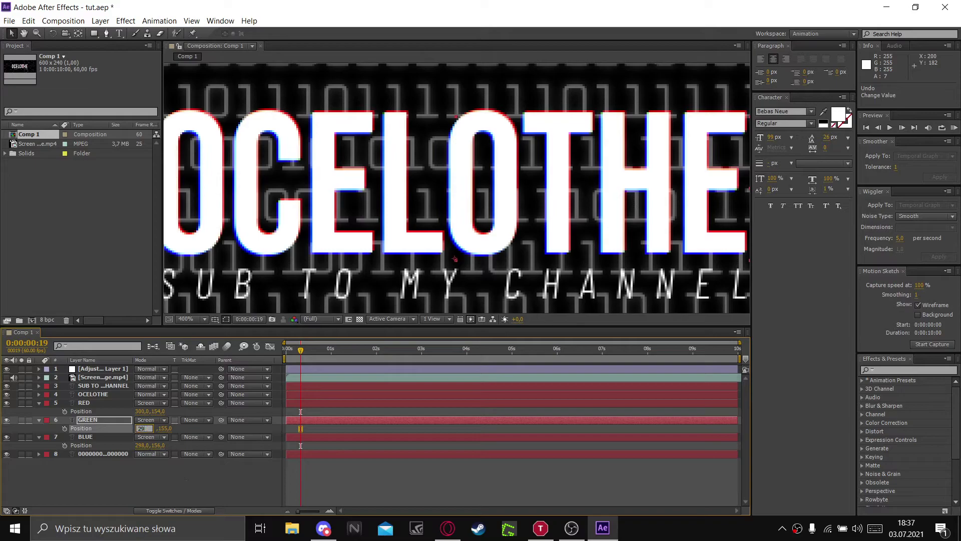
- Set the green copy's X to 299 and nudge the red copy's X to 301
{"action": "key", "text": "comma"}
{"action": "left_click", "coordinate": [143, 429]}
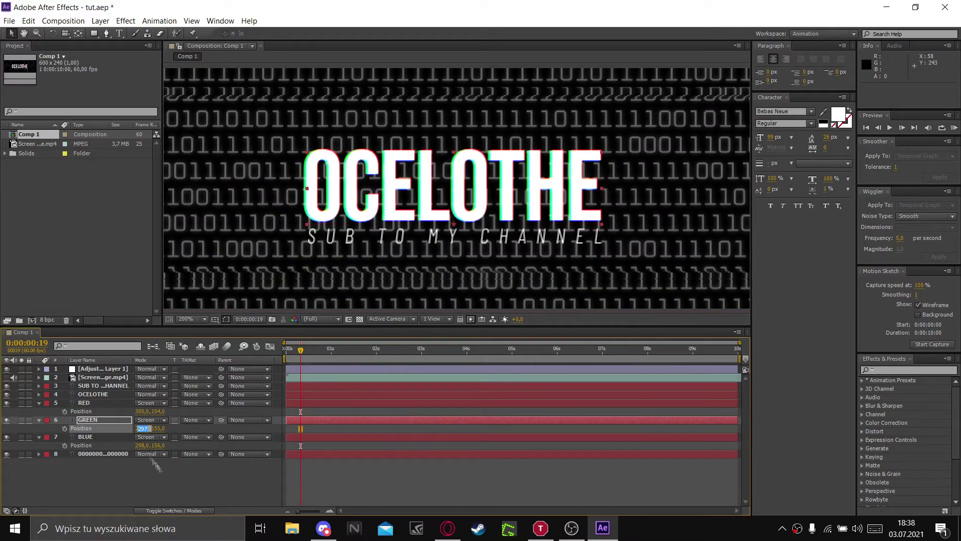
{"action": "type", "text": "299"}
{"action": "key", "text": "Return"}
{"action": "key", "text": "period"}
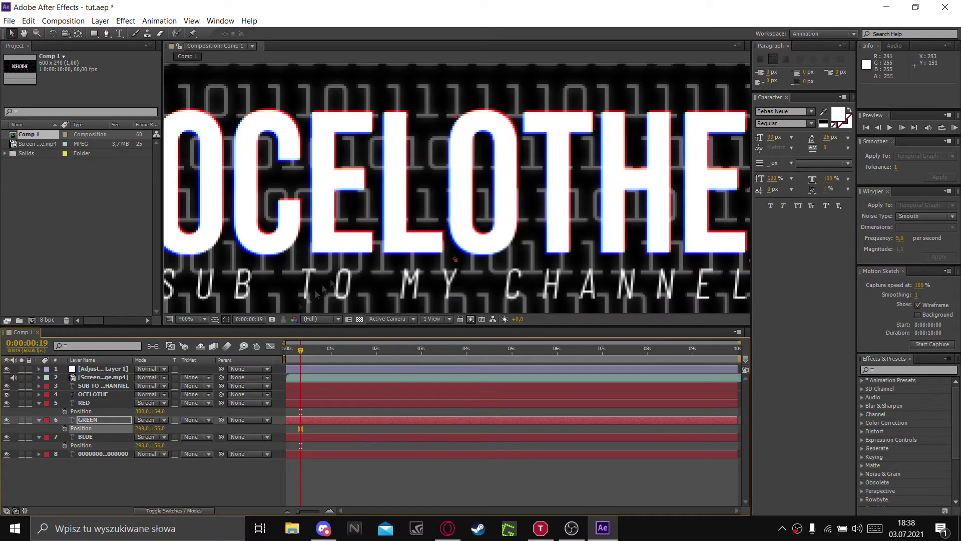
{"action": "left_click", "coordinate": [142, 412], "text": "shift"}
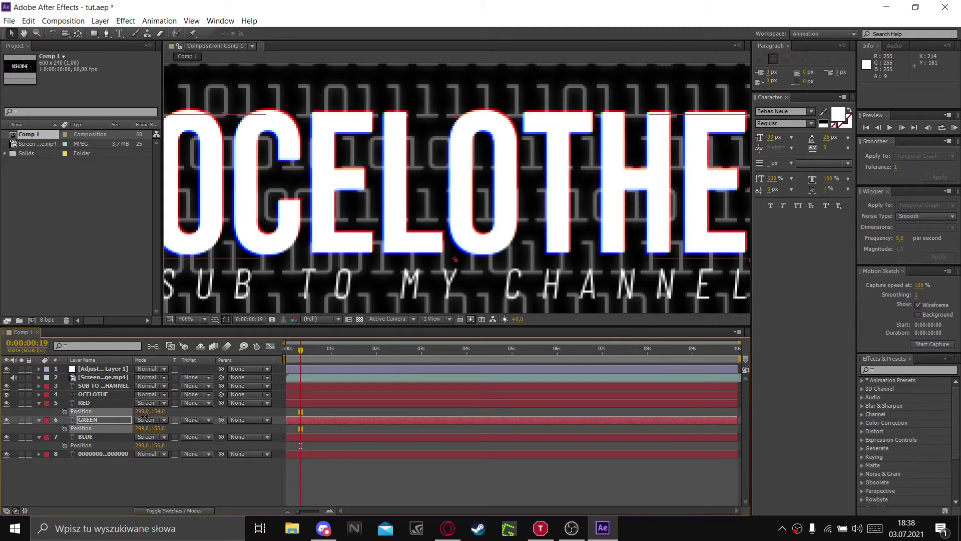
{"action": "left_click", "coordinate": [142, 412]}
{"action": "key", "text": "Return"}
- Return the red copy's X to 300, set blue's X to 298, and preview
{"action": "left_click", "coordinate": [141, 442]}
{"action": "left_click", "coordinate": [147, 478]}
{"action": "scroll", "coordinate": [407, 265], "scroll_direction": "down", "scroll_amount": 2}
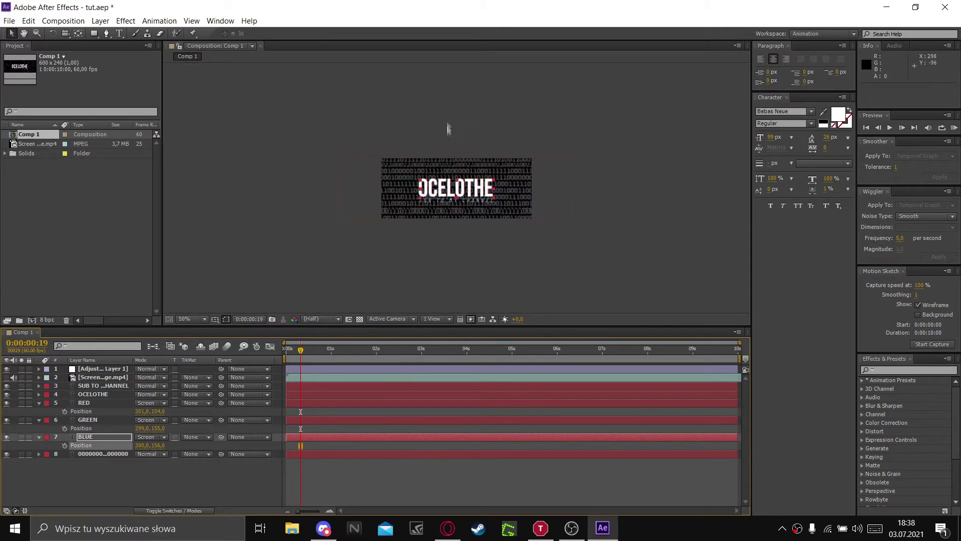
{"action": "left_click_drag", "start_coordinate": [138, 411], "coordinate": [135, 412]}
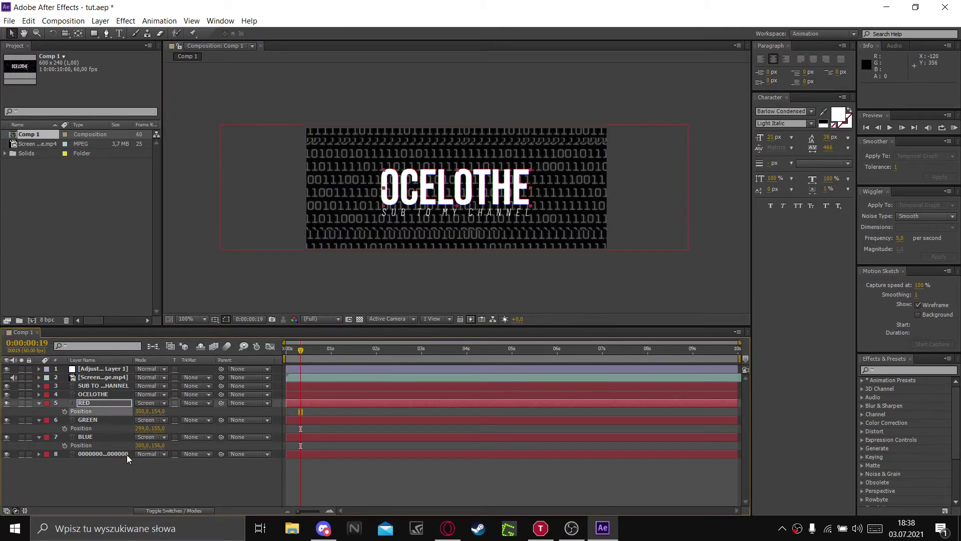
{"action": "key", "text": "period"}
{"action": "left_click", "coordinate": [143, 445]}
{"action": "type", "text": "298"}
{"action": "key", "text": "Return"}
{"action": "scroll", "coordinate": [480, 170], "scroll_direction": "up", "scroll_amount": 3}
{"action": "scroll", "coordinate": [479, 170], "scroll_direction": "down", "scroll_amount": 3}
{"action": "scroll", "coordinate": [479, 171], "scroll_direction": "down", "scroll_amount": 1}
{"action": "key", "text": "space"}
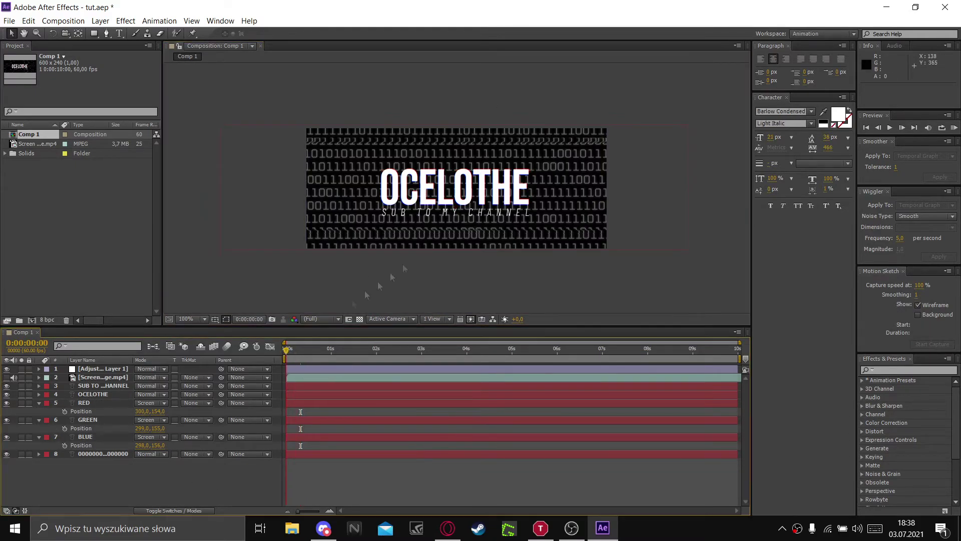
{"action": "left_click", "coordinate": [456, 156]}
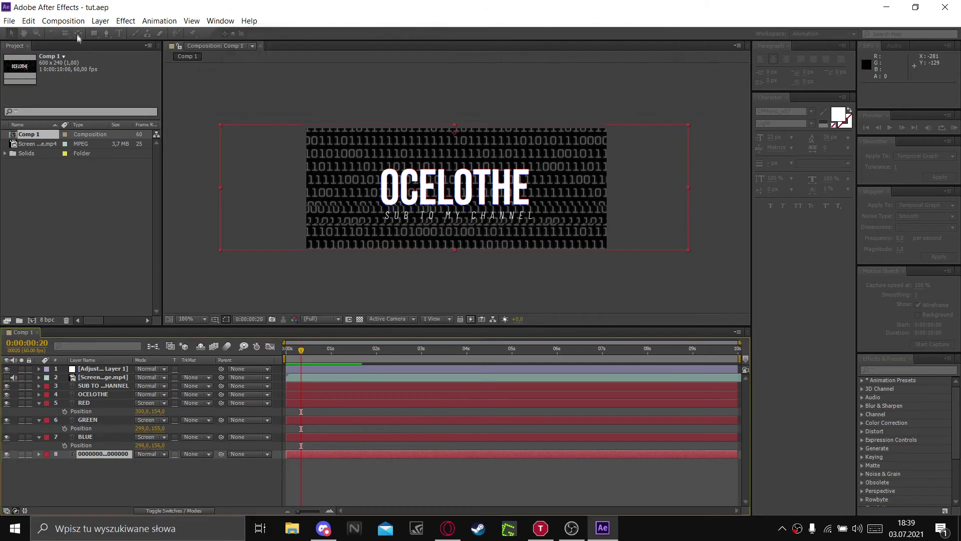
- Add Comp 1 to the render queue with H.264 as the output format
{"action": "left_click", "coordinate": [69, 24]}
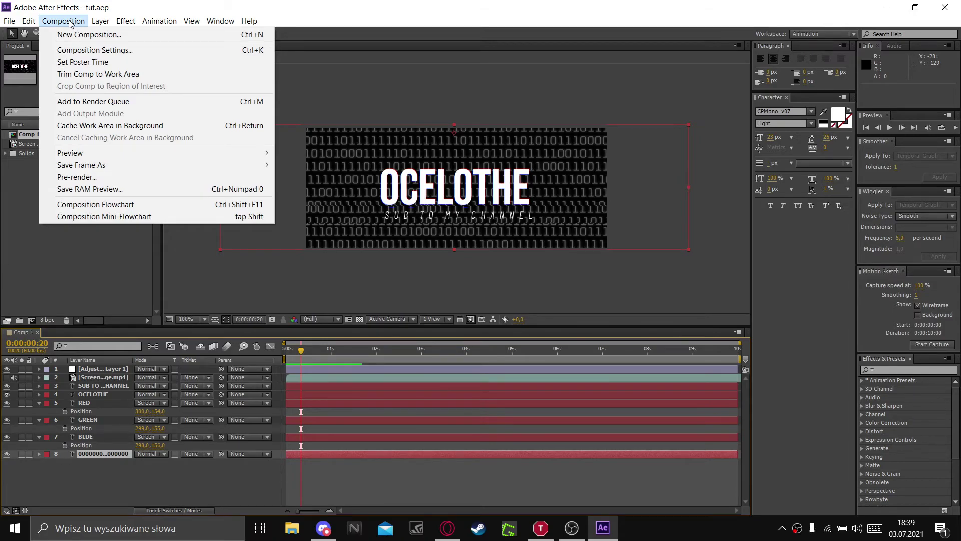
{"action": "left_click", "coordinate": [100, 102]}
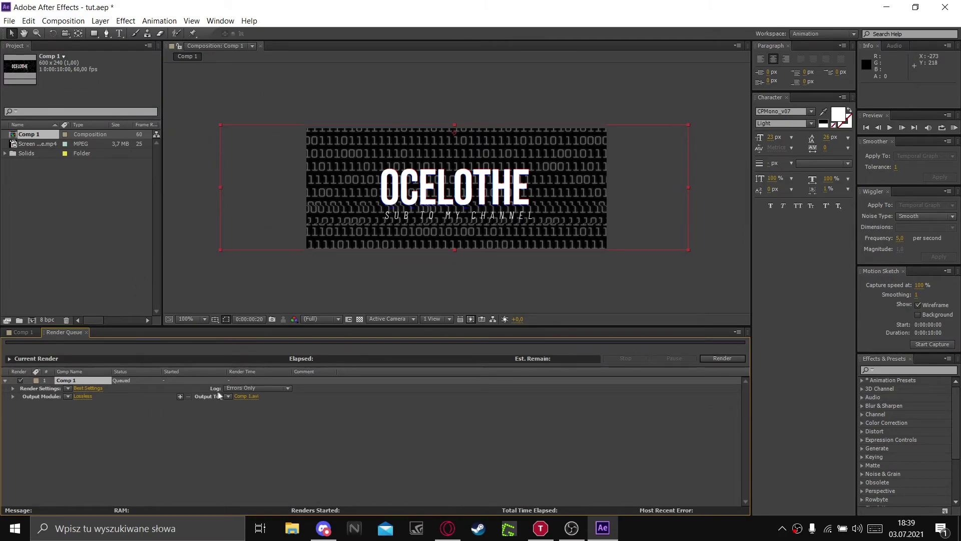
{"action": "left_click", "coordinate": [229, 397]}
{"action": "left_click", "coordinate": [126, 410]}
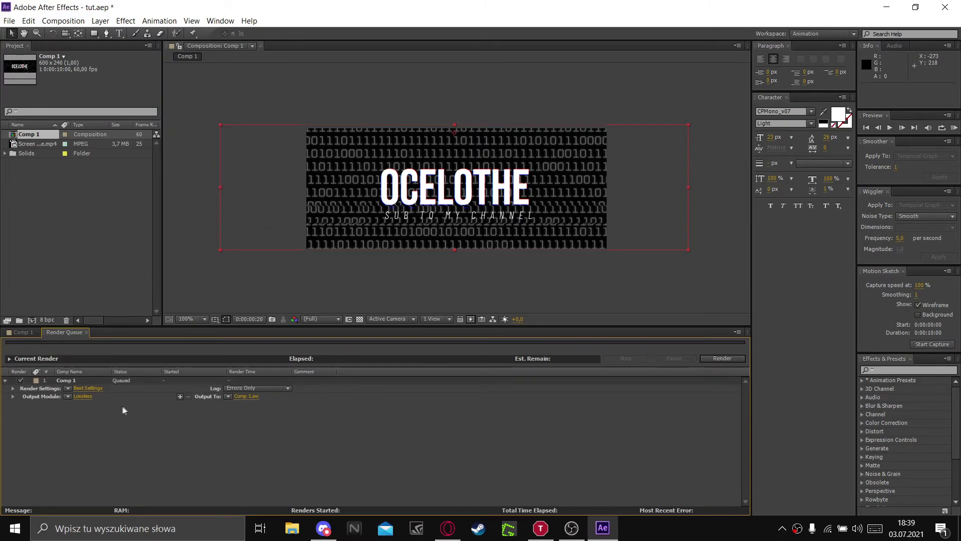
{"action": "left_click", "coordinate": [68, 396]}
{"action": "key", "text": "Escape"}
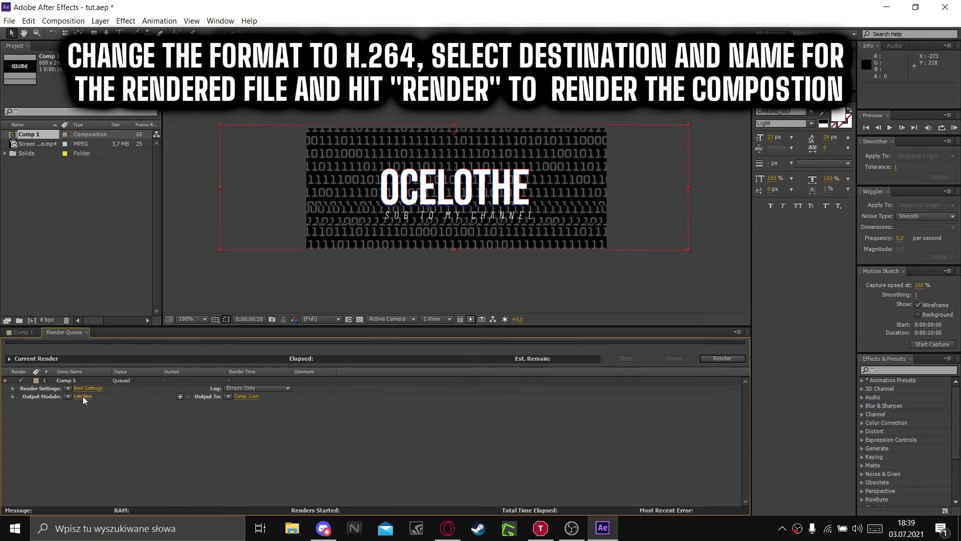
{"action": "left_click", "coordinate": [83, 397]}
{"action": "left_click", "coordinate": [407, 156]}
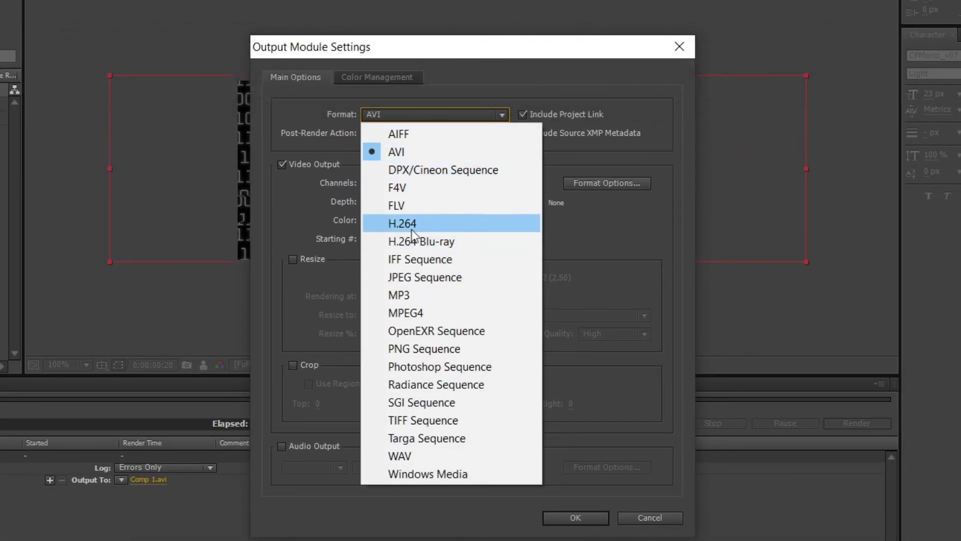
{"action": "left_click", "coordinate": [404, 224]}
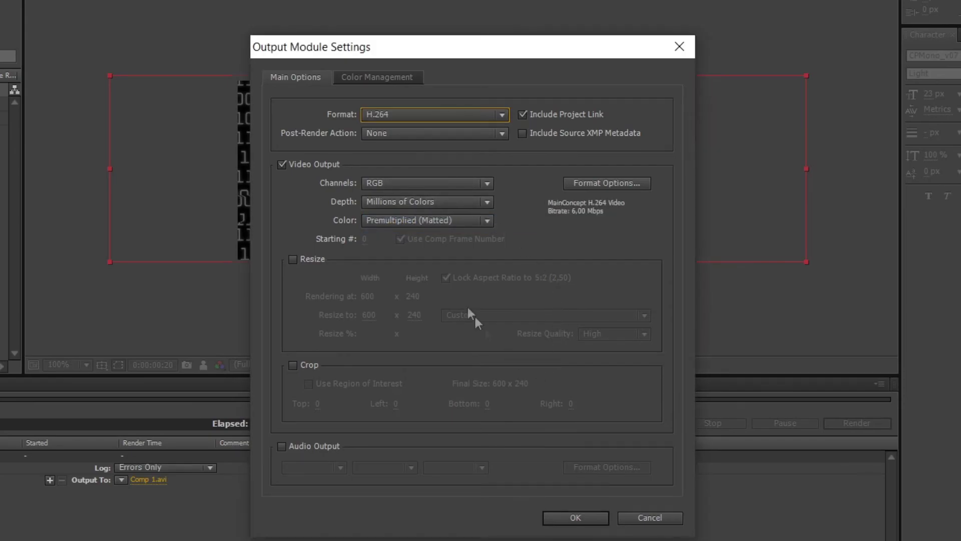
{"action": "left_click", "coordinate": [576, 517]}
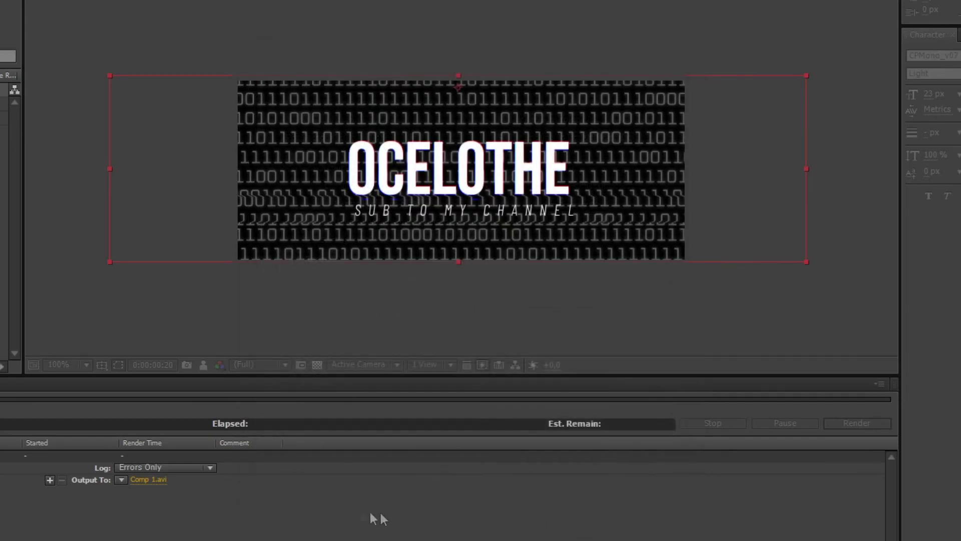
- Name the rendered output file tut on the desktop
{"action": "left_click", "coordinate": [140, 480]}
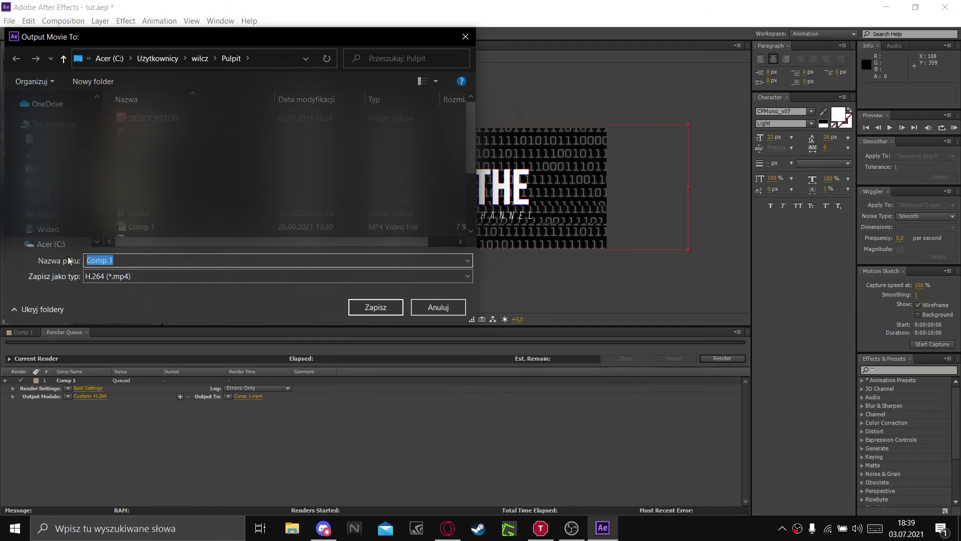
{"action": "key", "text": "BackSpace"}
{"action": "type", "text": "tut"}
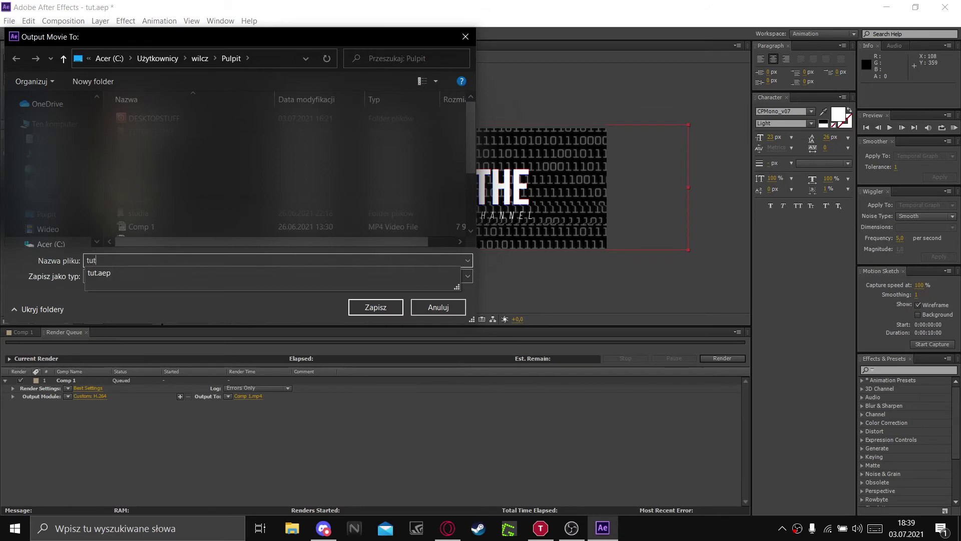
{"action": "key", "text": "Return"}
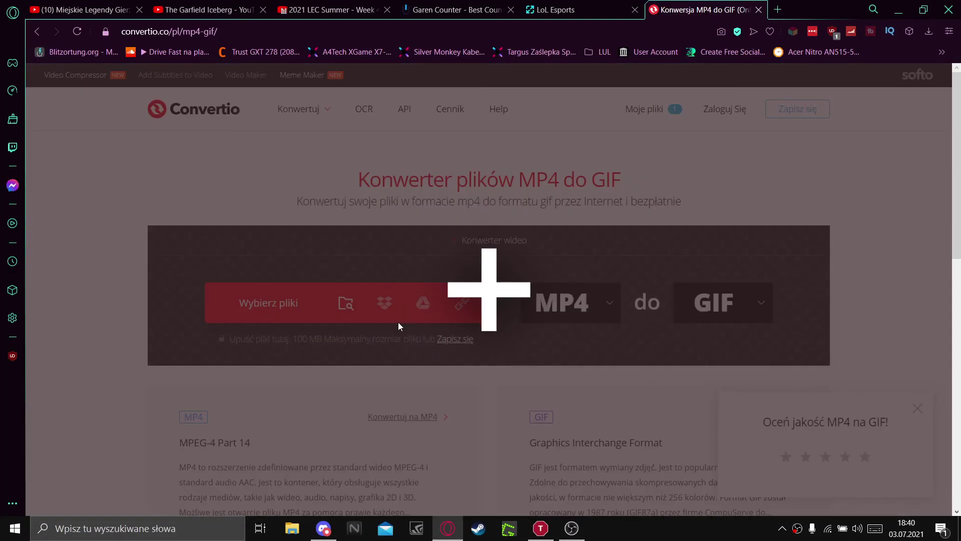
- Upload tut.mp4 to Convertio, convert it to GIF, and download the 8.49 MB tut.gif
{"action": "left_click_drag", "start_coordinate": [399, 326], "coordinate": [345, 364]}
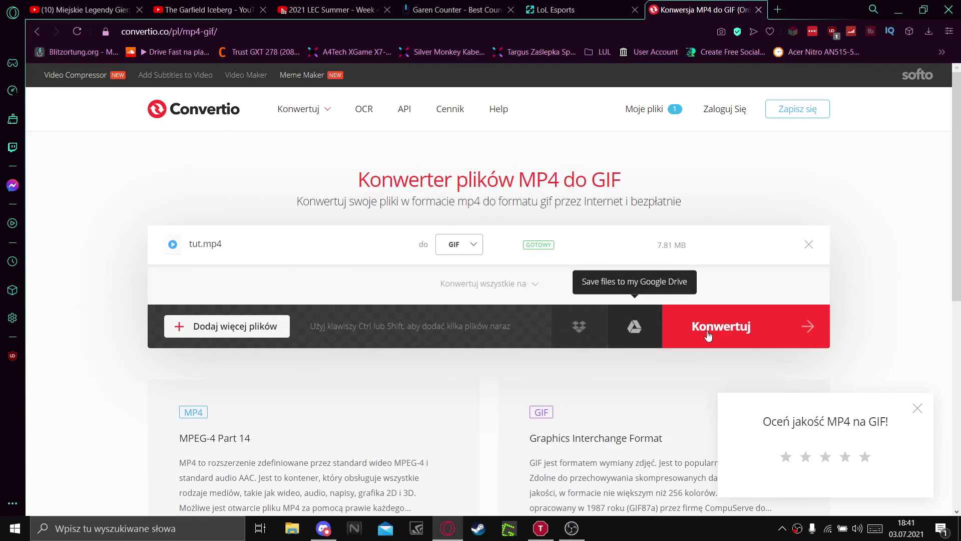
{"action": "left_click", "coordinate": [715, 315]}
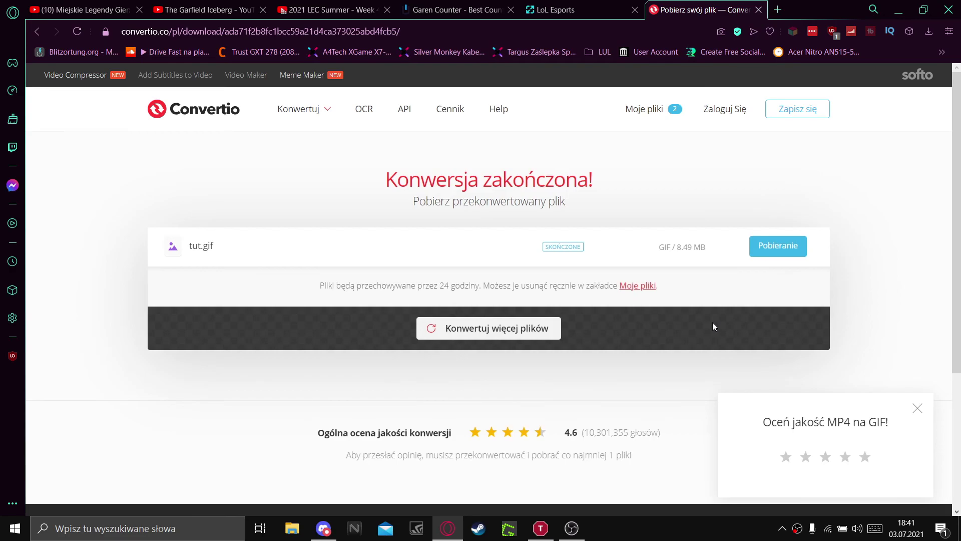
{"action": "left_click", "coordinate": [765, 255]}
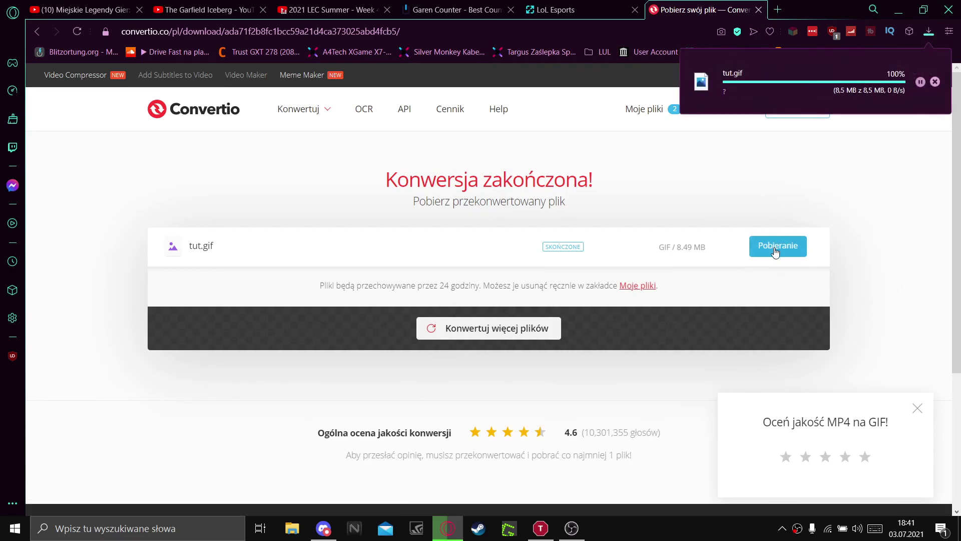